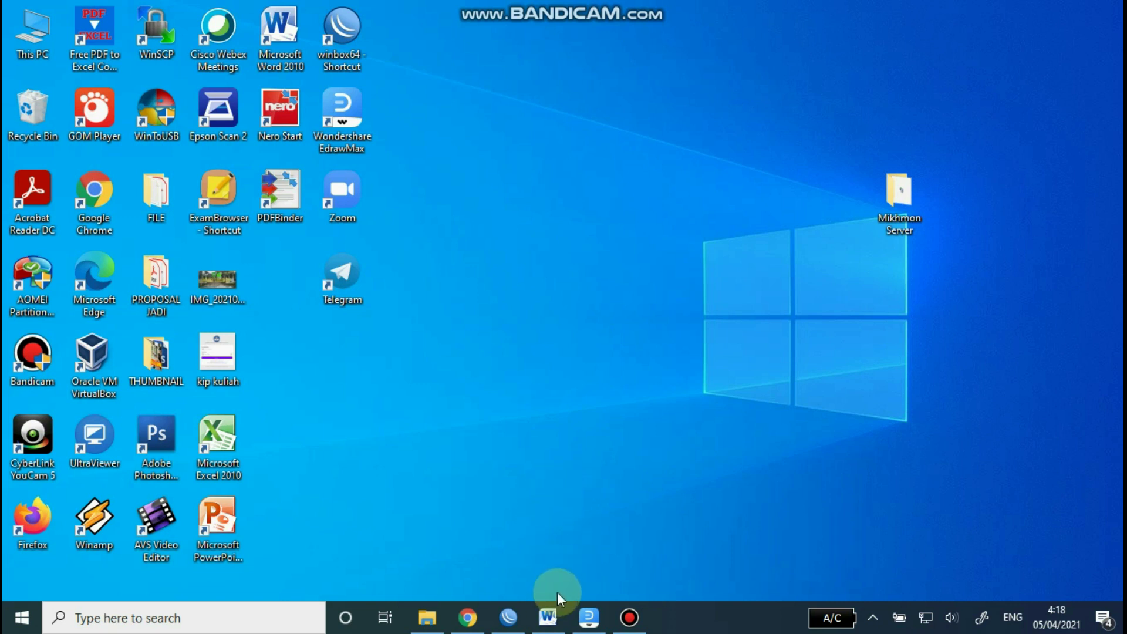
# Step: Review the topology diagram's ETH1, ETH2, ETH3 links, PC, smartphone and AP router
pyautogui.click(587, 628)
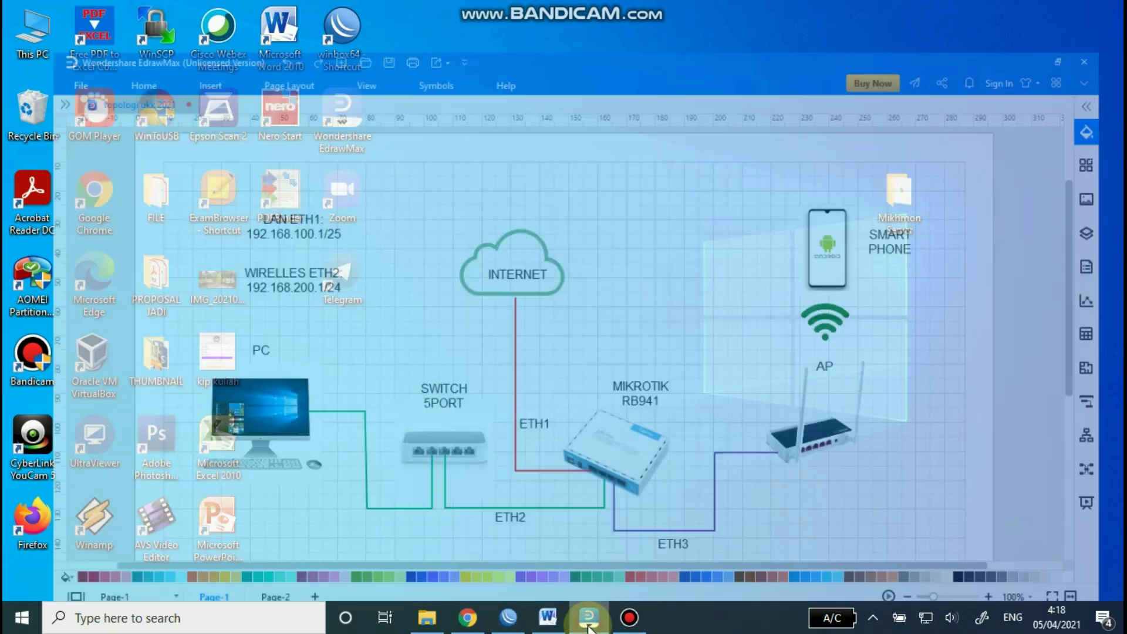
pyautogui.click(500, 304)
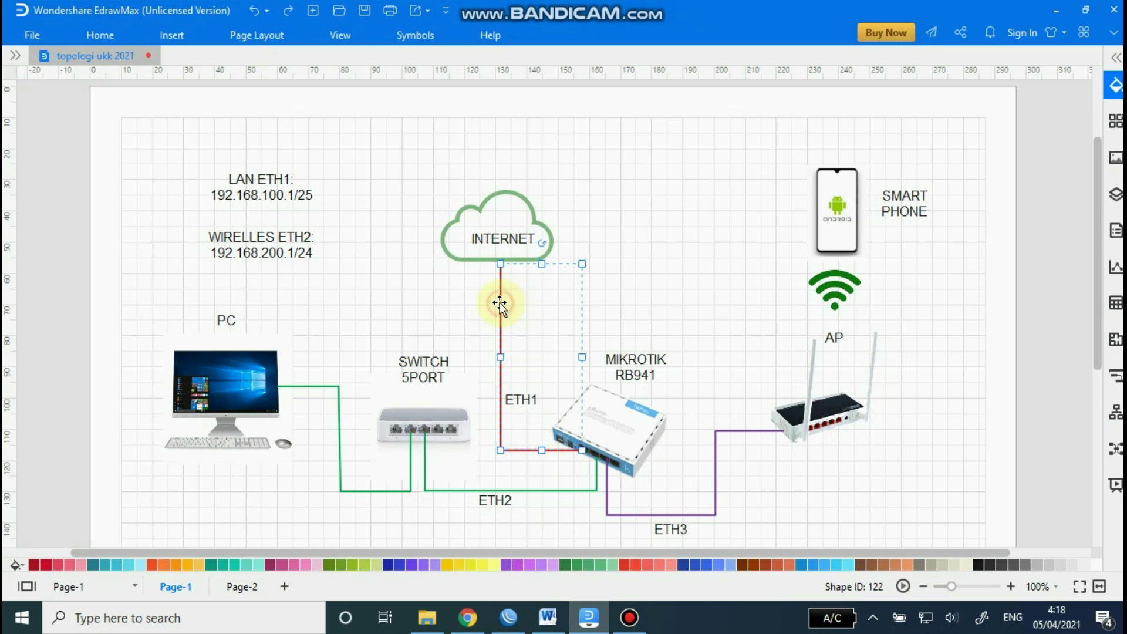
pyautogui.click(530, 491)
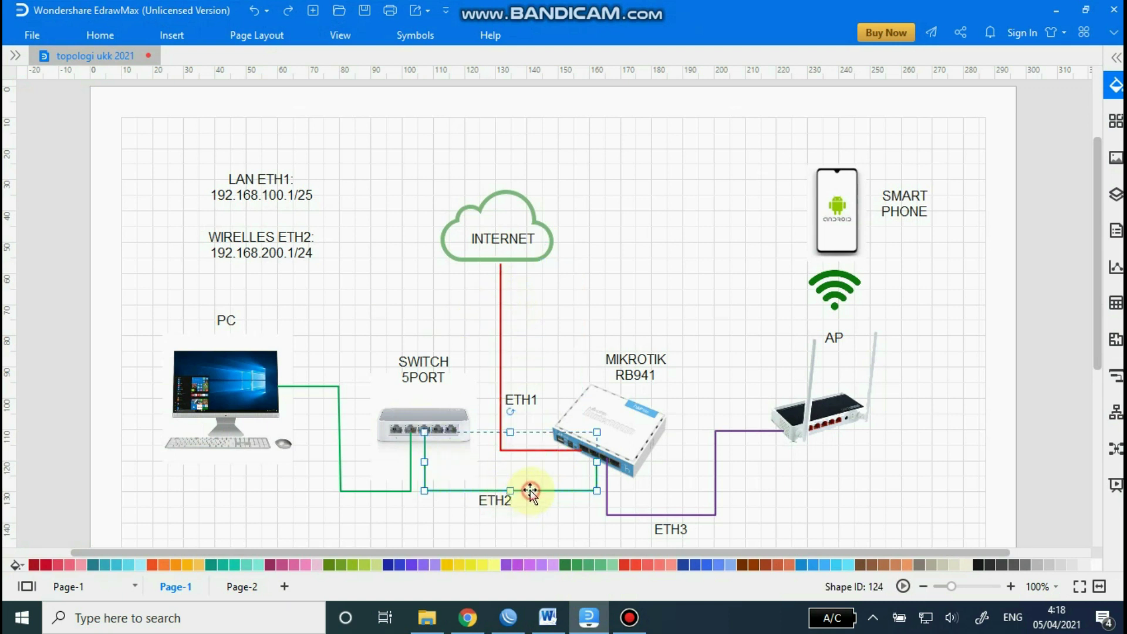
pyautogui.click(391, 490)
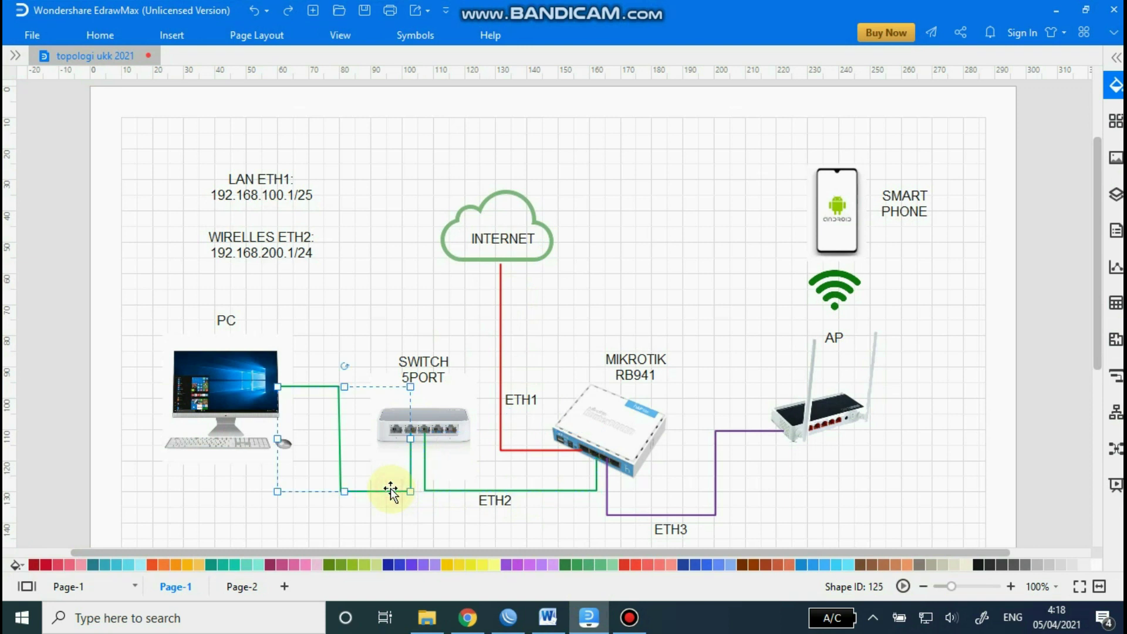
pyautogui.click(705, 515)
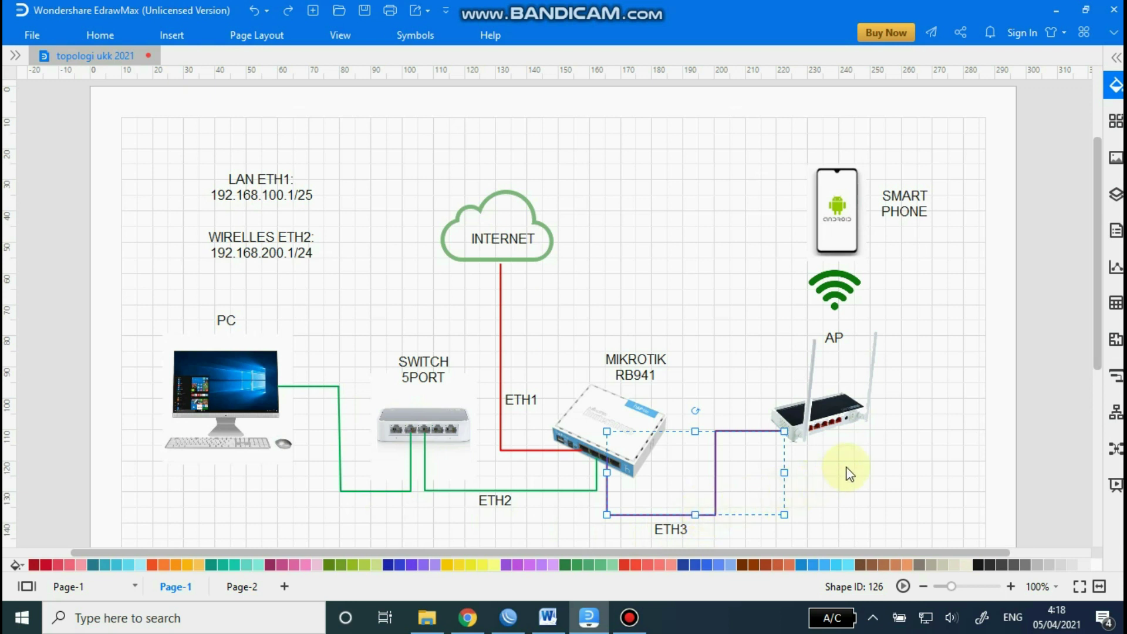
pyautogui.click(848, 208)
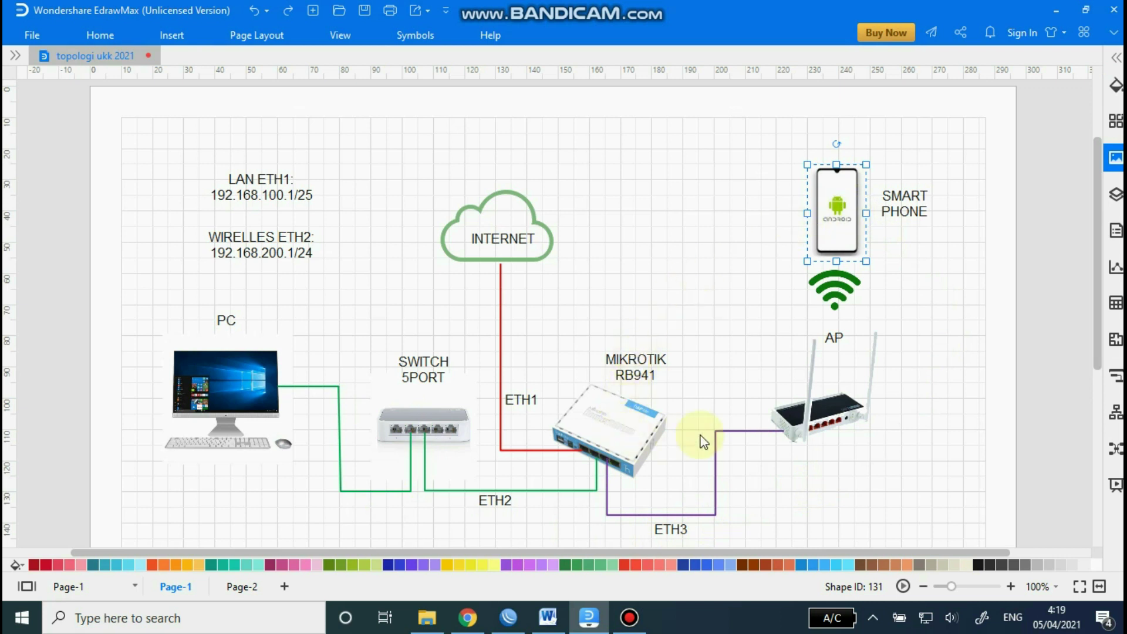
pyautogui.click(828, 418)
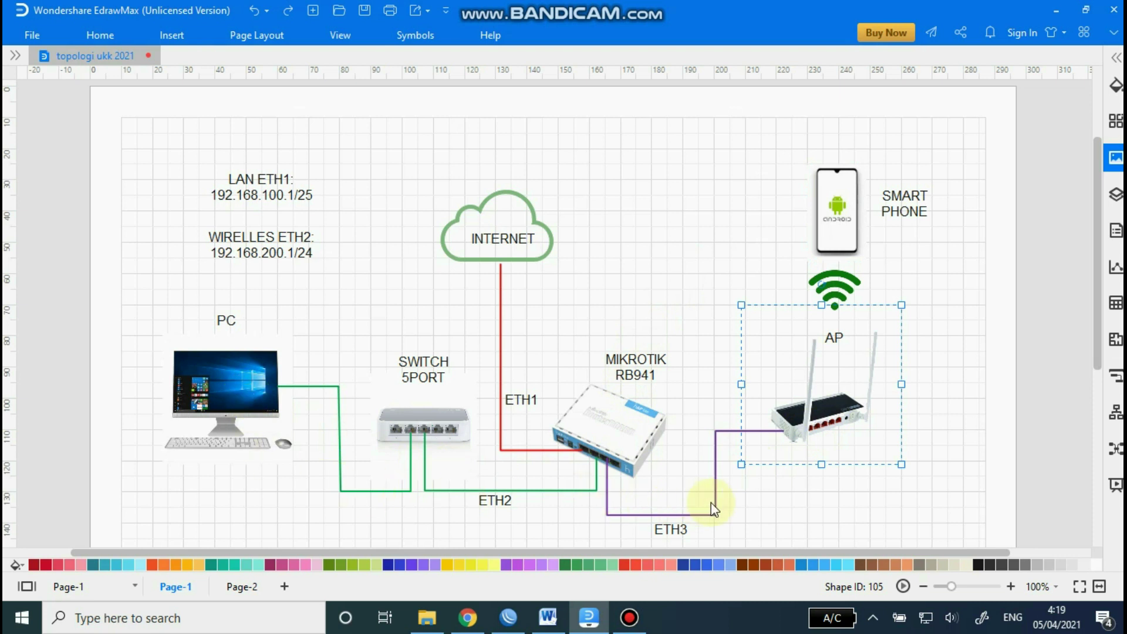
pyautogui.click(845, 220)
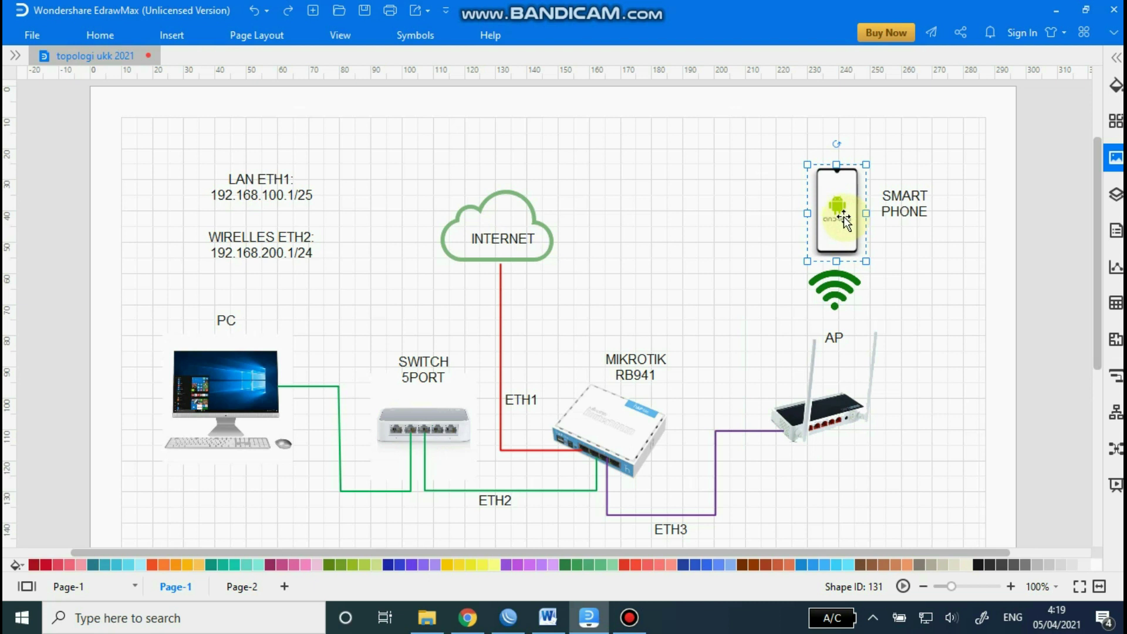
pyautogui.click(1055, 9)
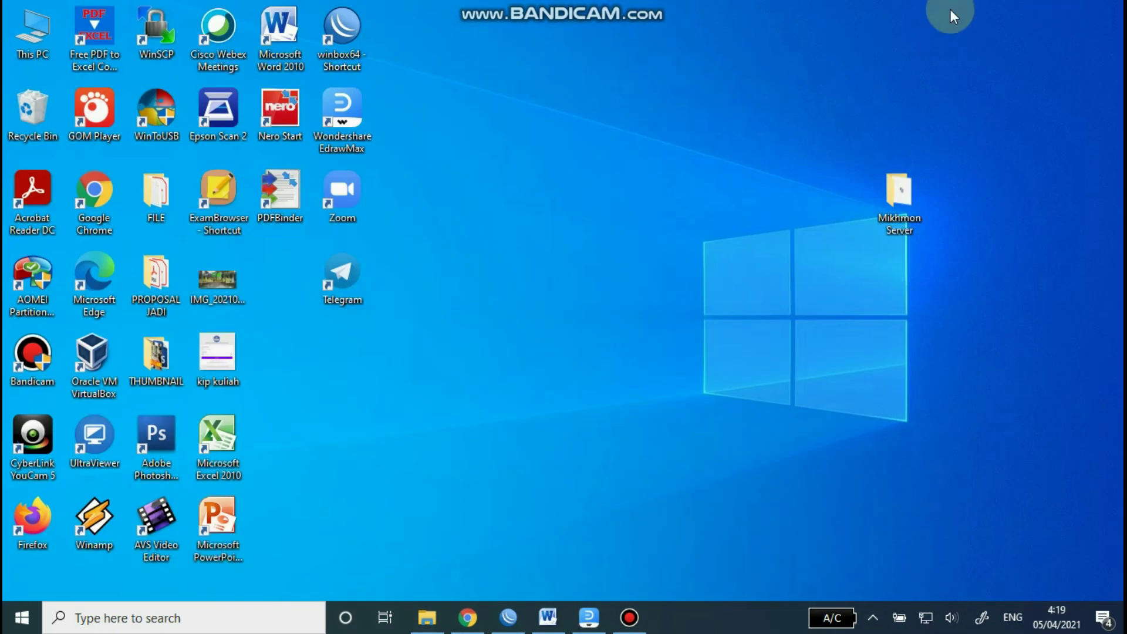
# Step: Add IP address 192.168.200.1/24 on interface ether3-wirelles in WinBox's address list
pyautogui.click(506, 618)
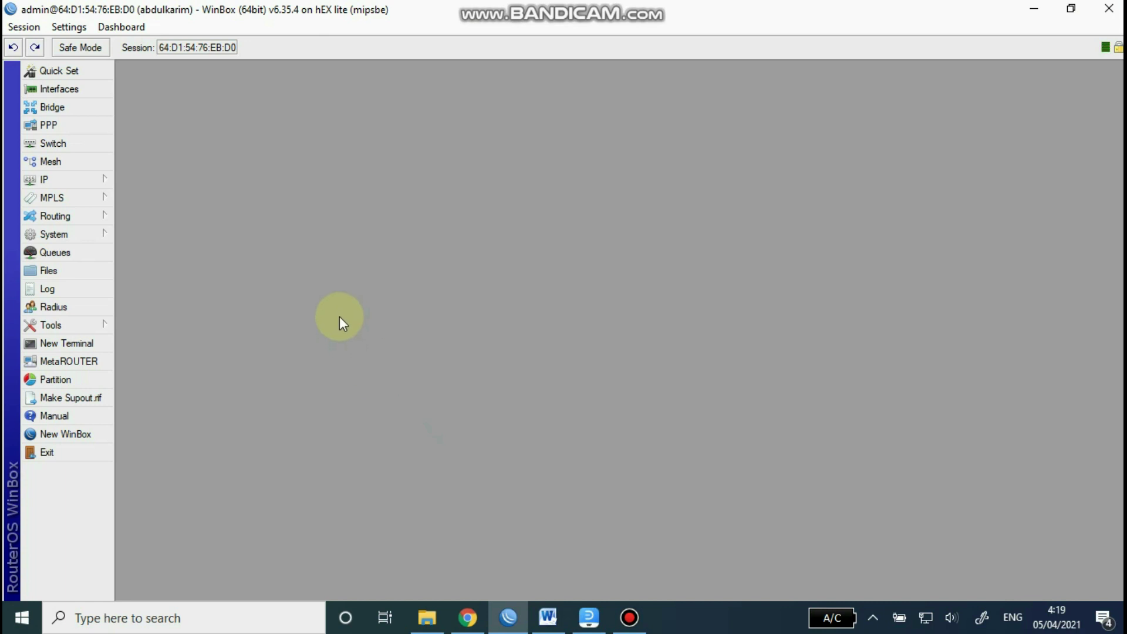
pyautogui.click(79, 179)
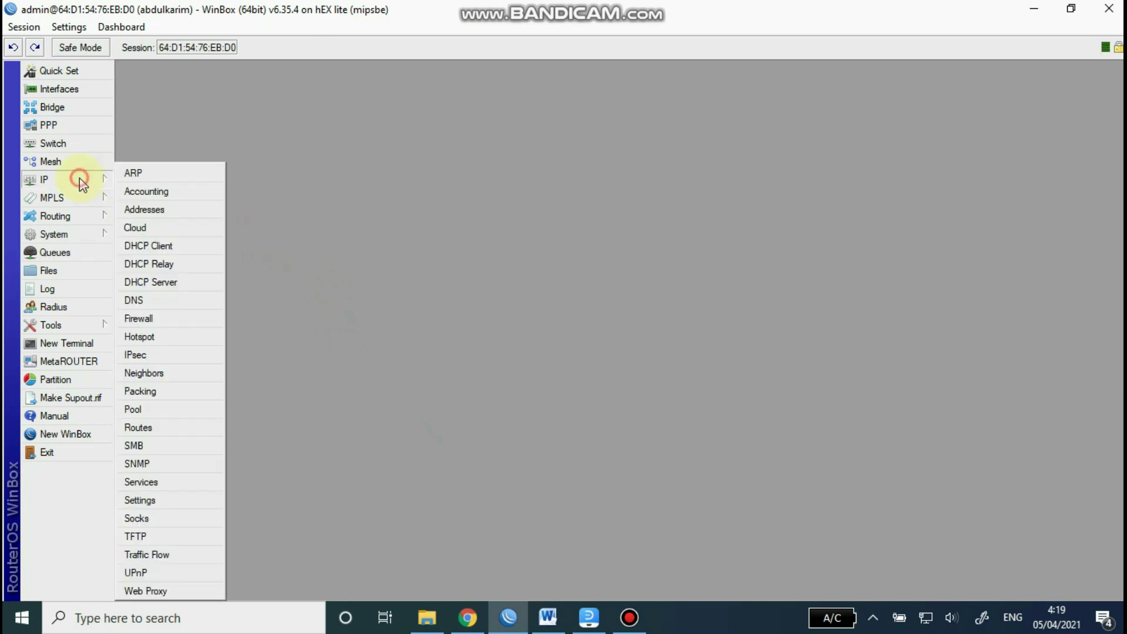
pyautogui.click(157, 210)
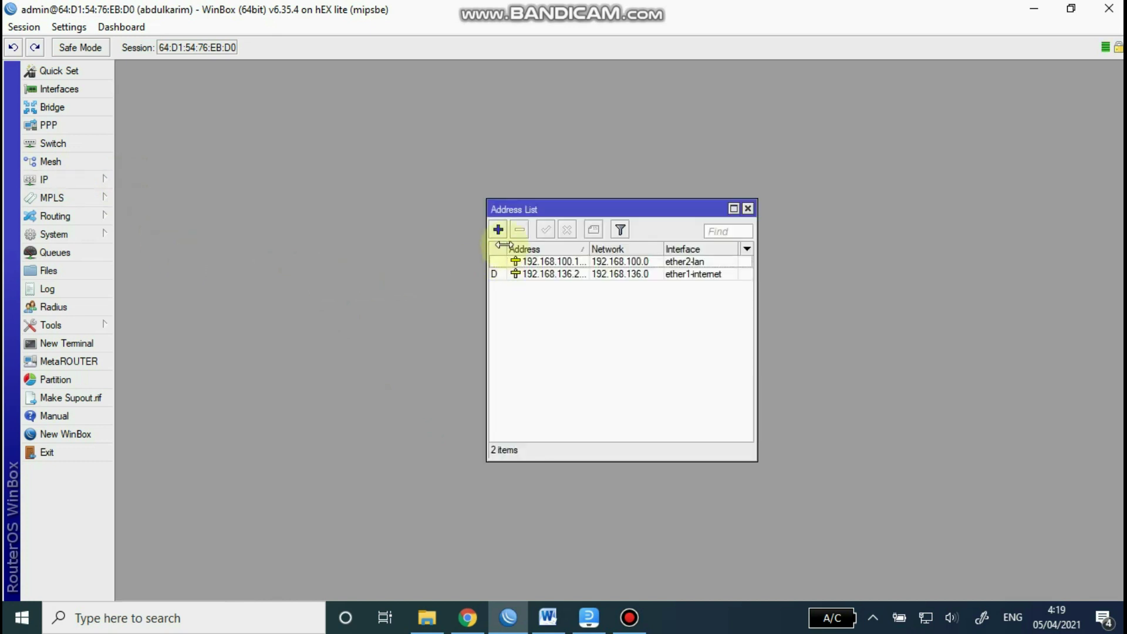
pyautogui.click(499, 230)
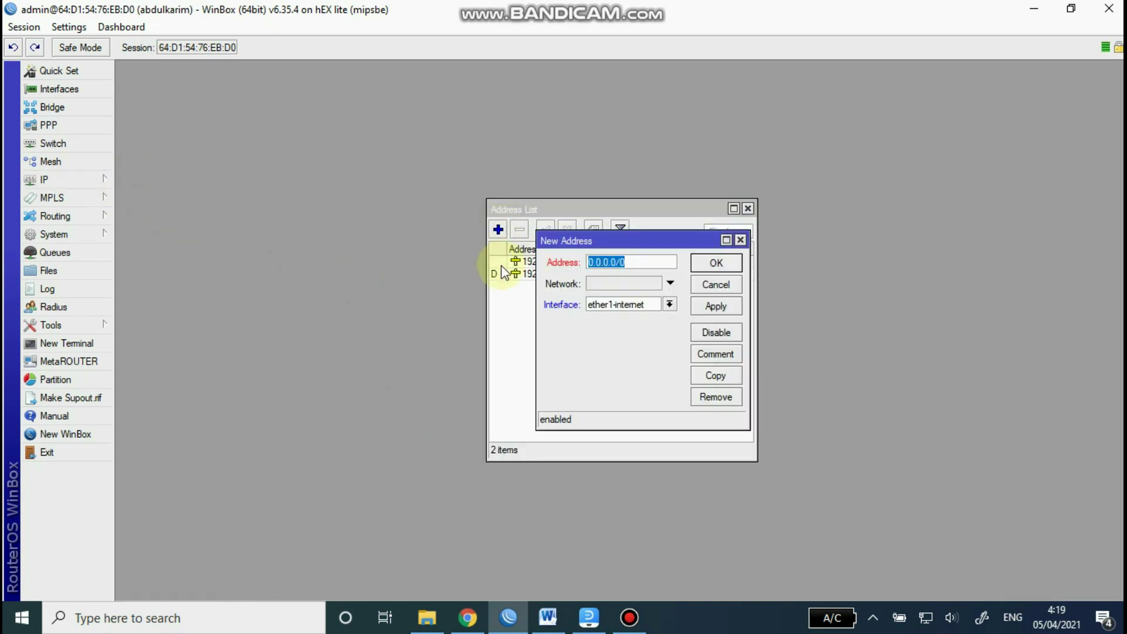
pyautogui.write('192.168.200.1/24')
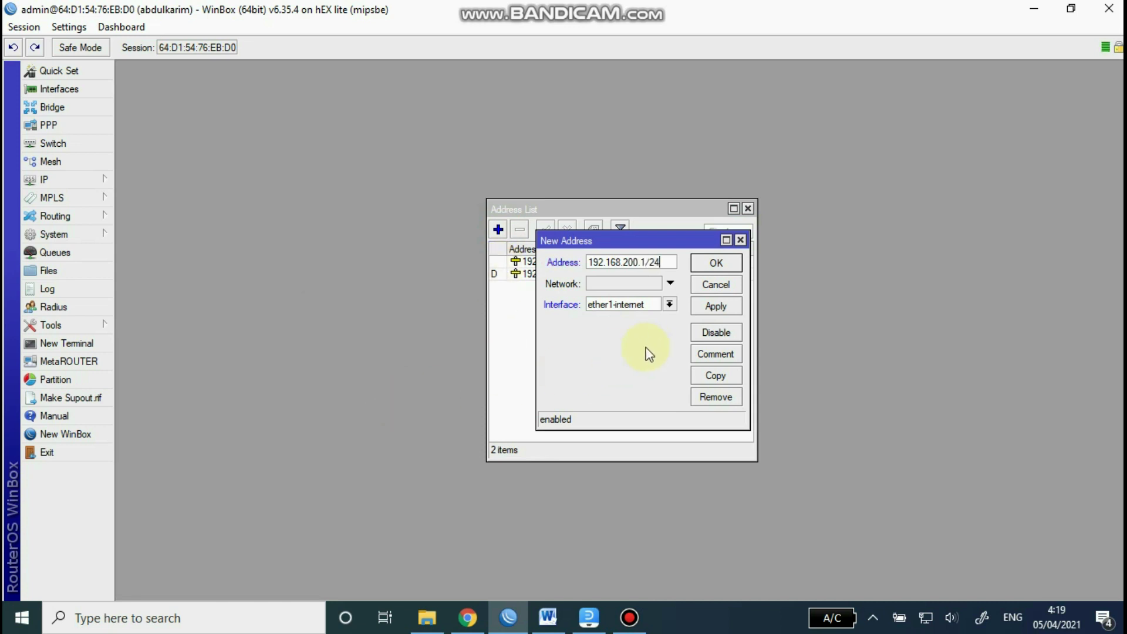
pyautogui.click(670, 304)
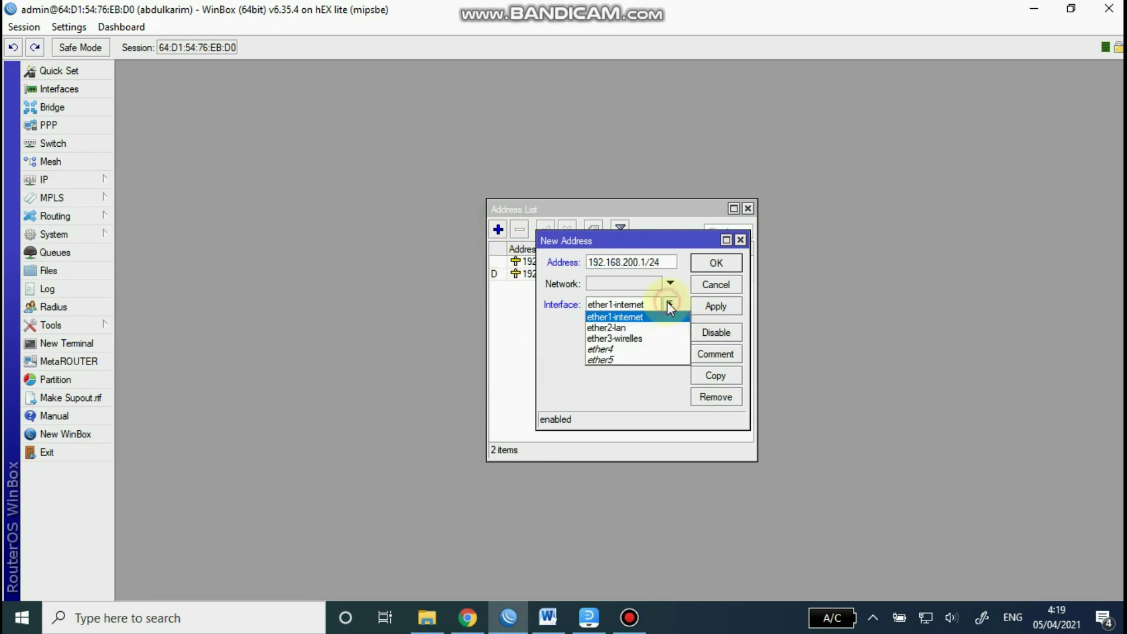
pyautogui.click(628, 339)
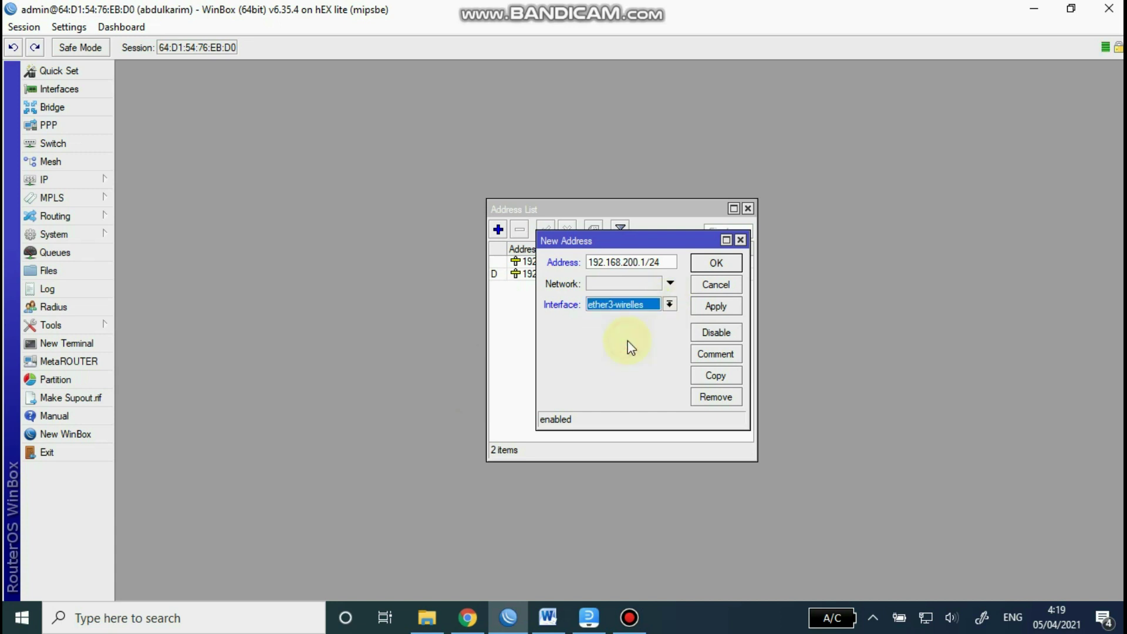
pyautogui.click(718, 307)
pyautogui.click(717, 264)
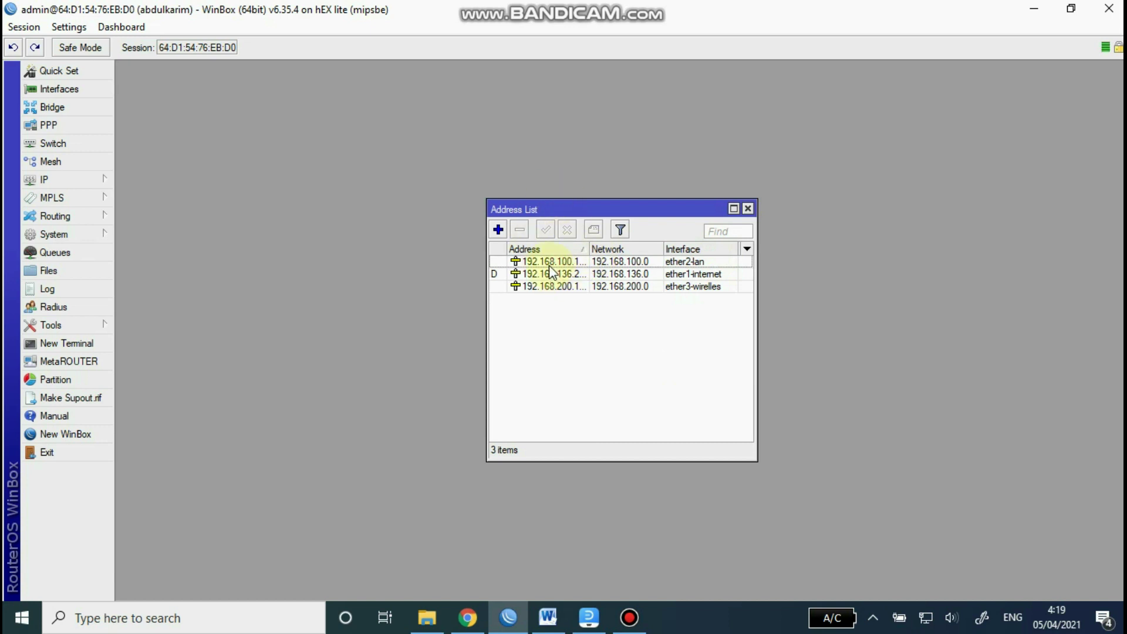
pyautogui.click(569, 287)
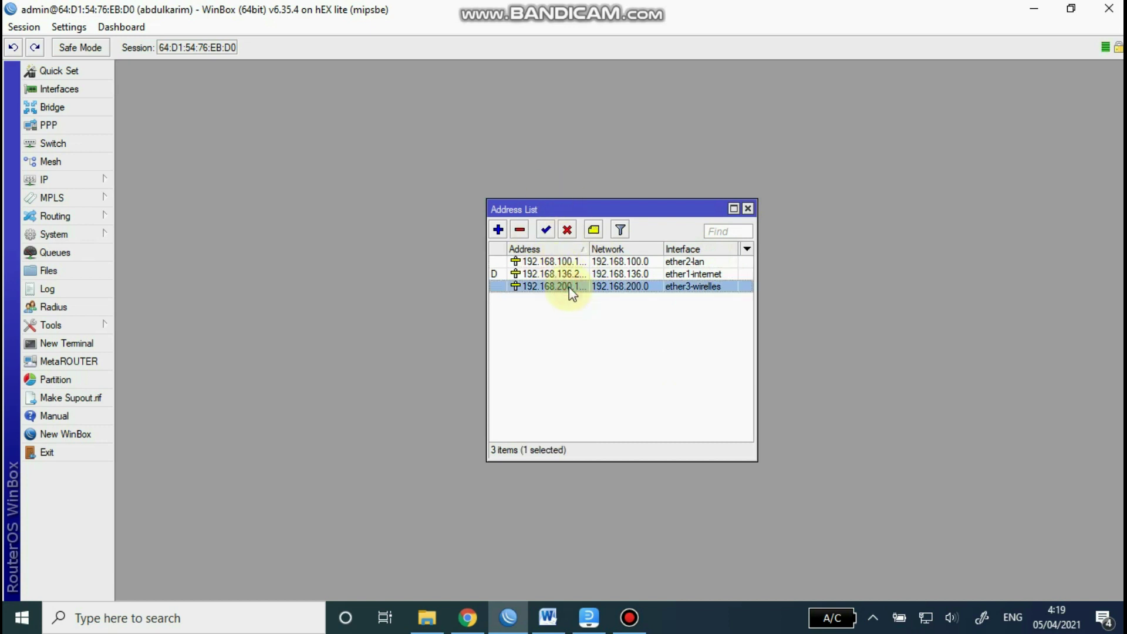
pyautogui.click(748, 209)
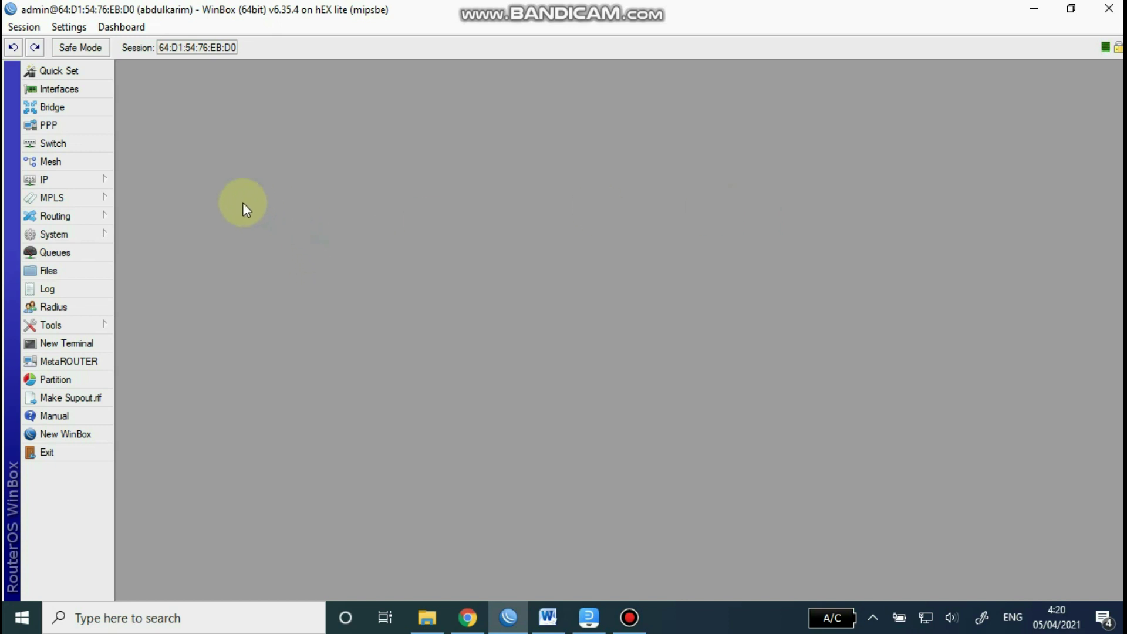
# Step: Launch Hotspot Setup from the Servers list under IP > Hotspot
pyautogui.click(77, 178)
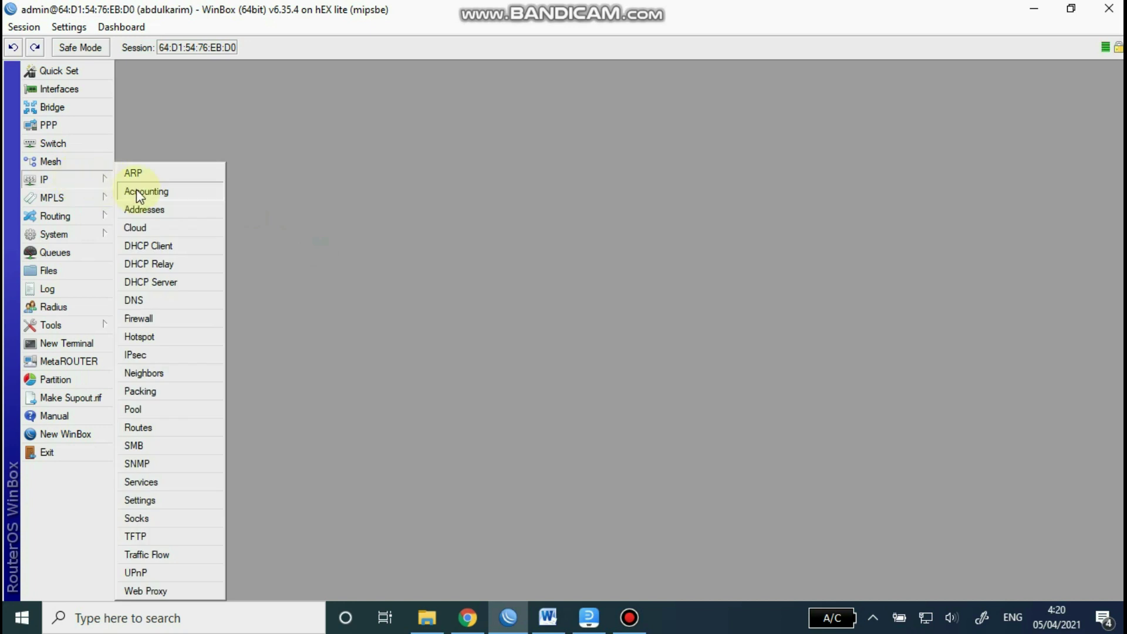
pyautogui.click(157, 337)
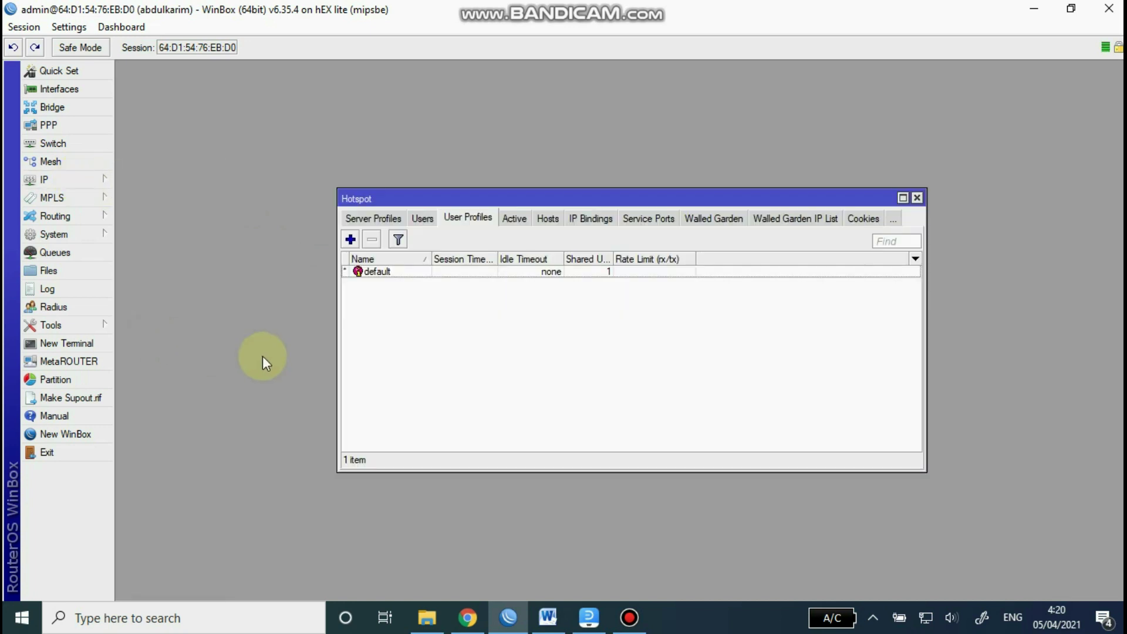
pyautogui.click(360, 220)
pyautogui.click(357, 219)
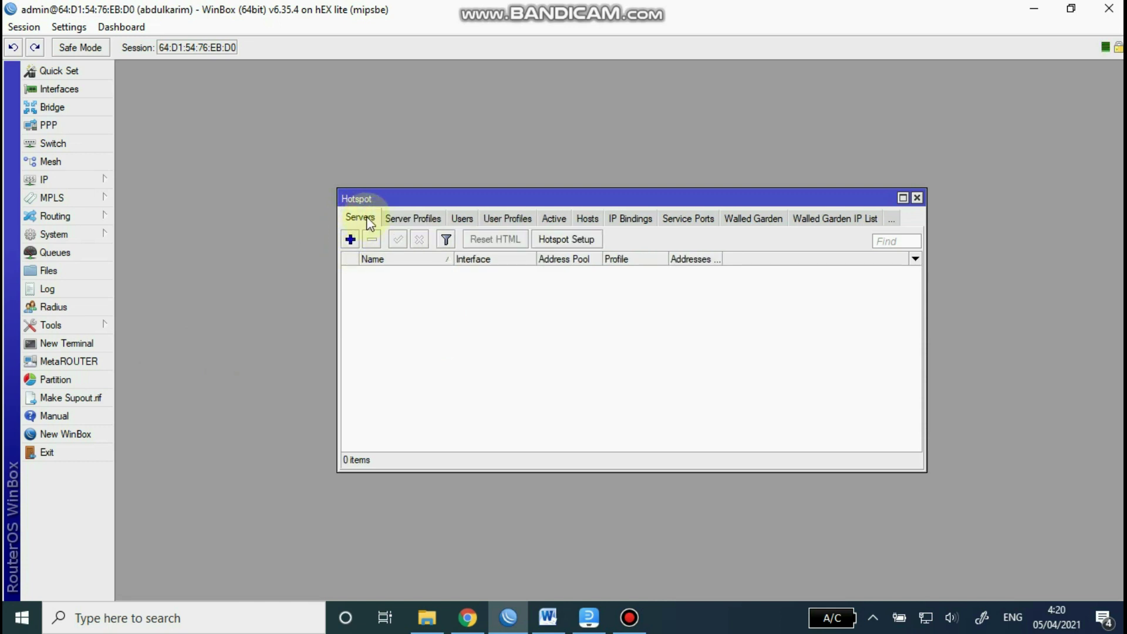
pyautogui.click(582, 240)
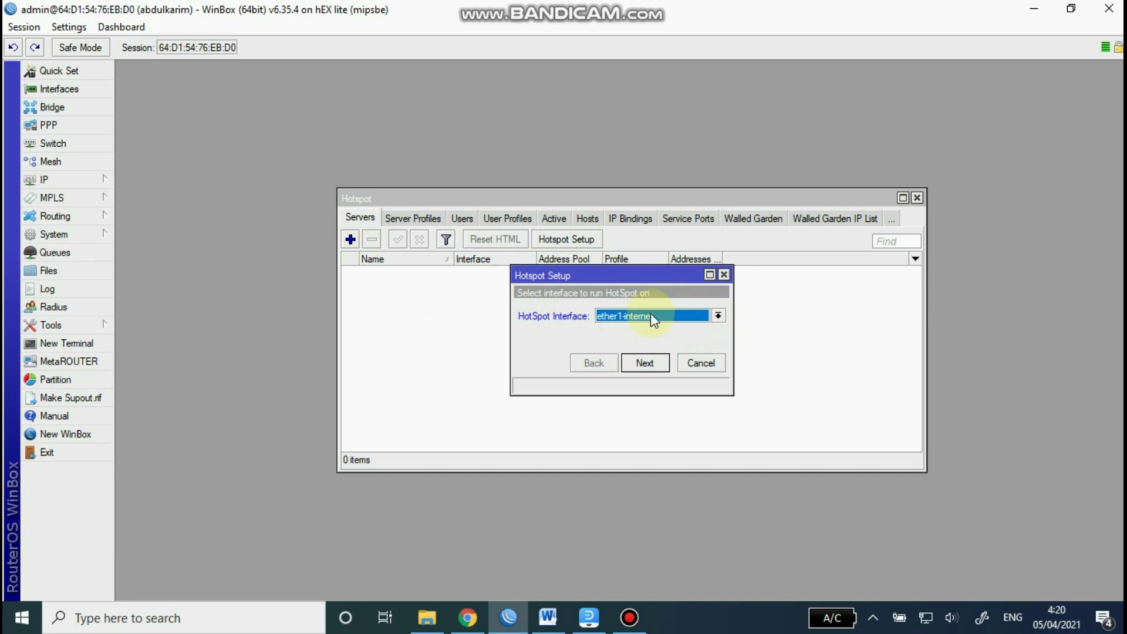
# Step: Choose ether3-wirelles, keep 192.168.200.1/24 with masquerading, and end the pool at 192.168.200.100
pyautogui.click(716, 318)
pyautogui.click(655, 353)
pyautogui.click(650, 364)
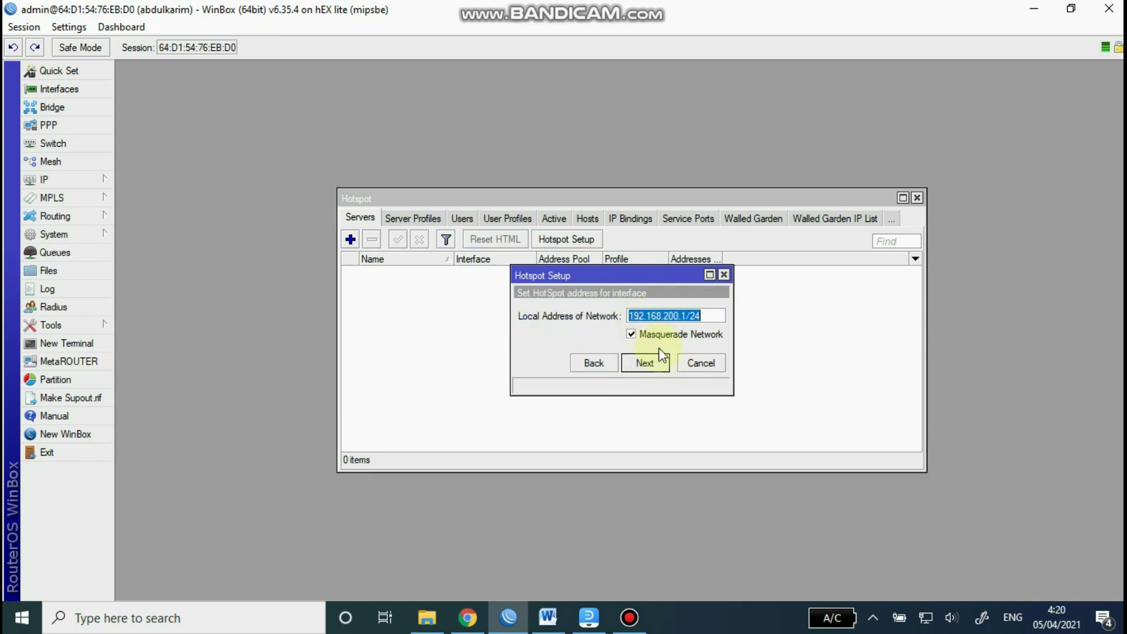
pyautogui.click(646, 363)
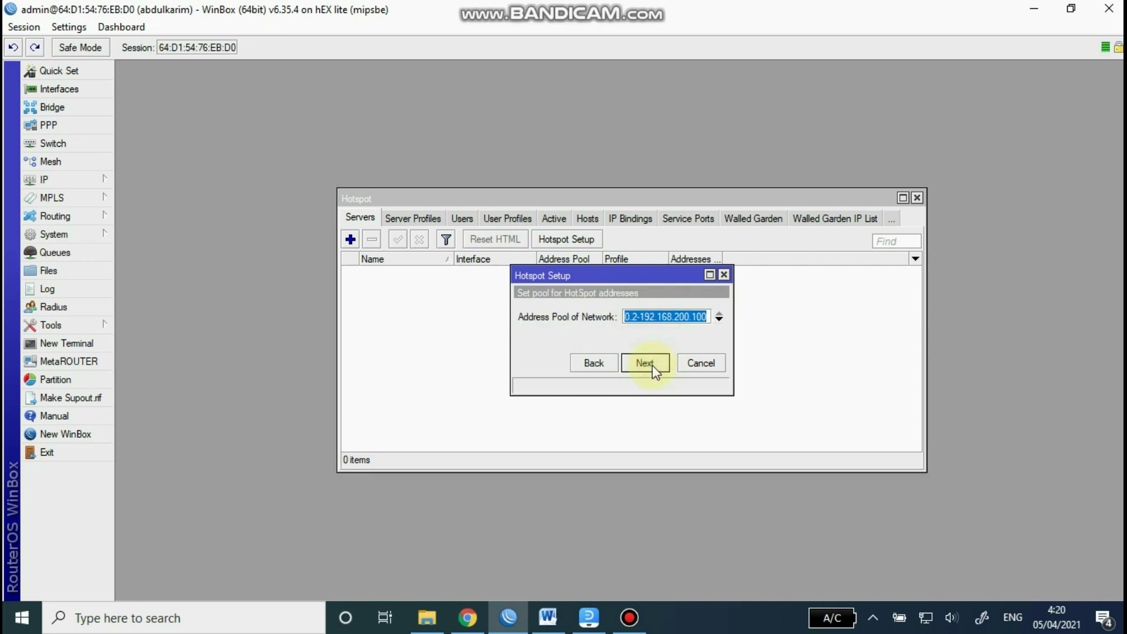
pyautogui.click(705, 315)
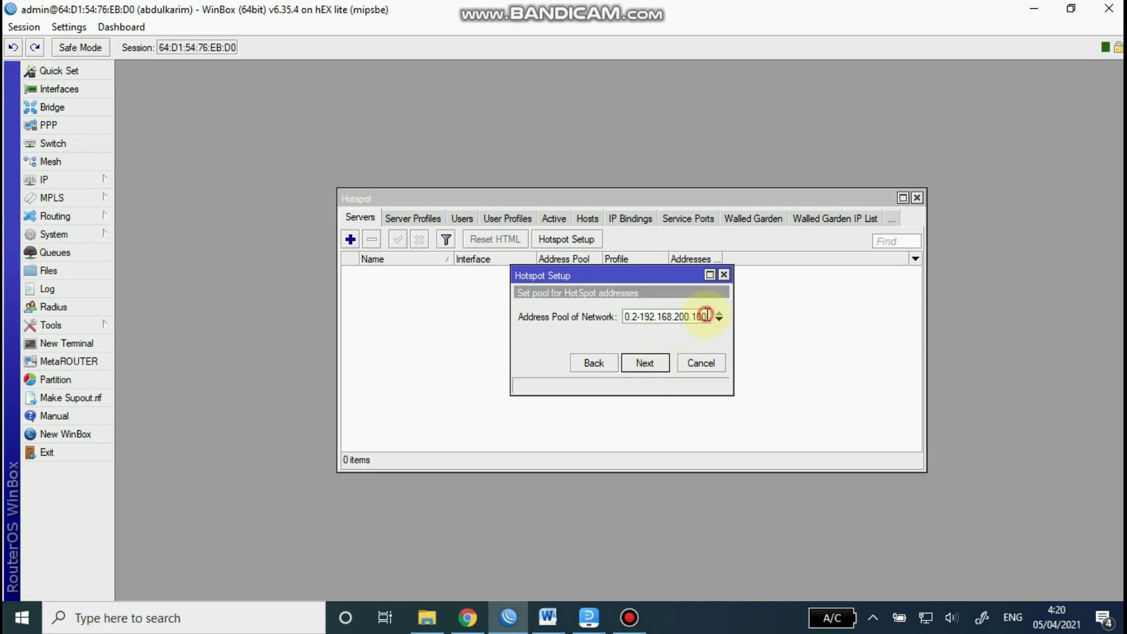
pyautogui.press('BackSpace')
pyautogui.press('BackSpace')
pyautogui.press('BackSpace')
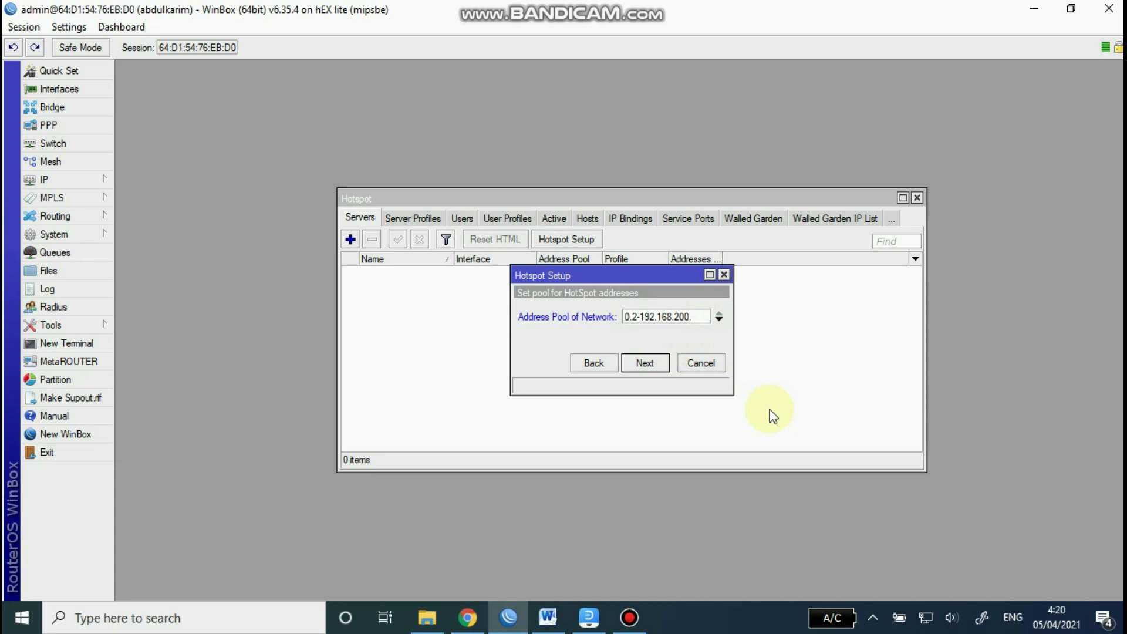
pyautogui.write('100')
# Step: Check item 13 of the Word task sheet for the 99-client DHCP pool
pyautogui.click(555, 621)
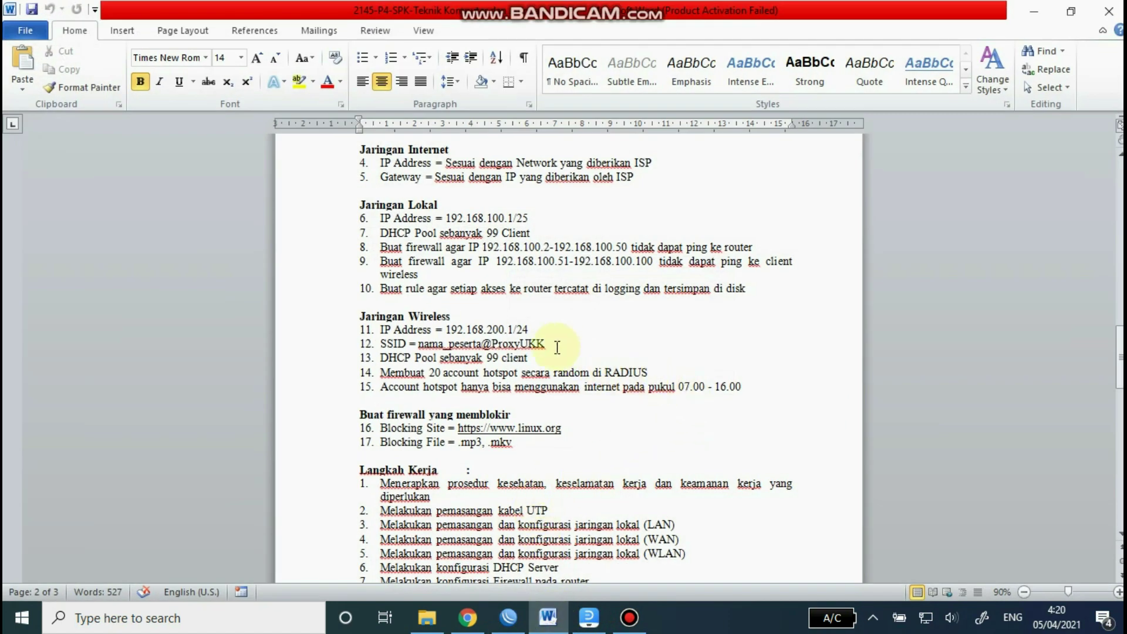
pyautogui.moveTo(486, 357); pyautogui.dragTo(499, 355)
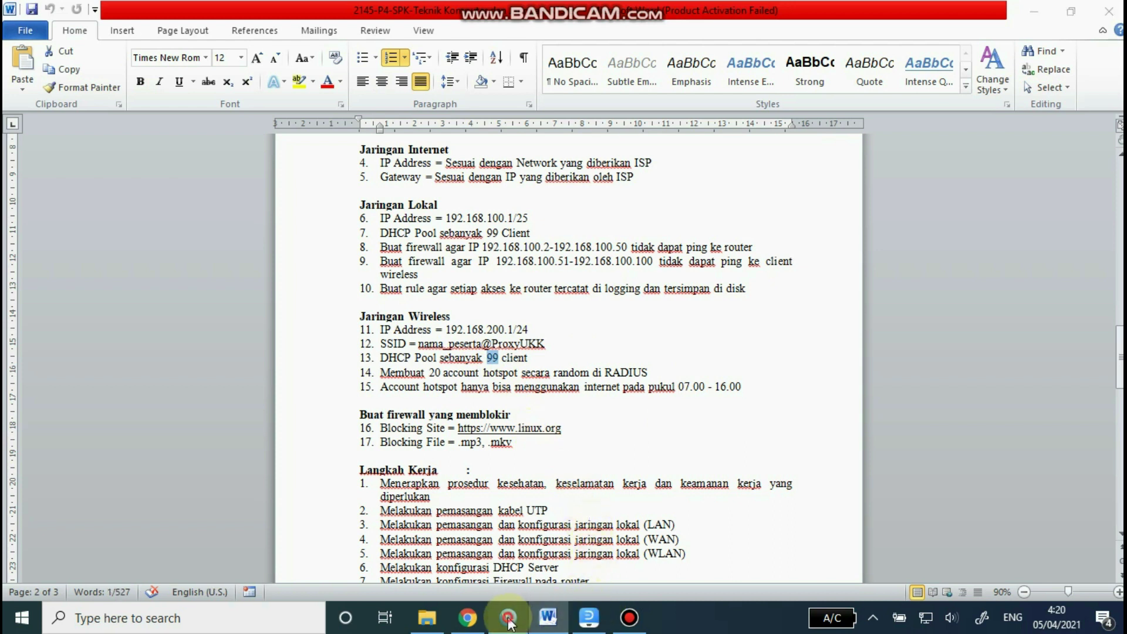
pyautogui.click(509, 617)
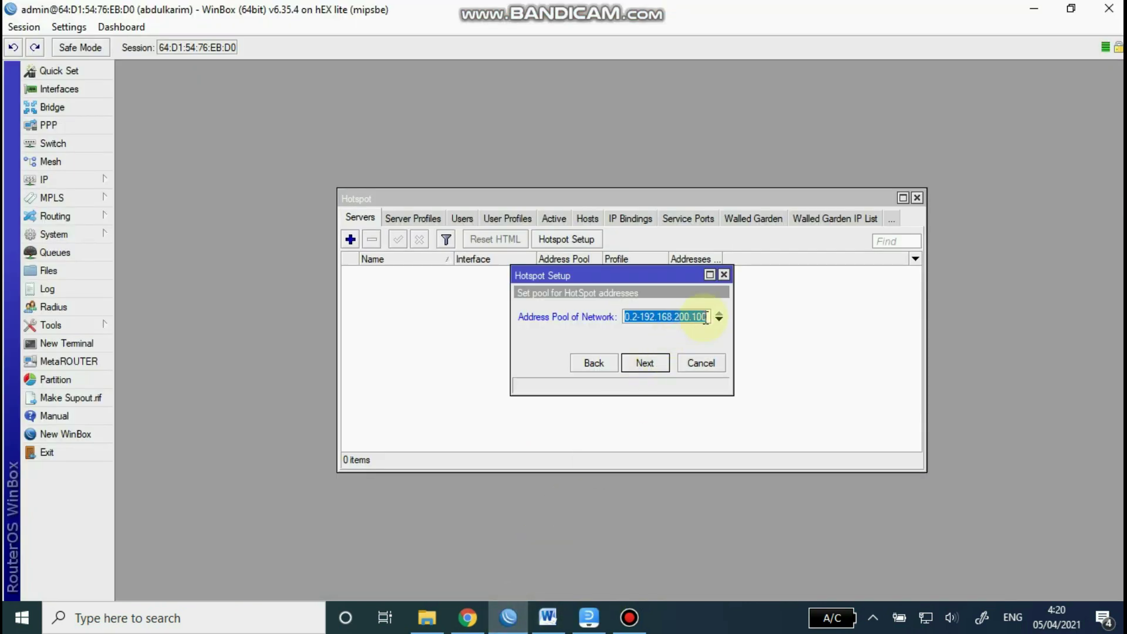
# Step: Accept the address pool, skip the SSL certificate, keep SMTP 0.0.0.0 and DNS 8.8.8.8
pyautogui.click(646, 364)
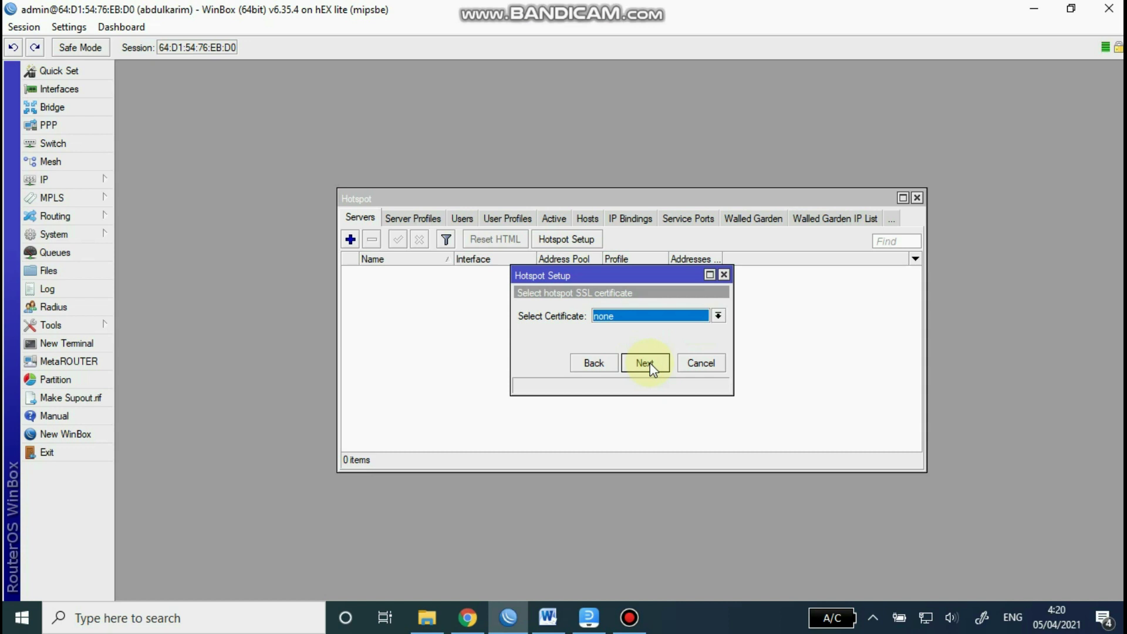
pyautogui.click(646, 364)
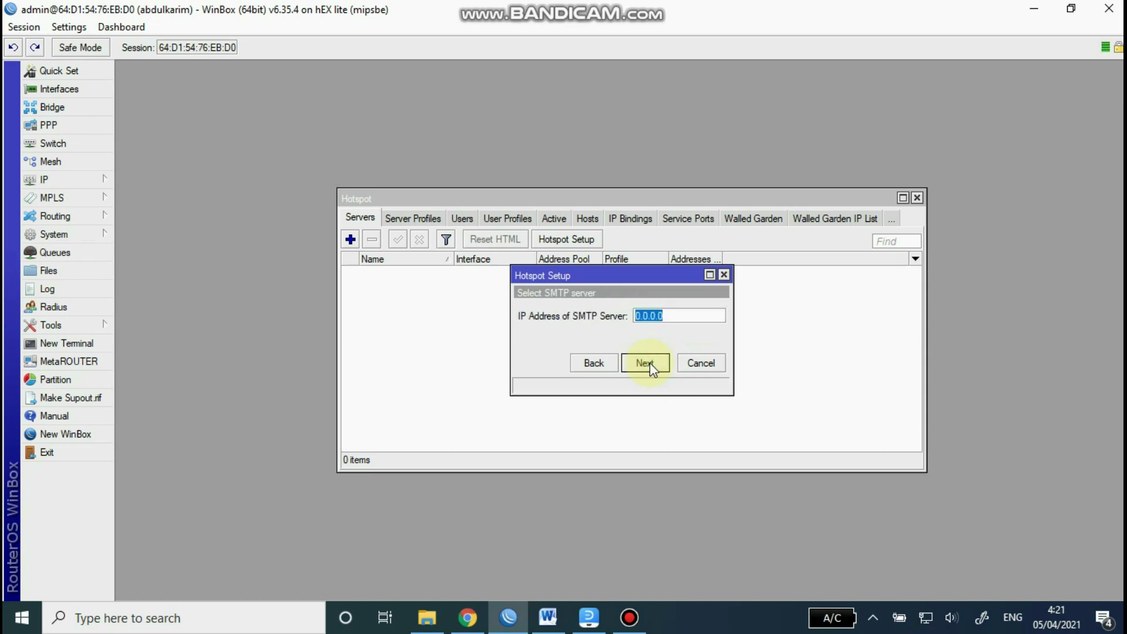
pyautogui.click(651, 364)
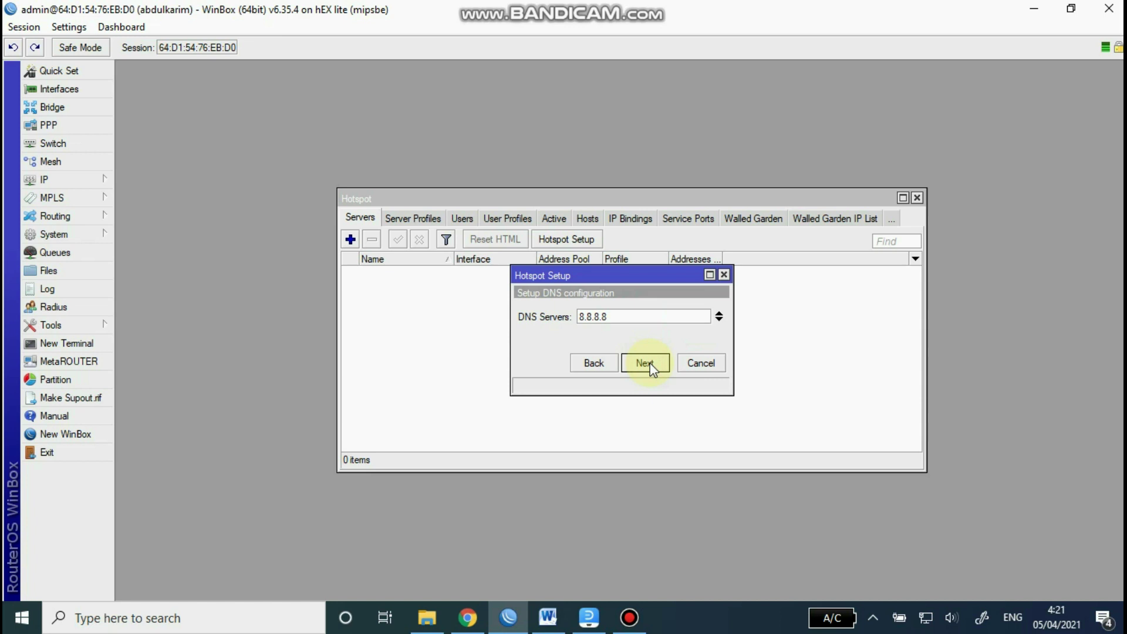
pyautogui.click(651, 367)
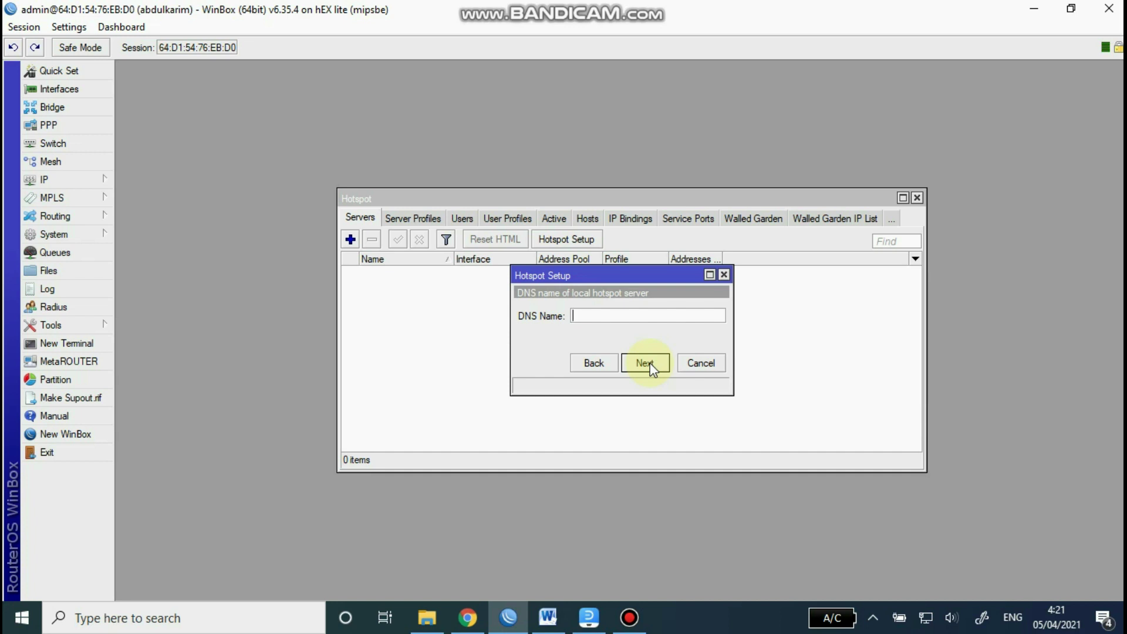
# Step: Enter the hotspot DNS name and user password, finish setup, and close the Hotspot window
pyautogui.write('abdulkarim.net')
pyautogui.click(646, 363)
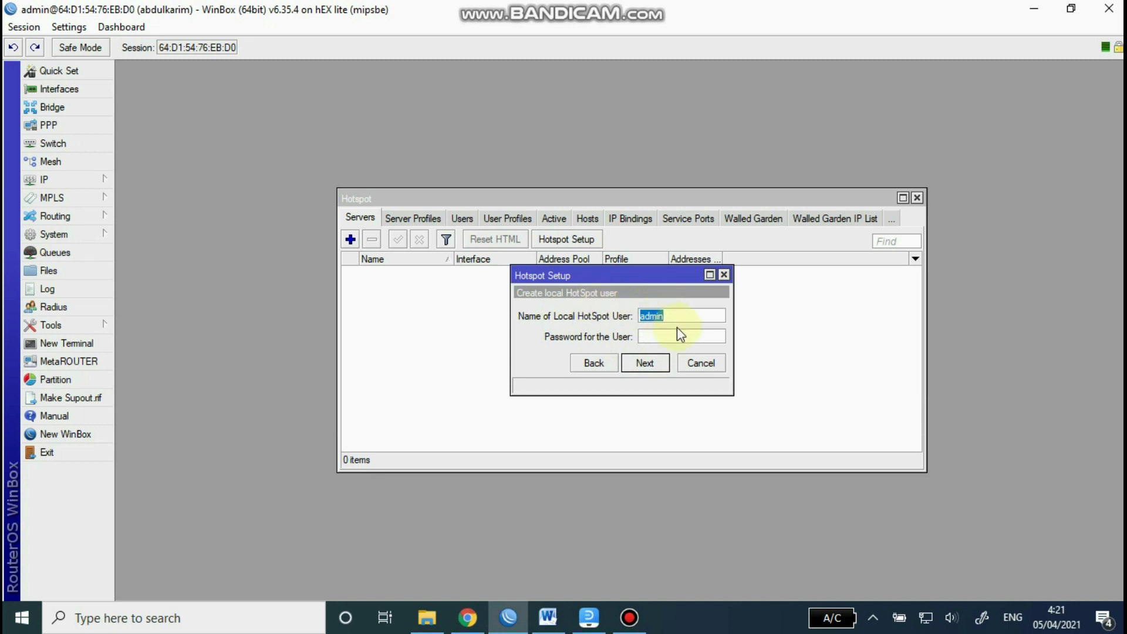
pyautogui.click(646, 336)
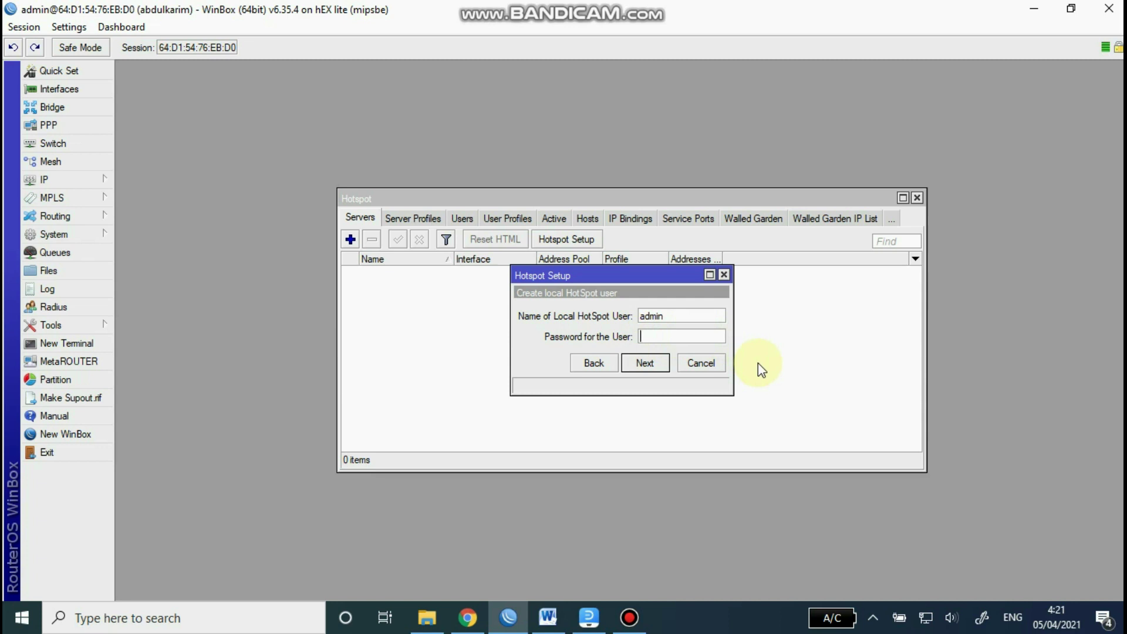
pyautogui.write('1234')
pyautogui.click(645, 364)
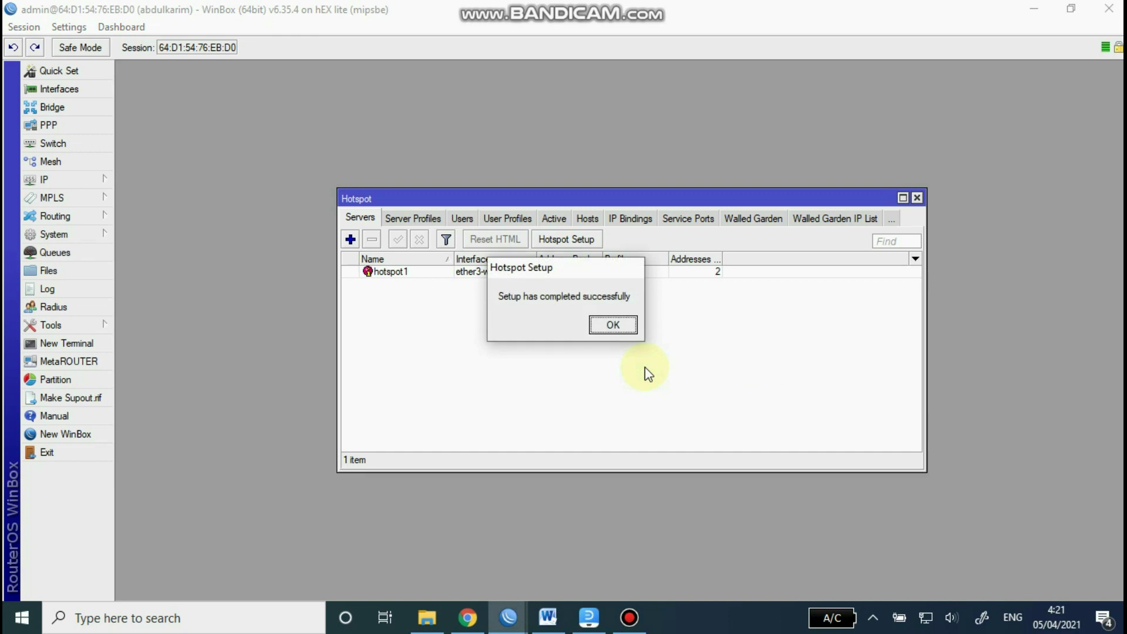
pyautogui.click(617, 326)
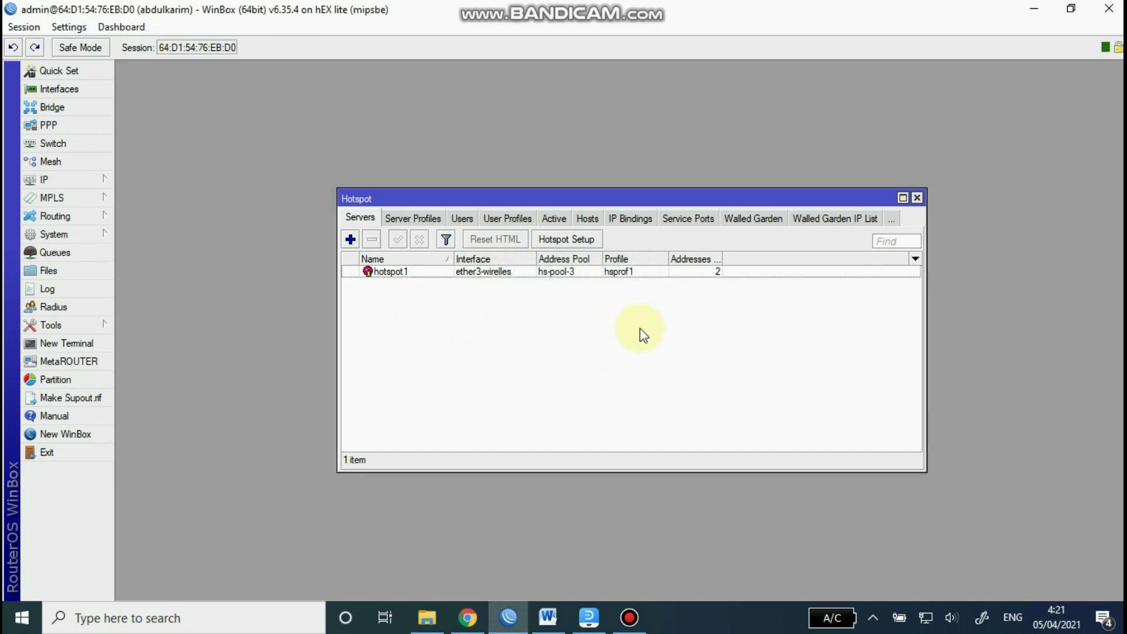
pyautogui.click(918, 198)
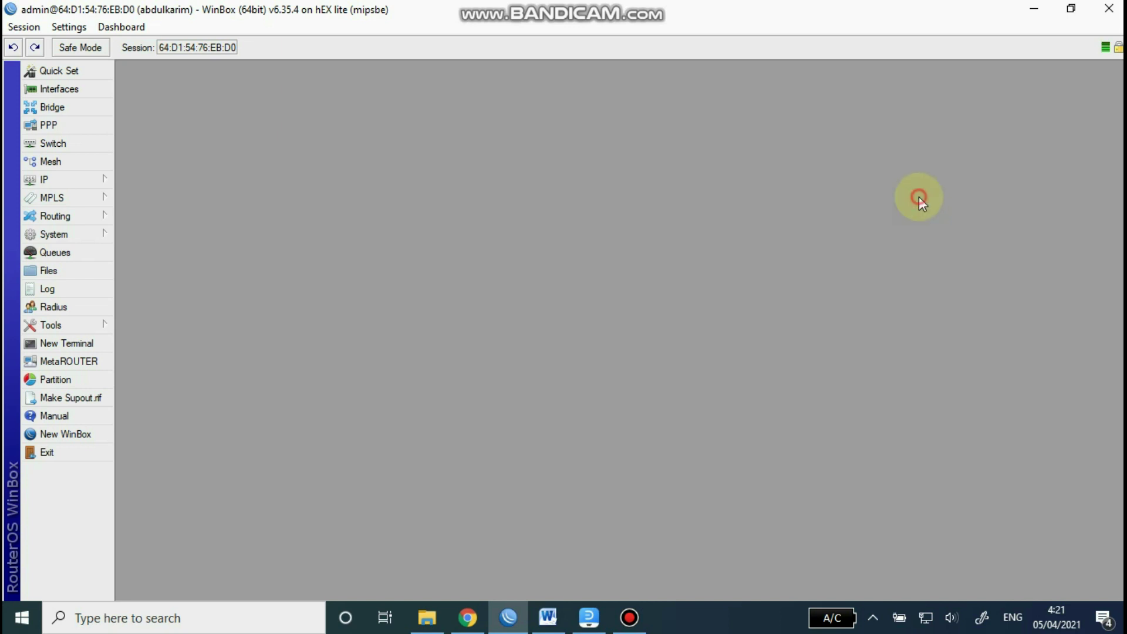
# Step: Review the wireless lines: SSID, IP address, 99-client DHCP pool and RADIUS hotspot accounts
pyautogui.click(549, 617)
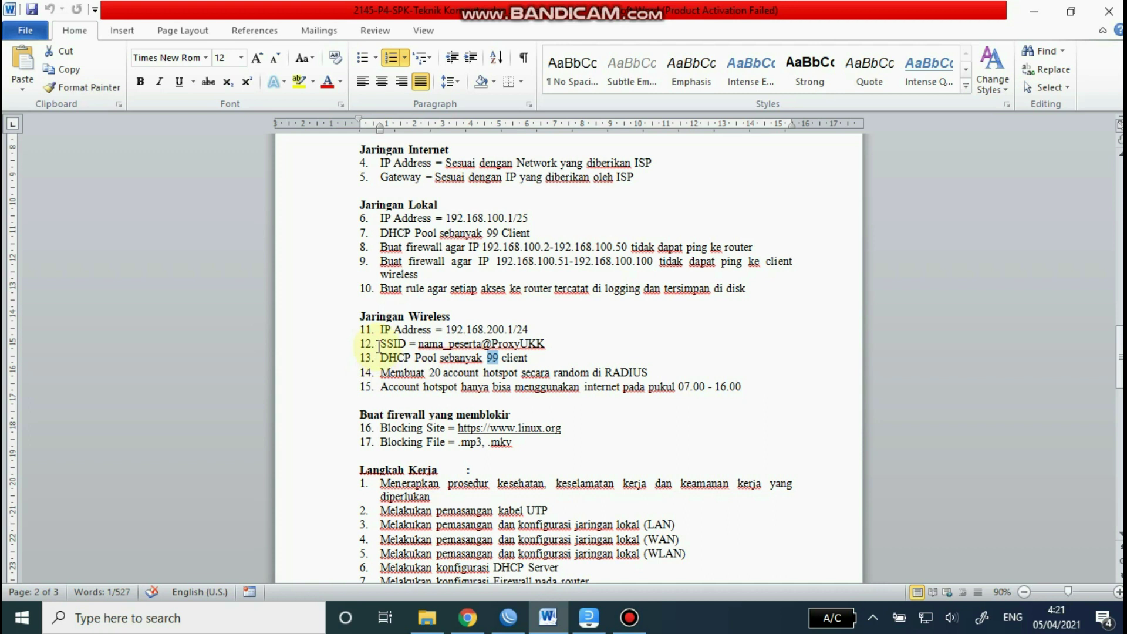
pyautogui.moveTo(380, 343); pyautogui.dragTo(569, 347)
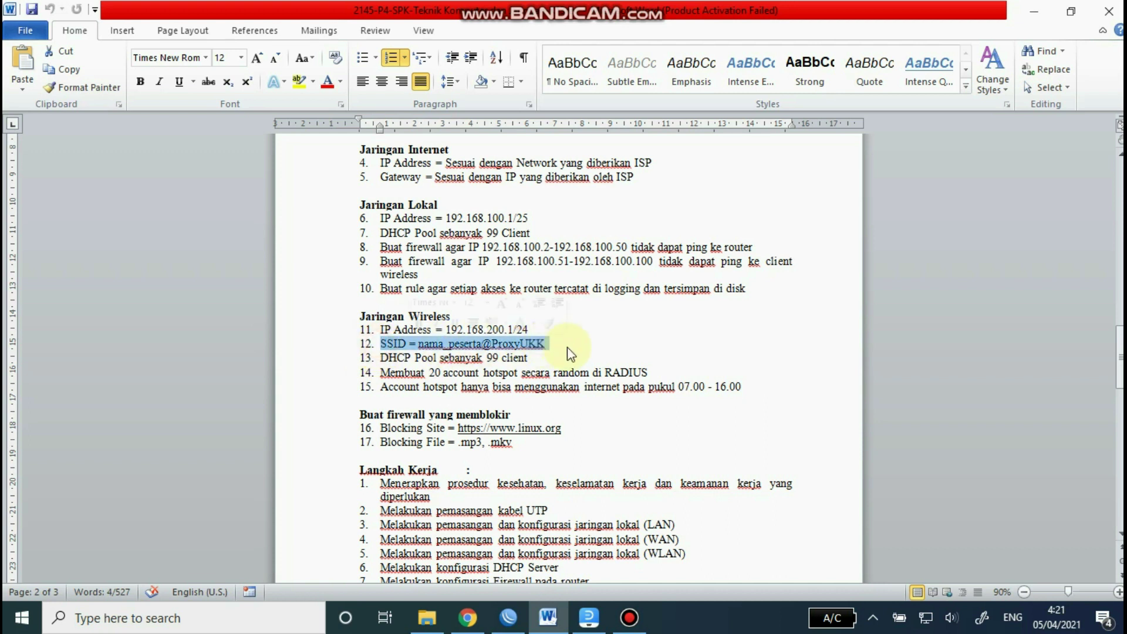
pyautogui.click(409, 360)
pyautogui.moveTo(409, 360); pyautogui.dragTo(544, 363)
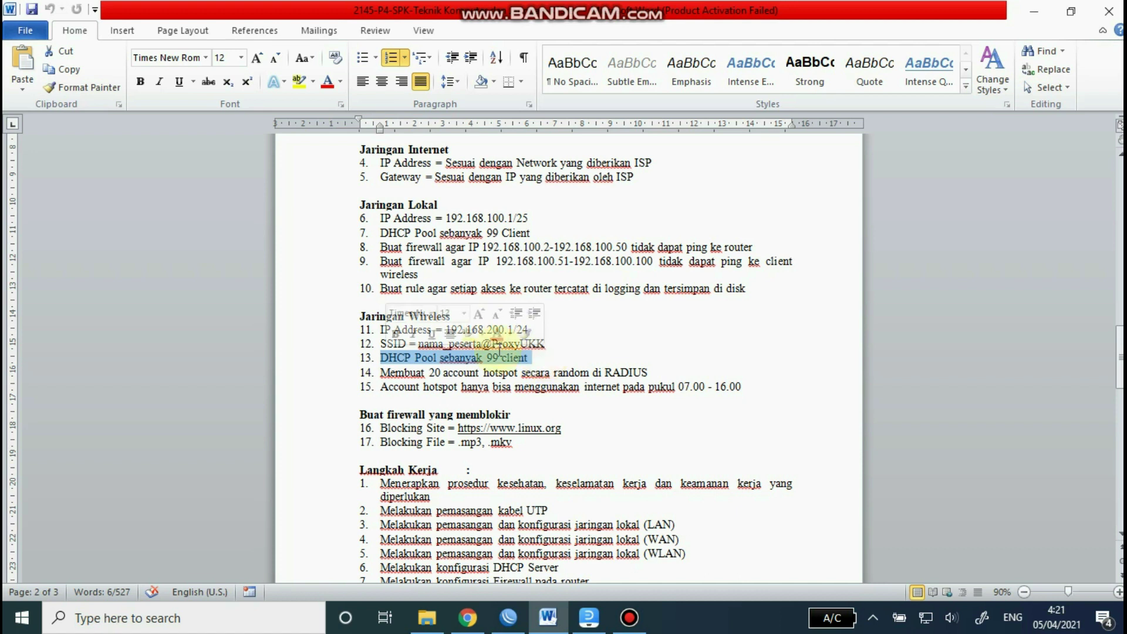
pyautogui.moveTo(379, 328); pyautogui.dragTo(534, 330)
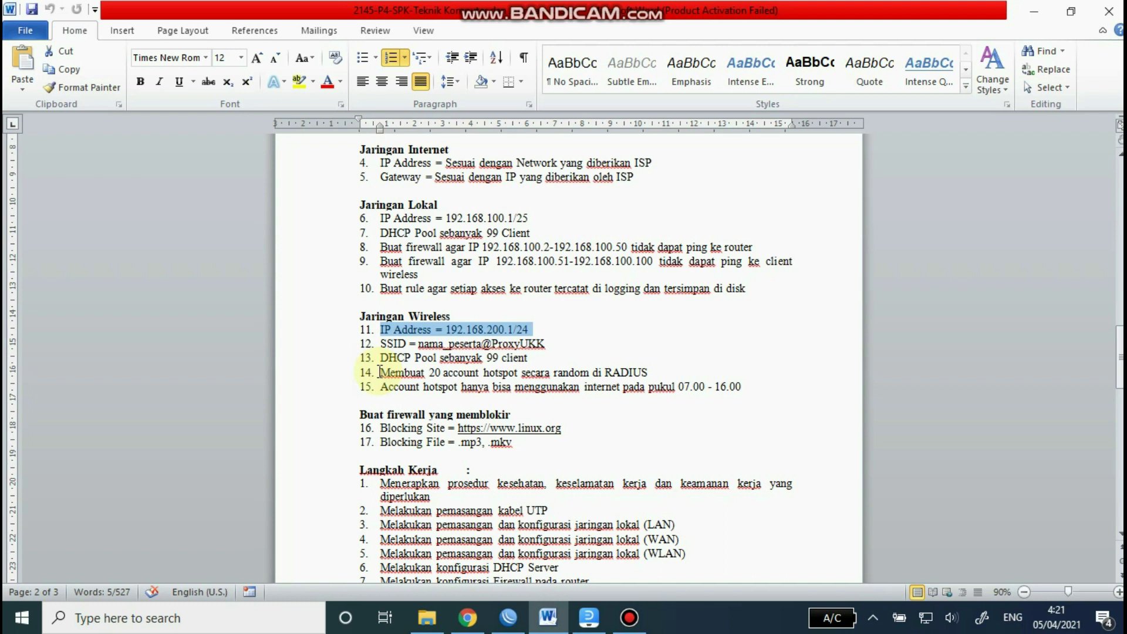
pyautogui.moveTo(379, 373); pyautogui.dragTo(702, 375)
pyautogui.click(786, 354)
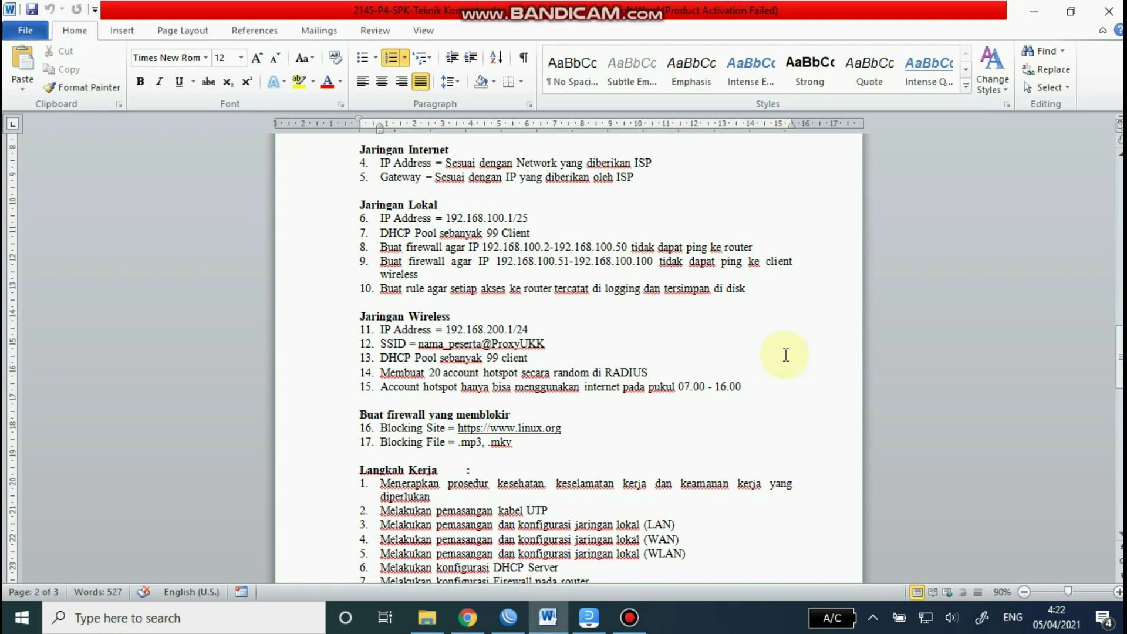
# Step: Minimize the Word task sheet and the WinBox window
pyautogui.click(1032, 12)
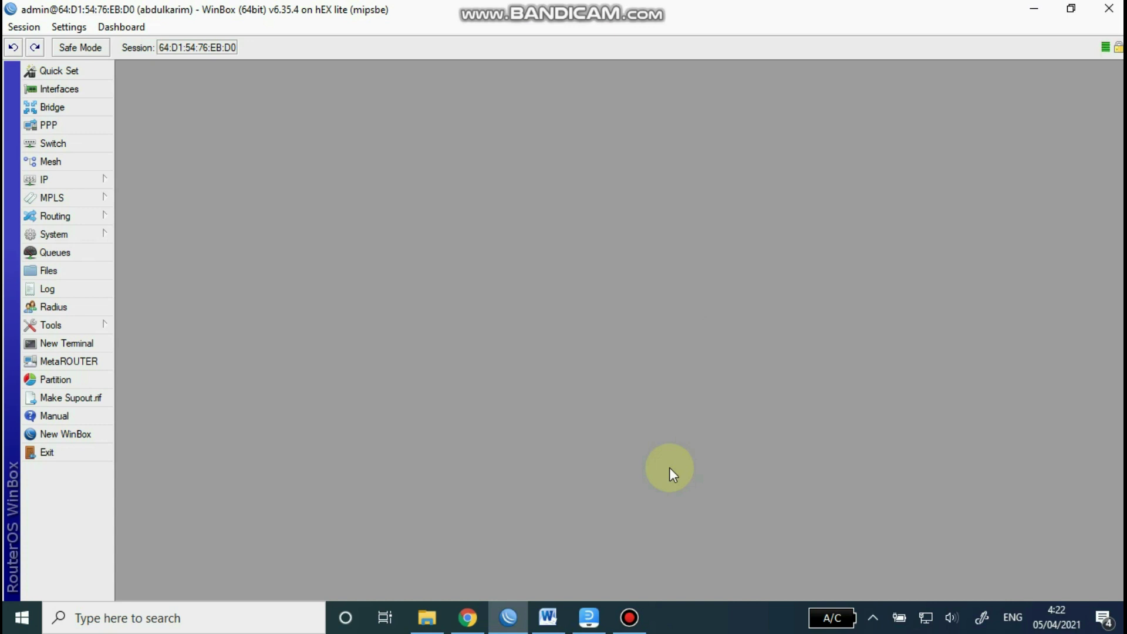
pyautogui.click(1033, 8)
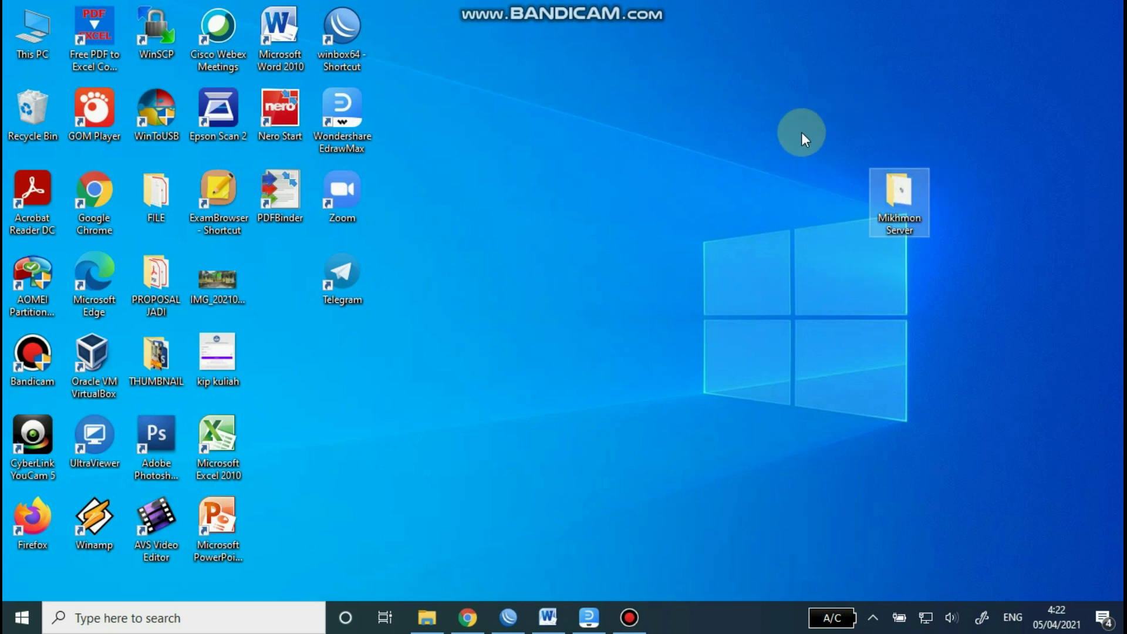
# Step: Start MikhmonServer from the desktop's Mikhmon Server folder
pyautogui.doubleClick(900, 197)
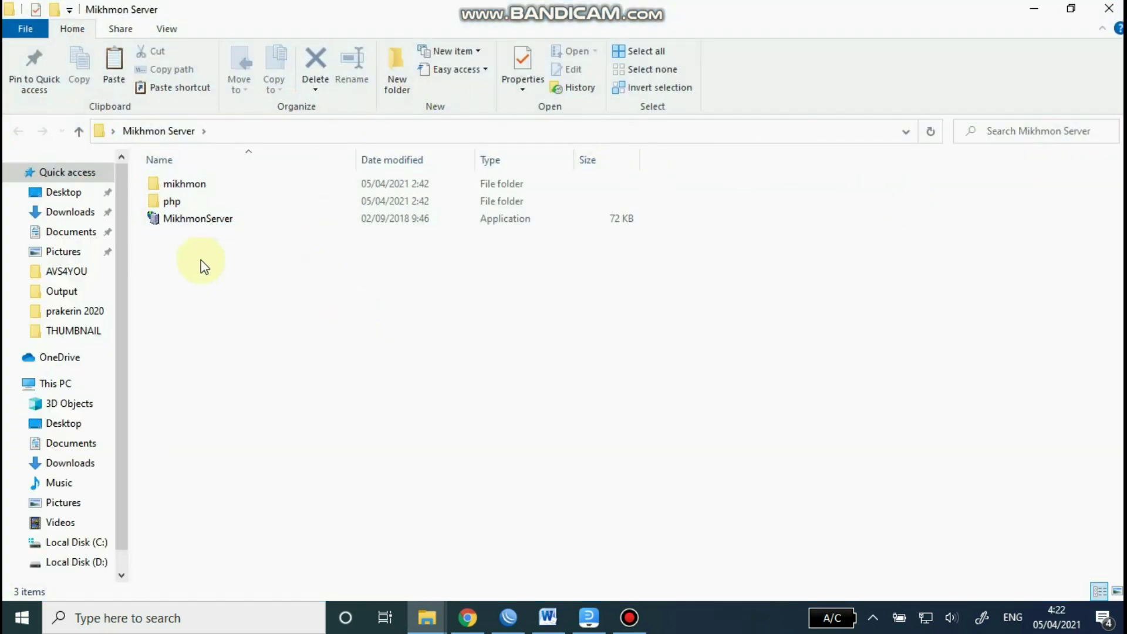
pyautogui.doubleClick(199, 218)
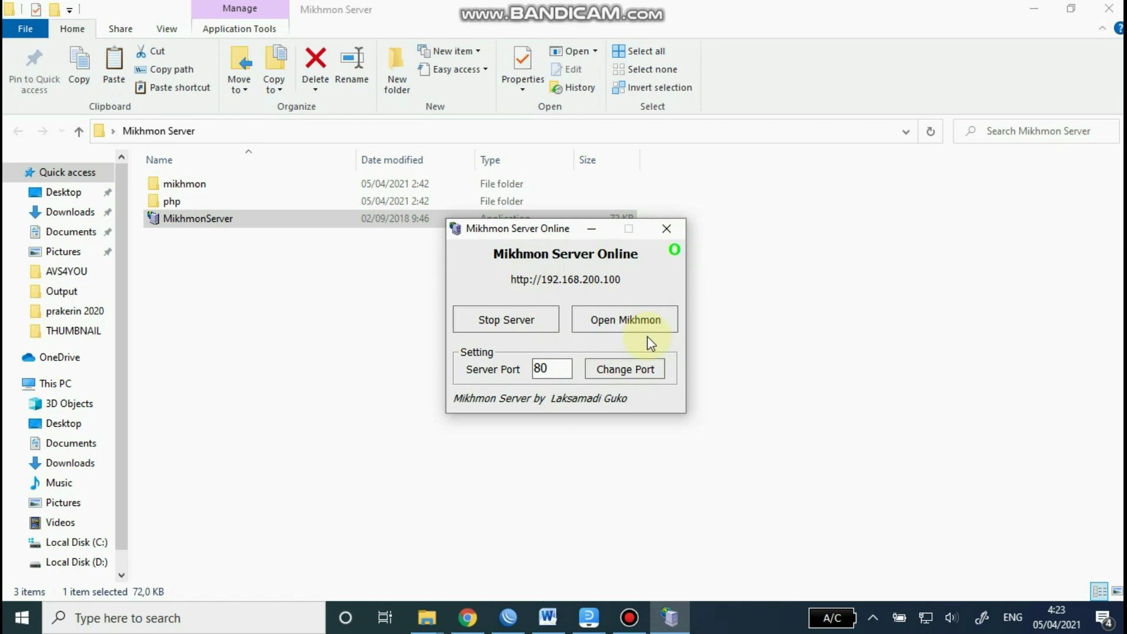
# Step: Log in to Mikhmon as admin and delete the old ukk-tkj router session
pyautogui.click(636, 322)
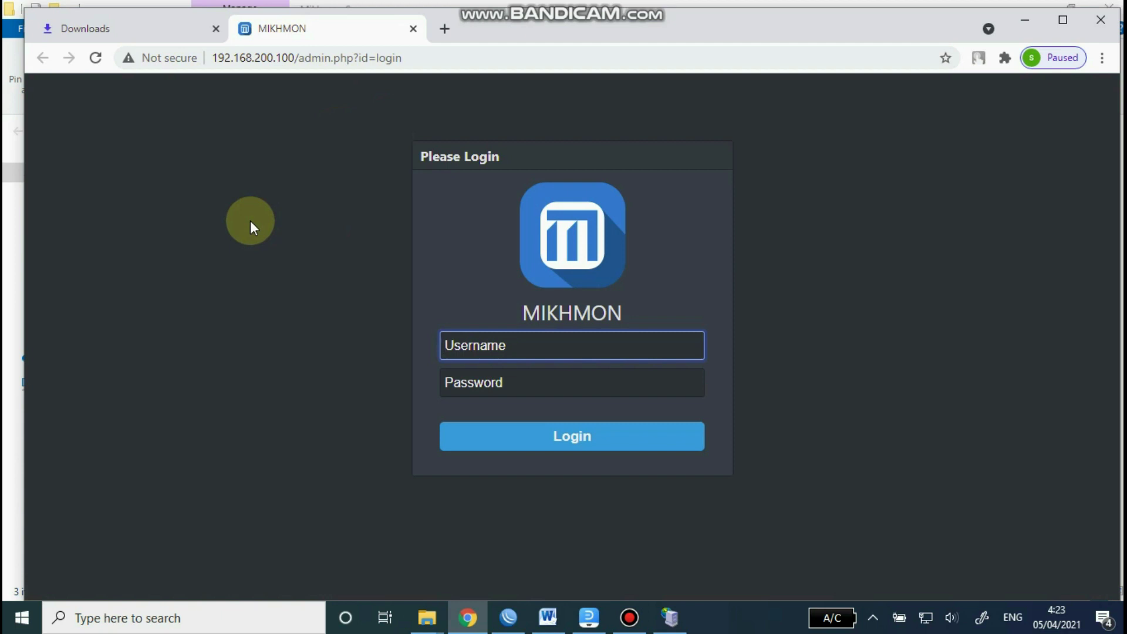
pyautogui.write('mikhmon')
pyautogui.click(481, 386)
pyautogui.write('1234')
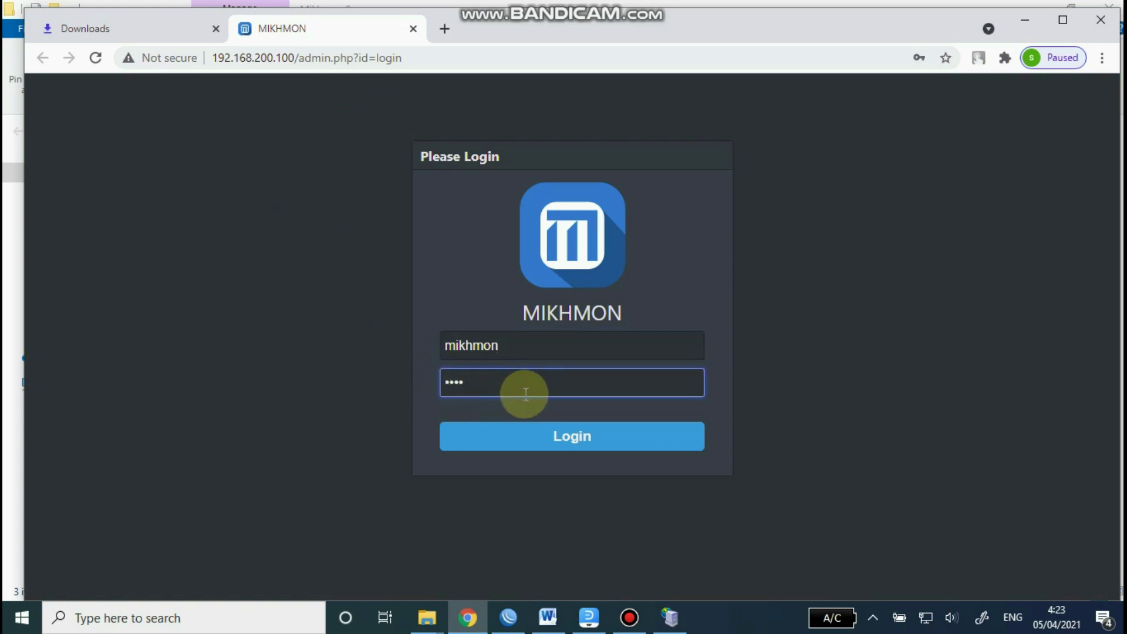
pyautogui.click(566, 445)
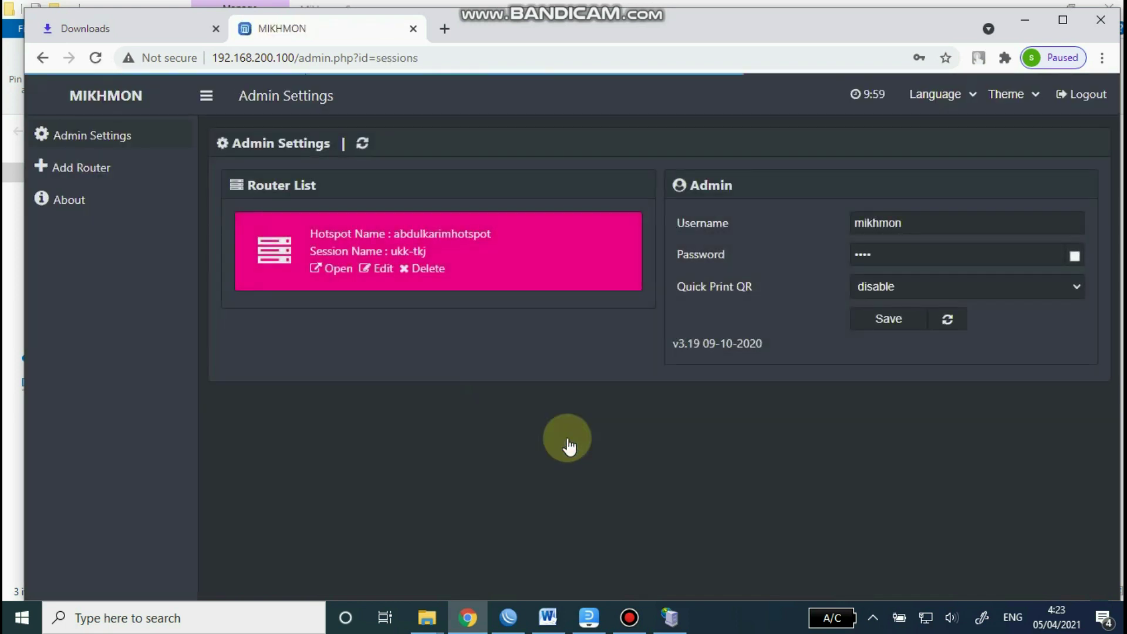
pyautogui.click(431, 272)
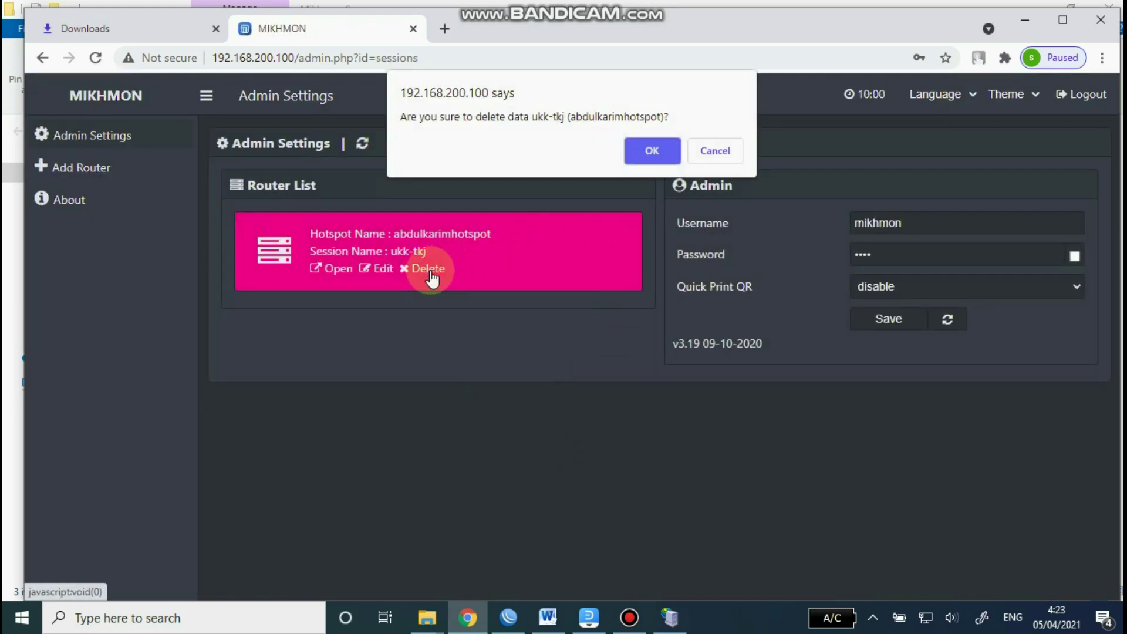
pyautogui.click(656, 148)
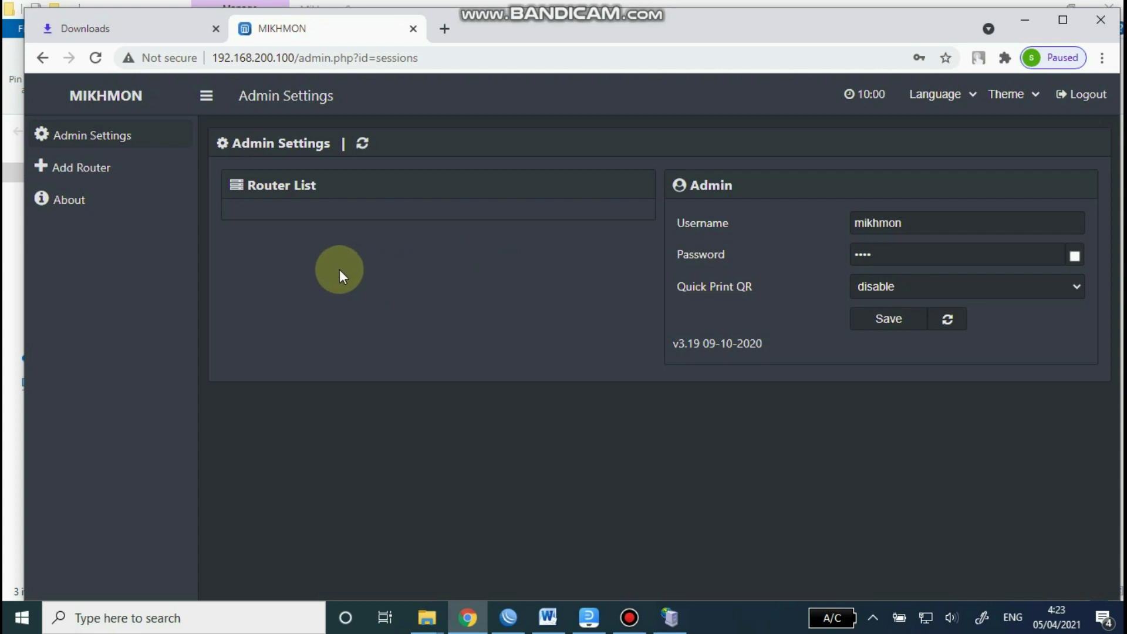
# Step: Add a Mikhmon router session named ukk-tkj, leaving its MikroTik connection fields empty
pyautogui.click(99, 171)
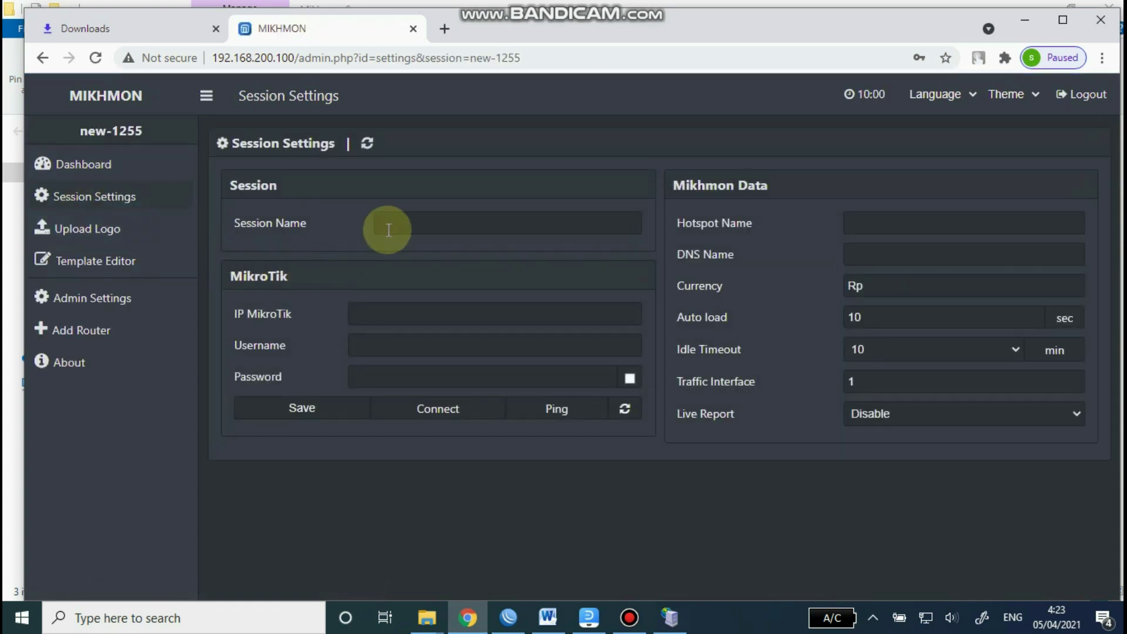
pyautogui.click(398, 225)
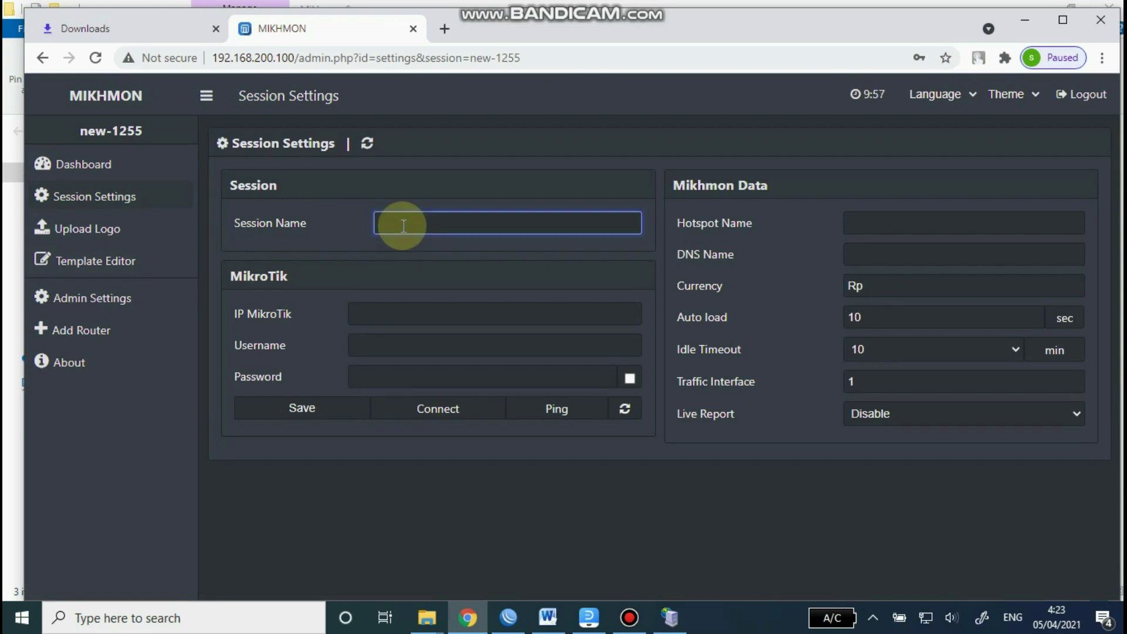
pyautogui.write('ukk-tkj')
pyautogui.click(377, 314)
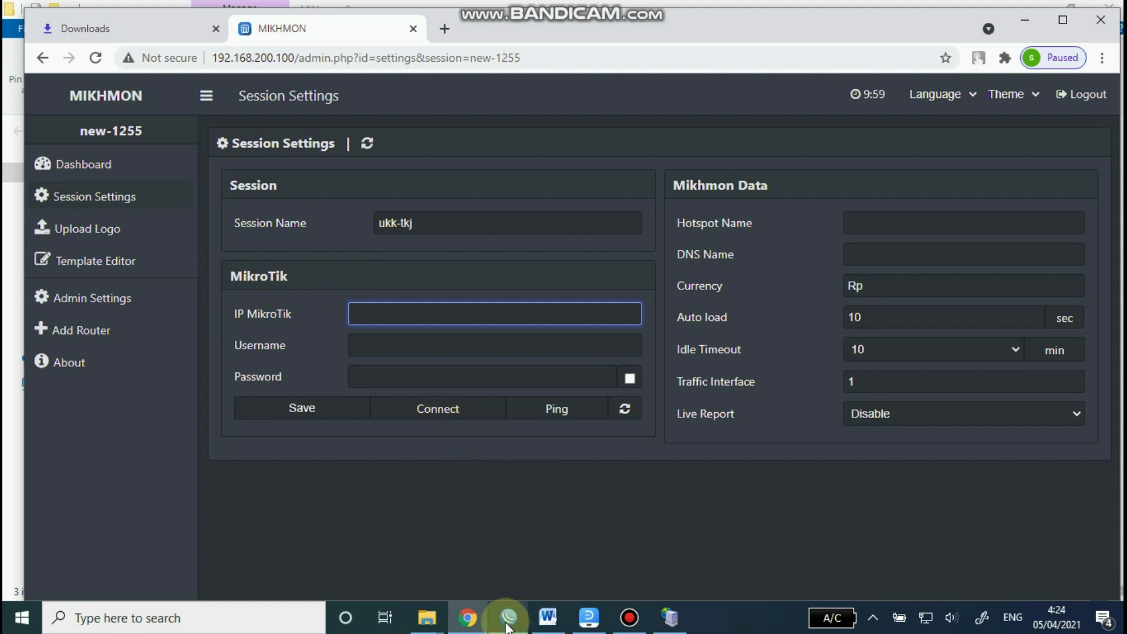
pyautogui.moveTo(508, 625)
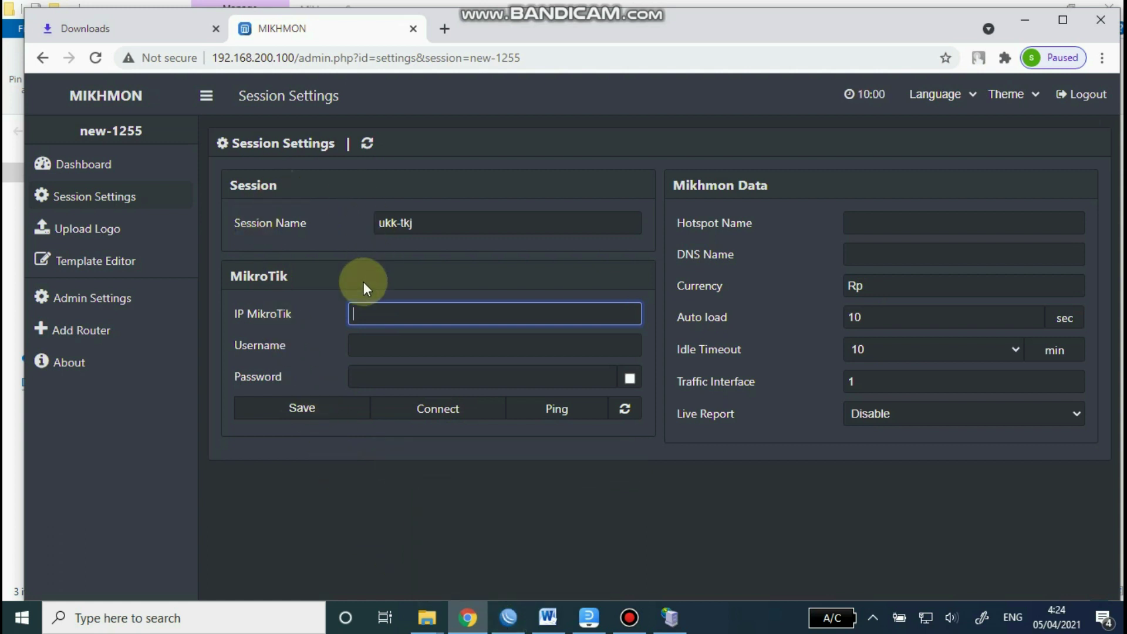
pyautogui.click(376, 347)
pyautogui.click(365, 378)
pyautogui.click(366, 345)
pyautogui.click(365, 376)
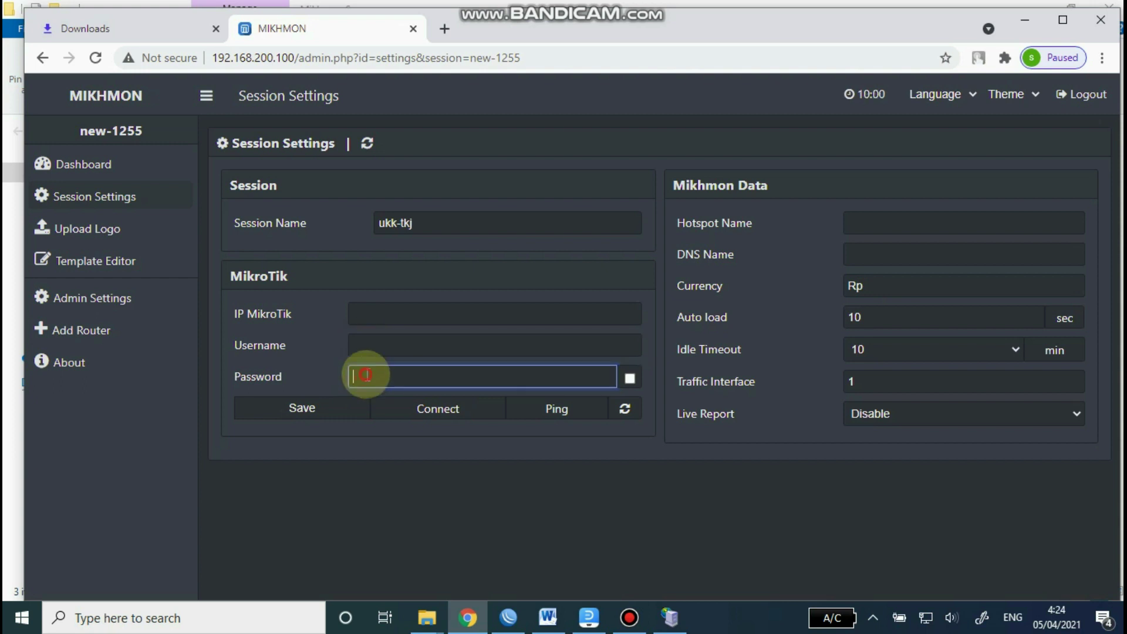
pyautogui.click(509, 618)
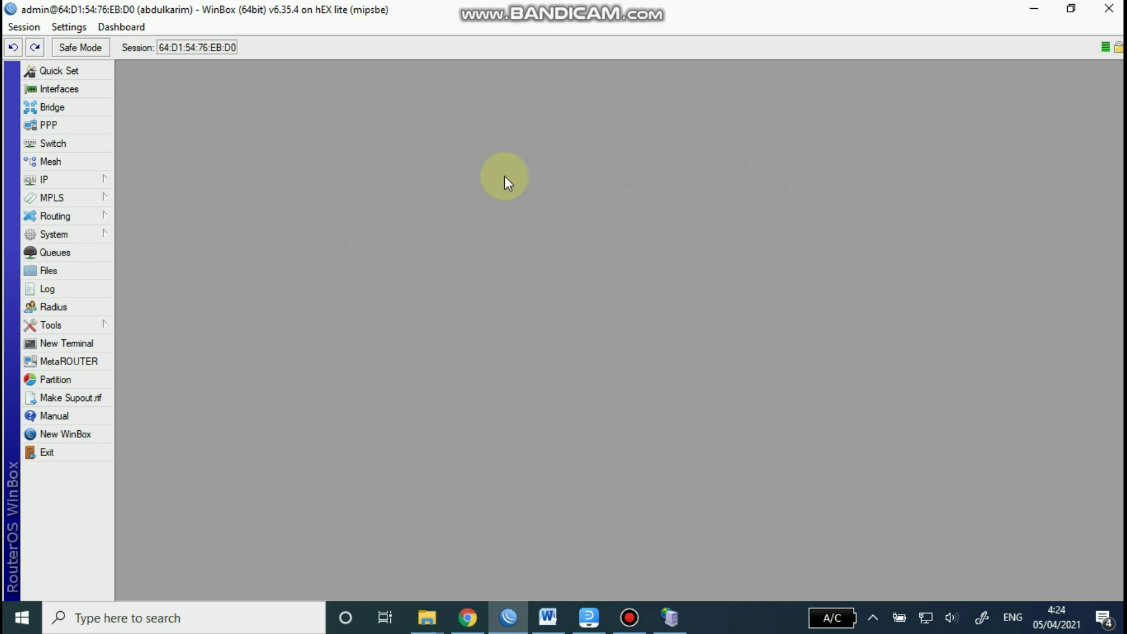
# Step: Change the router's admin password through System > Password
pyautogui.click(87, 235)
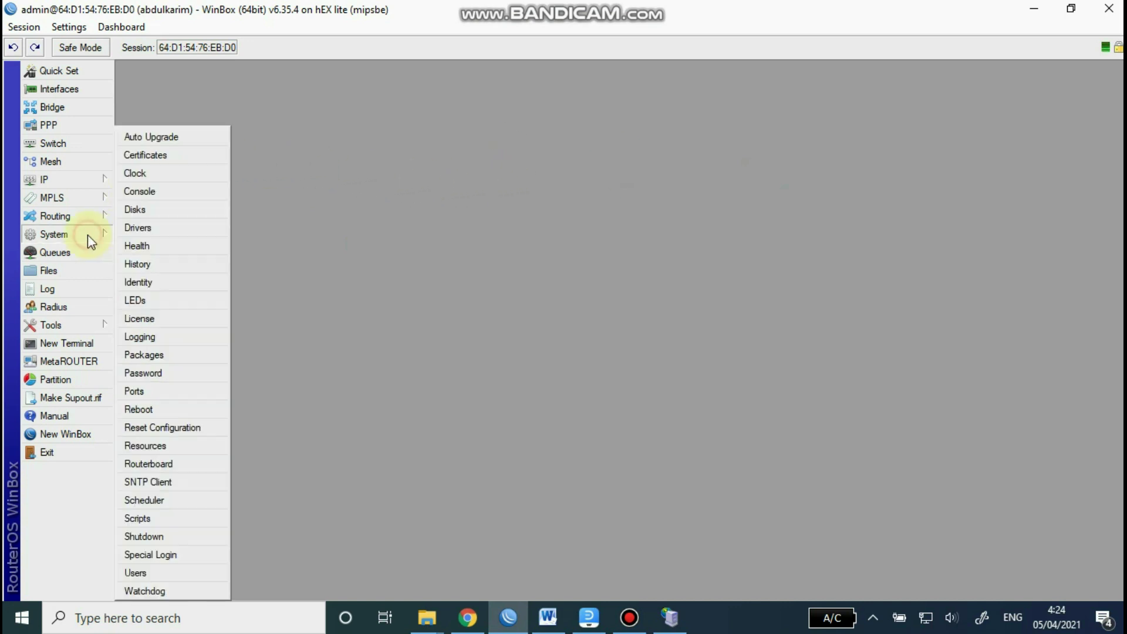
pyautogui.click(168, 375)
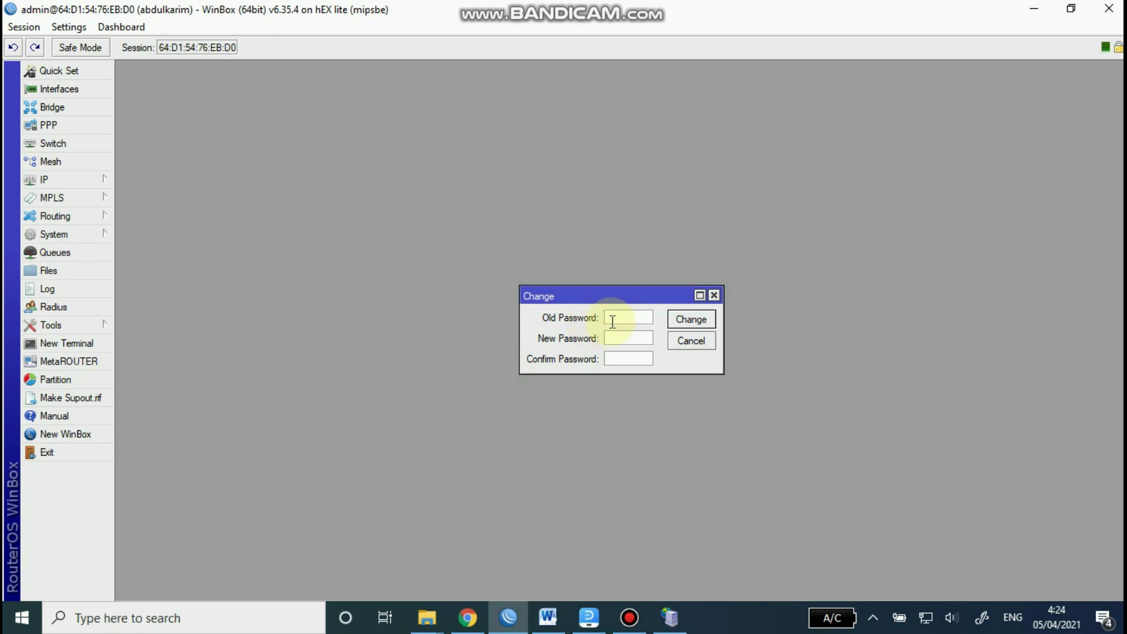
pyautogui.click(619, 338)
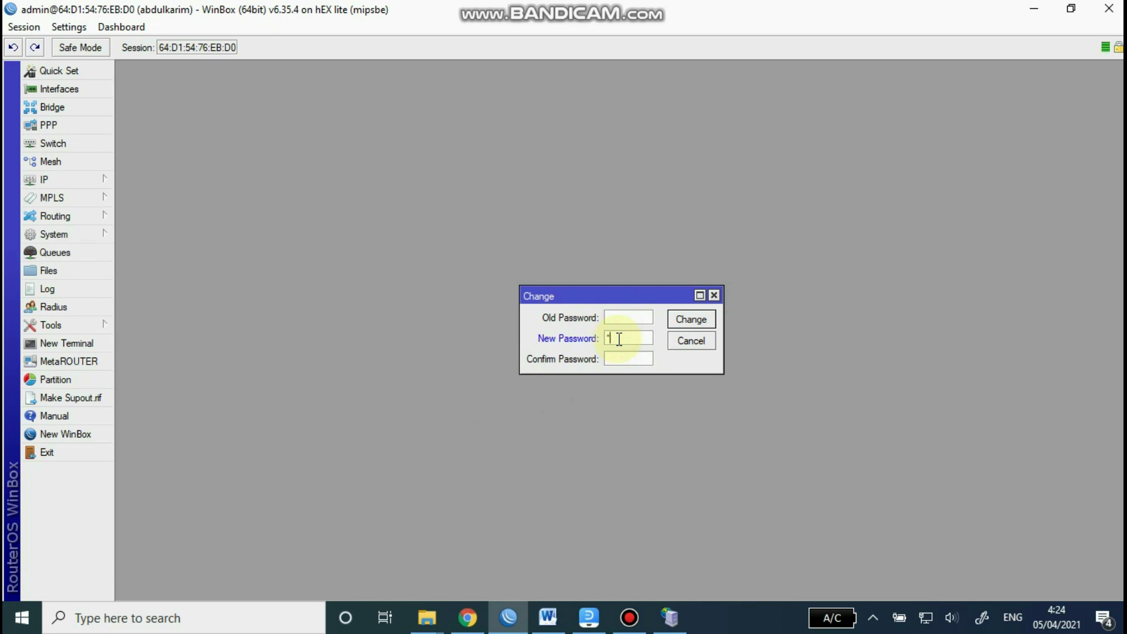
pyautogui.click(616, 358)
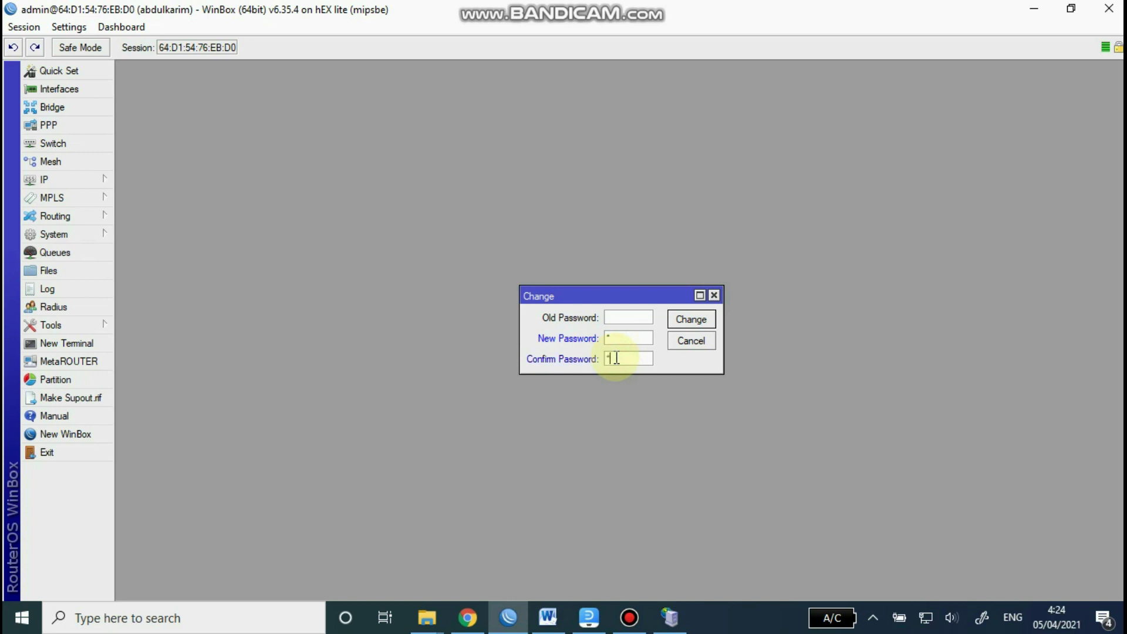
pyautogui.click(692, 318)
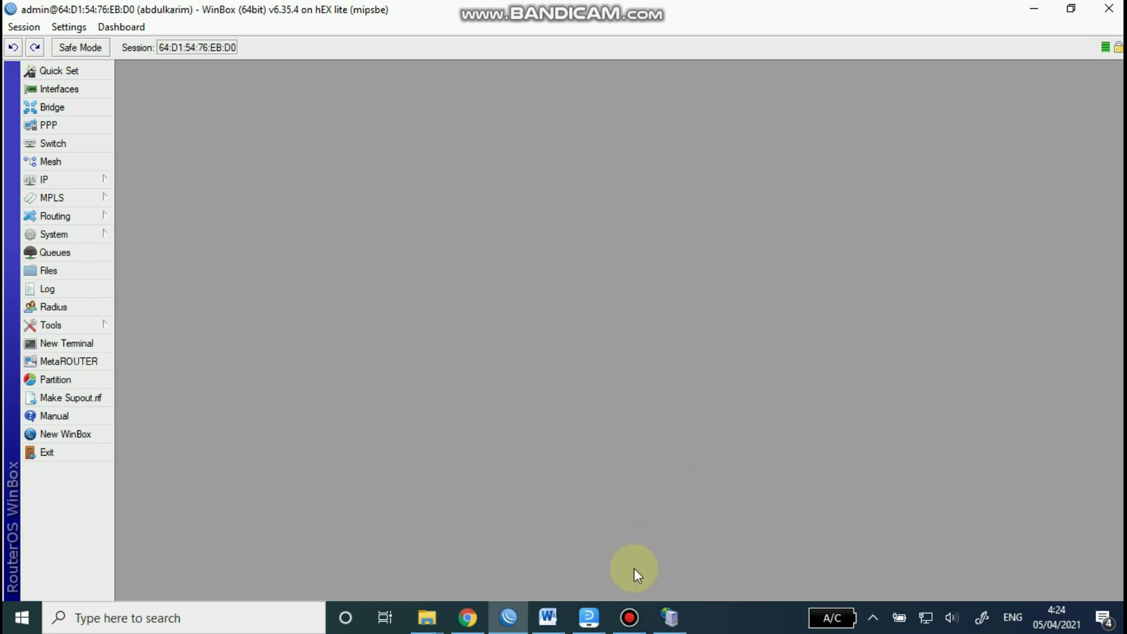
# Step: In Mikhmon's ukk-tkj session, enter router IP 192.168.100.1, username admin and the router password
pyautogui.click(671, 617)
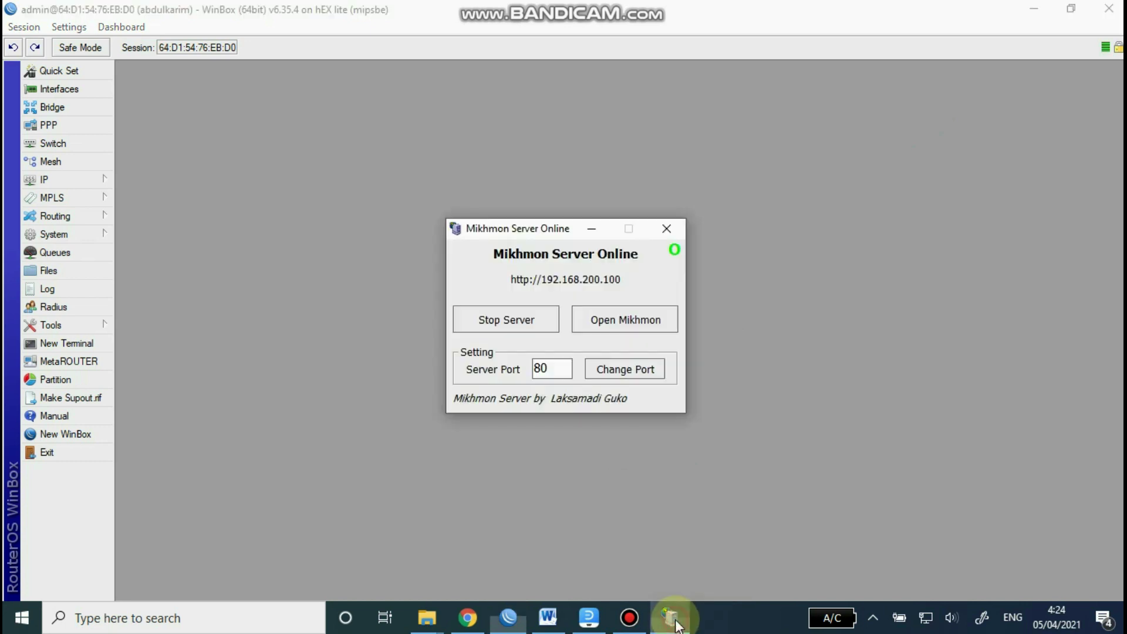
pyautogui.click(478, 618)
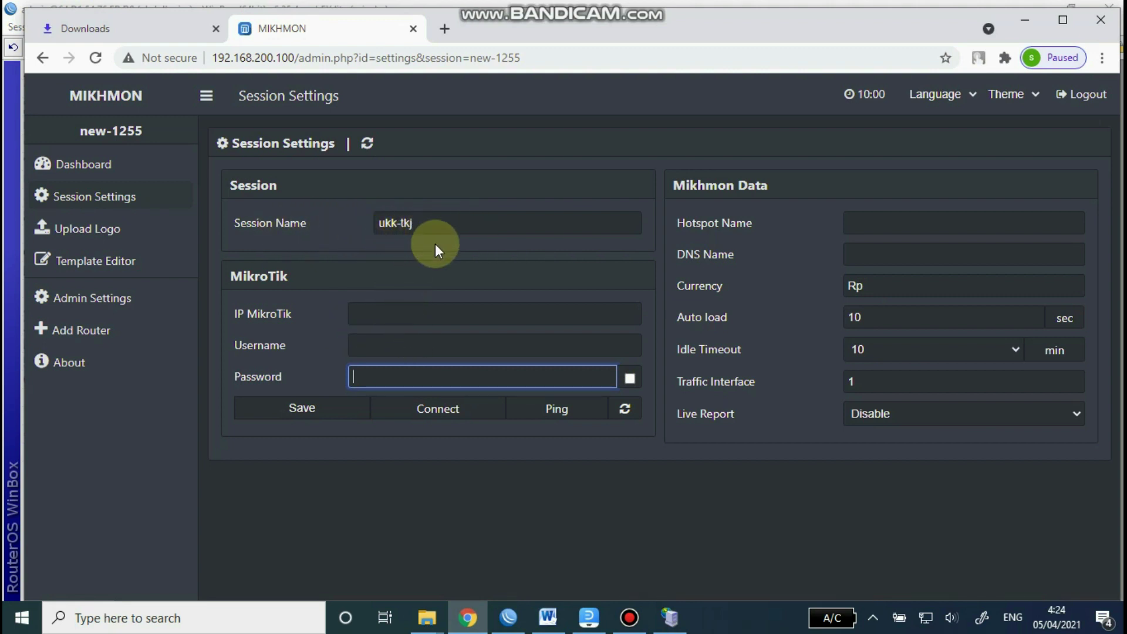
pyautogui.click(389, 311)
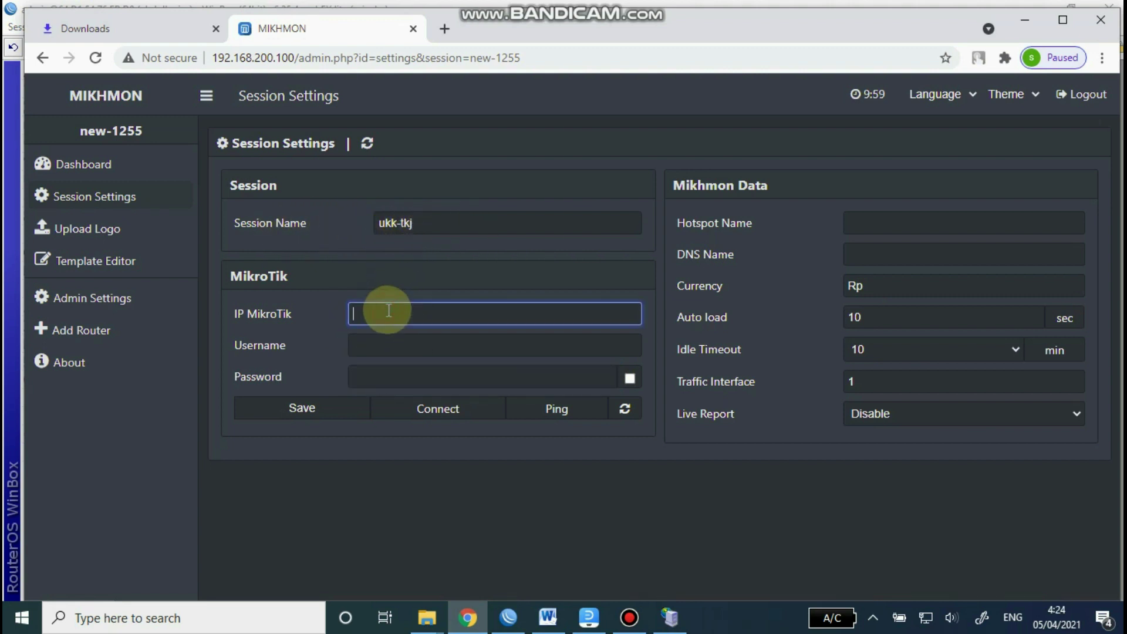
pyautogui.write('192.168.100.1')
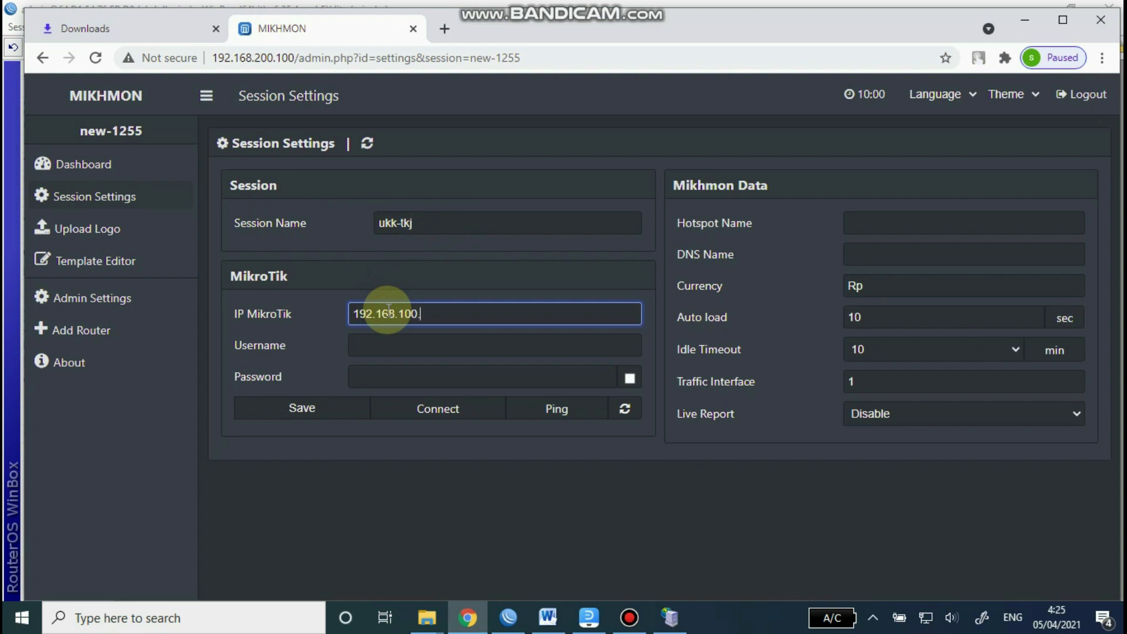
pyautogui.click(392, 344)
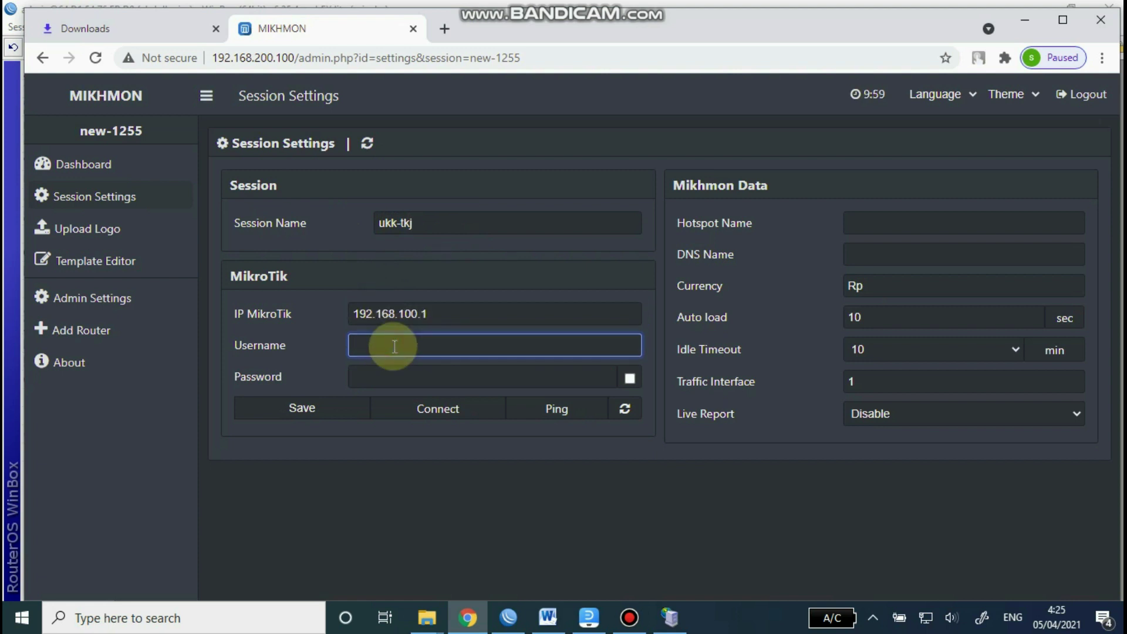
pyautogui.write('admin')
pyautogui.click(384, 377)
pyautogui.write('1')
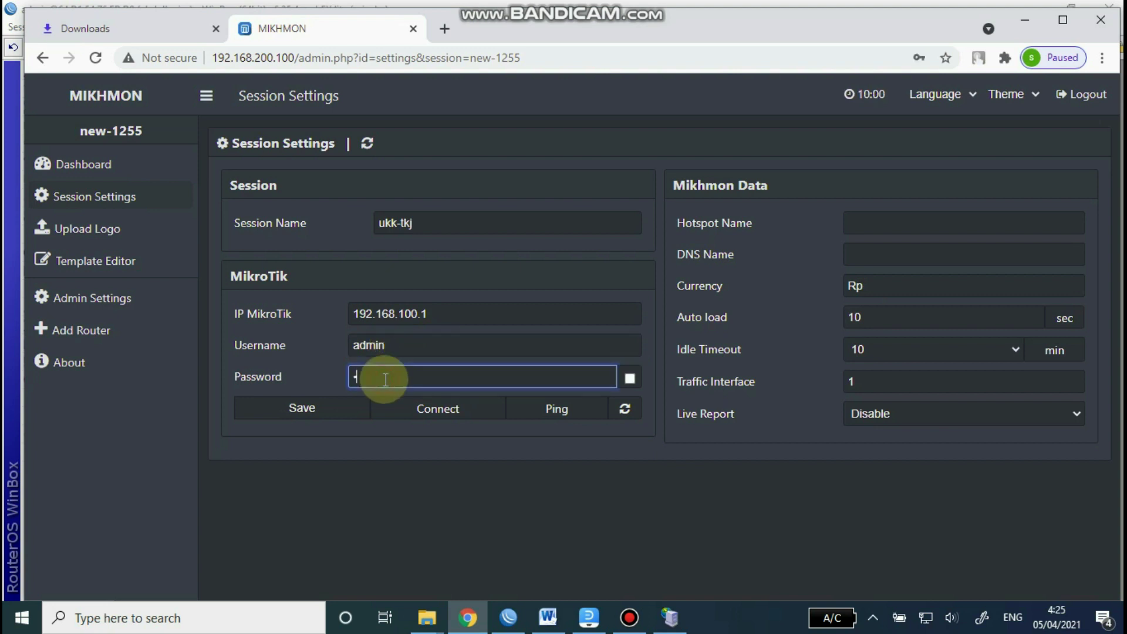
# Step: Fill in the hotspot name and the DNS name, then save the session settings
pyautogui.click(867, 222)
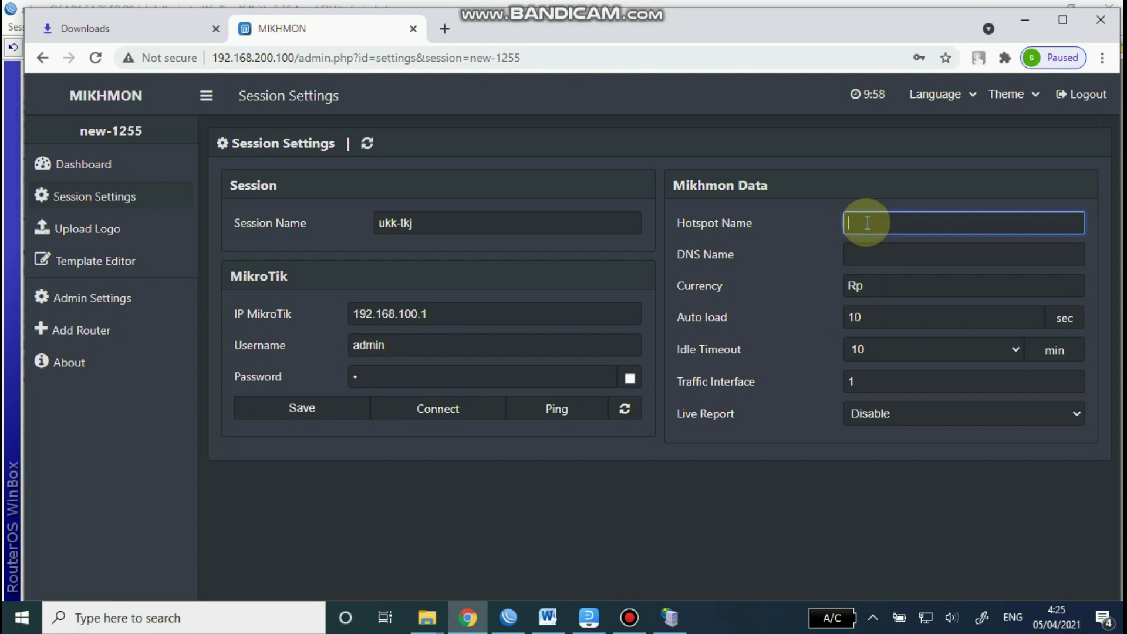
pyautogui.write('abdul')
pyautogui.write('karim@hotspot')
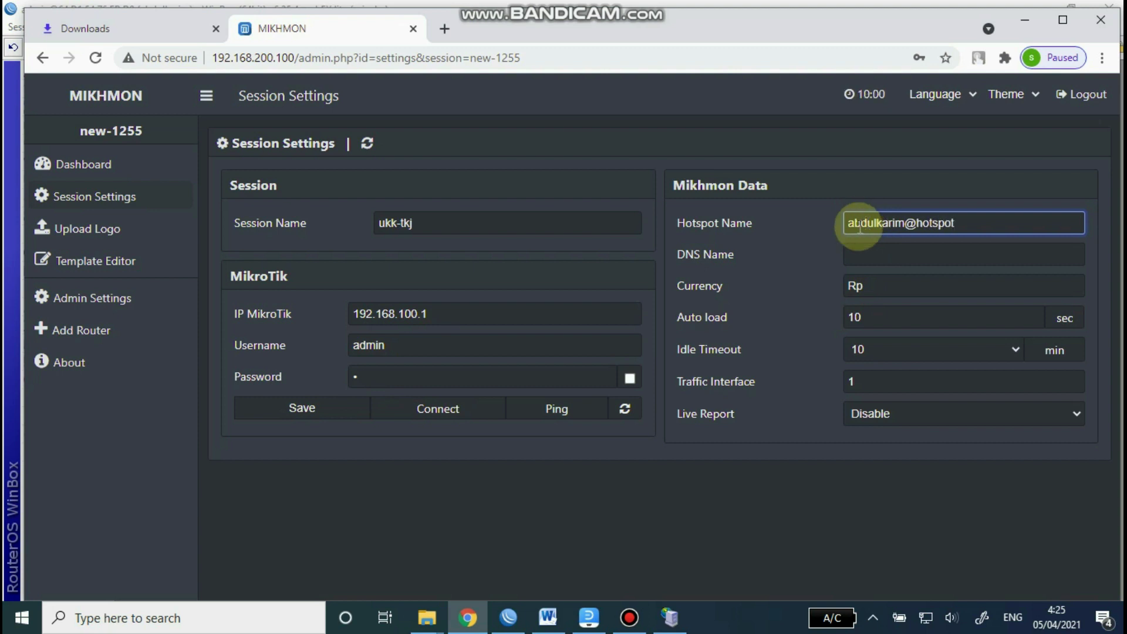
pyautogui.click(874, 253)
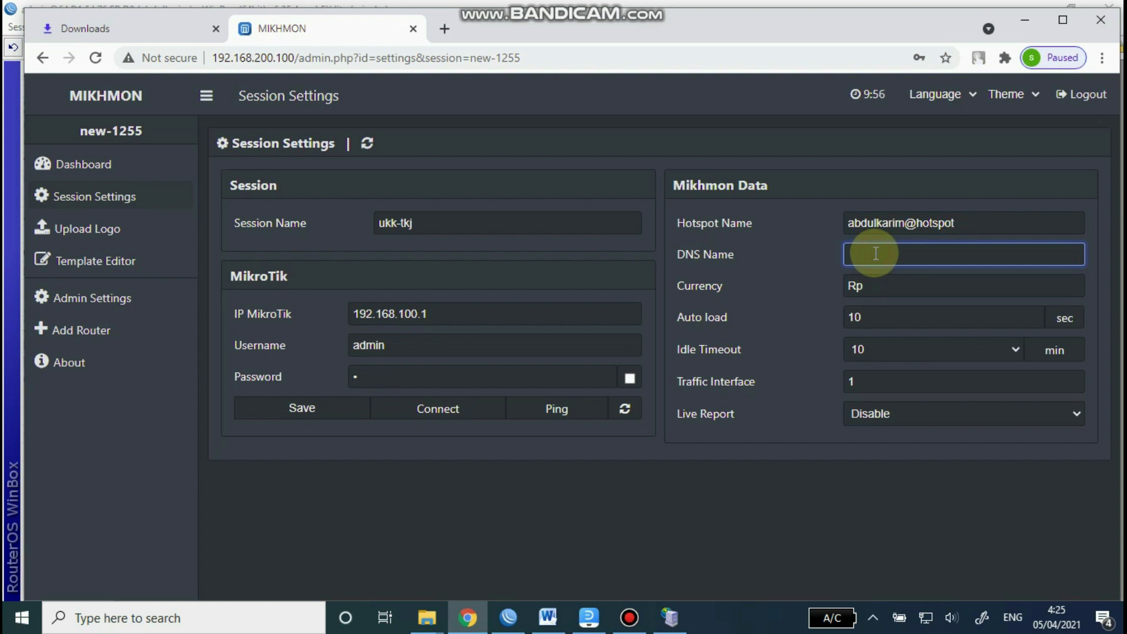
pyautogui.write('abdulkarim.net')
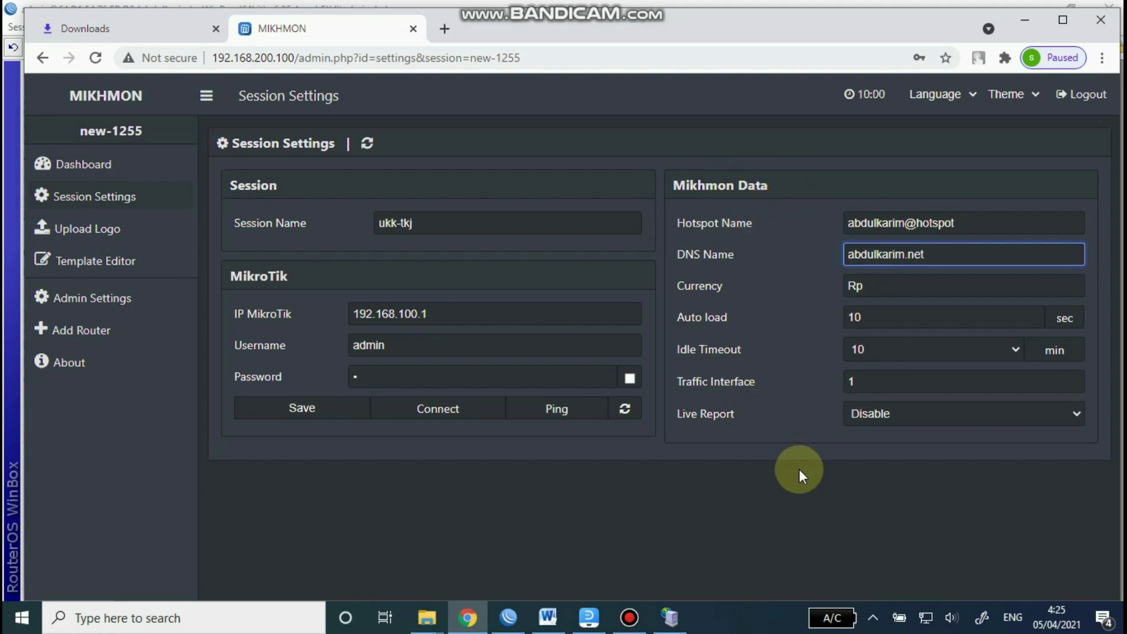
pyautogui.click(305, 408)
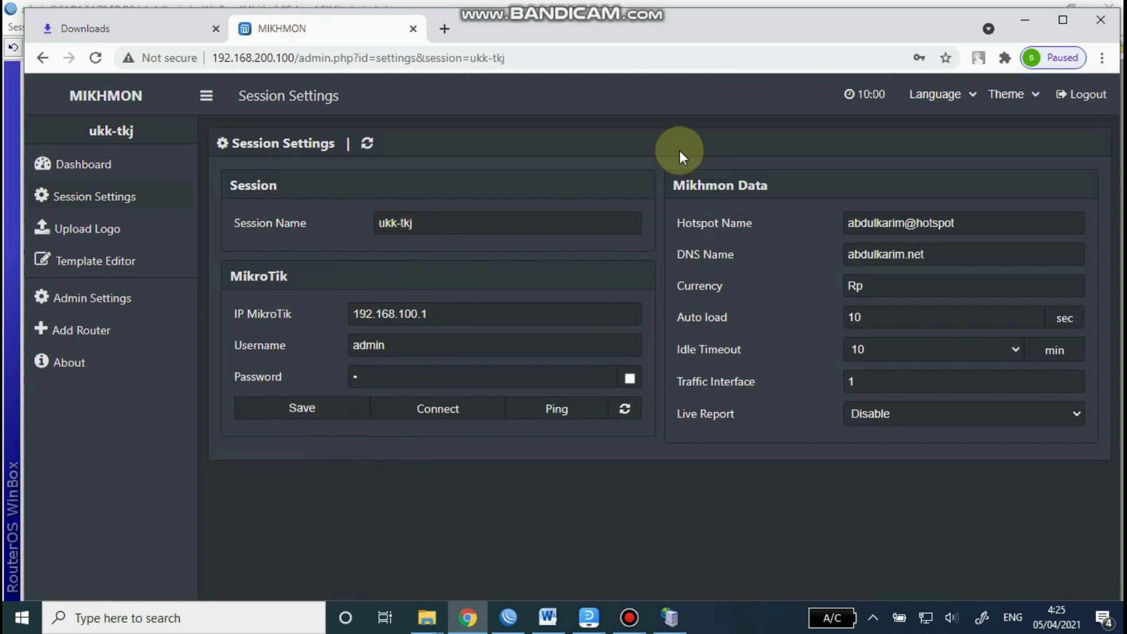
# Step: Connect Mikhmon to the hEX lite router and open Hotspot > User Profile > Add Profile
pyautogui.click(450, 414)
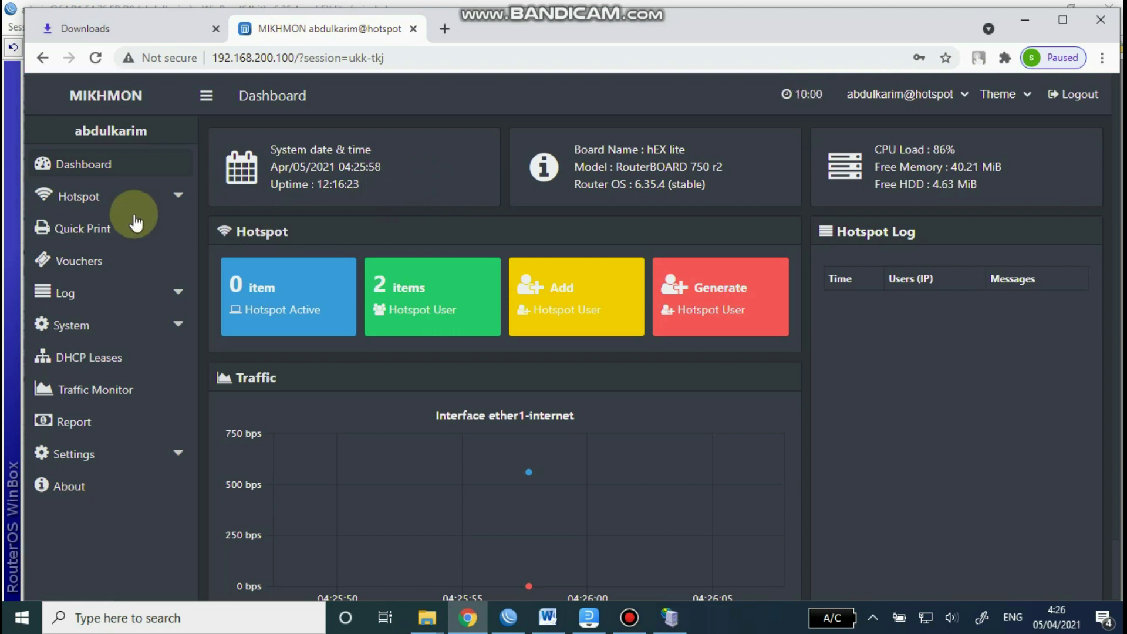
pyautogui.click(112, 200)
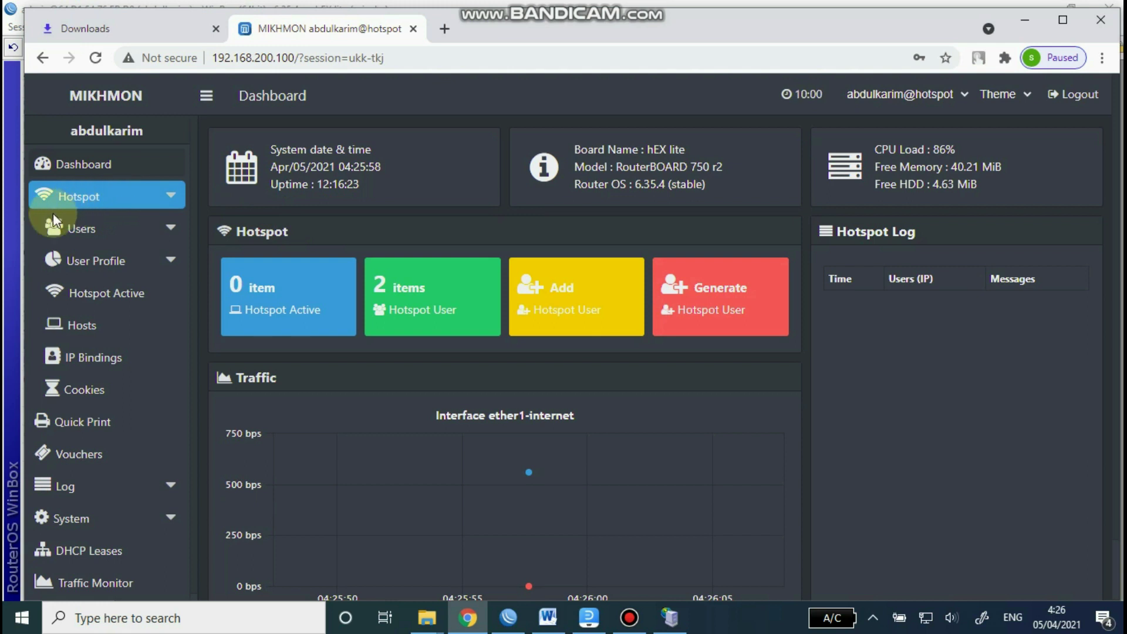
pyautogui.click(105, 272)
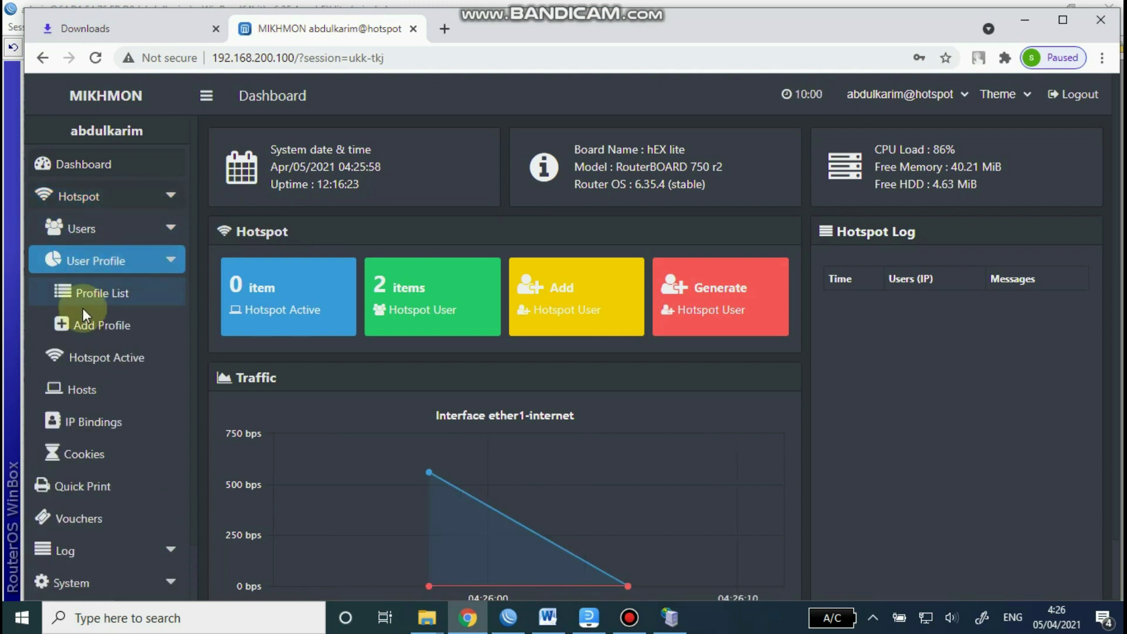
pyautogui.click(101, 332)
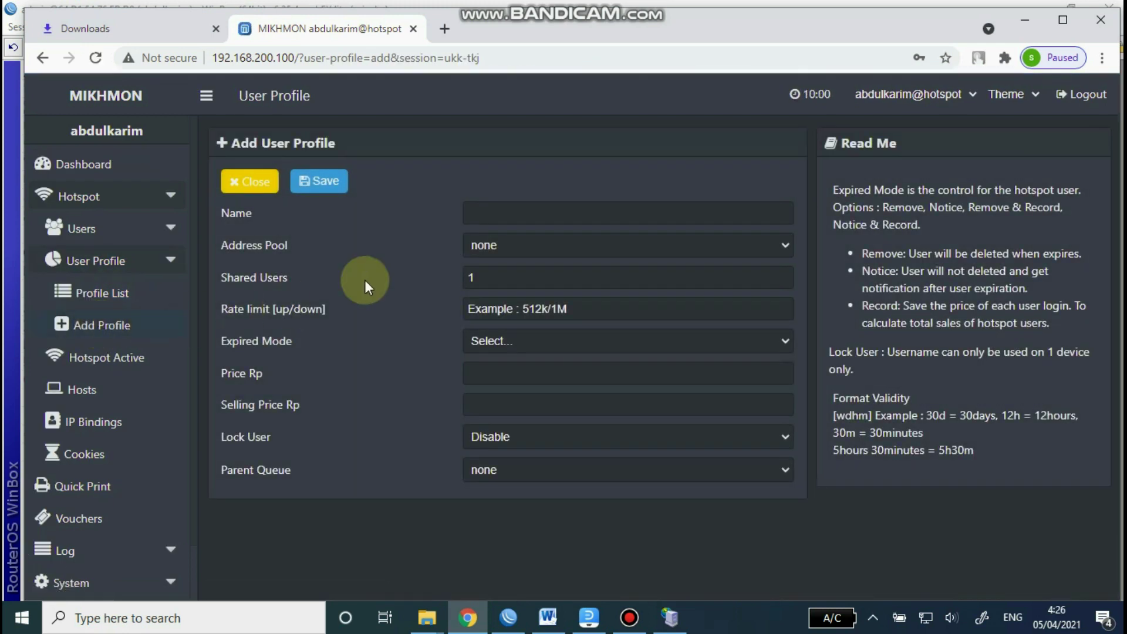
# Step: Name the new user profile 1jam, check the address pool list, then return to WinBox
pyautogui.click(464, 218)
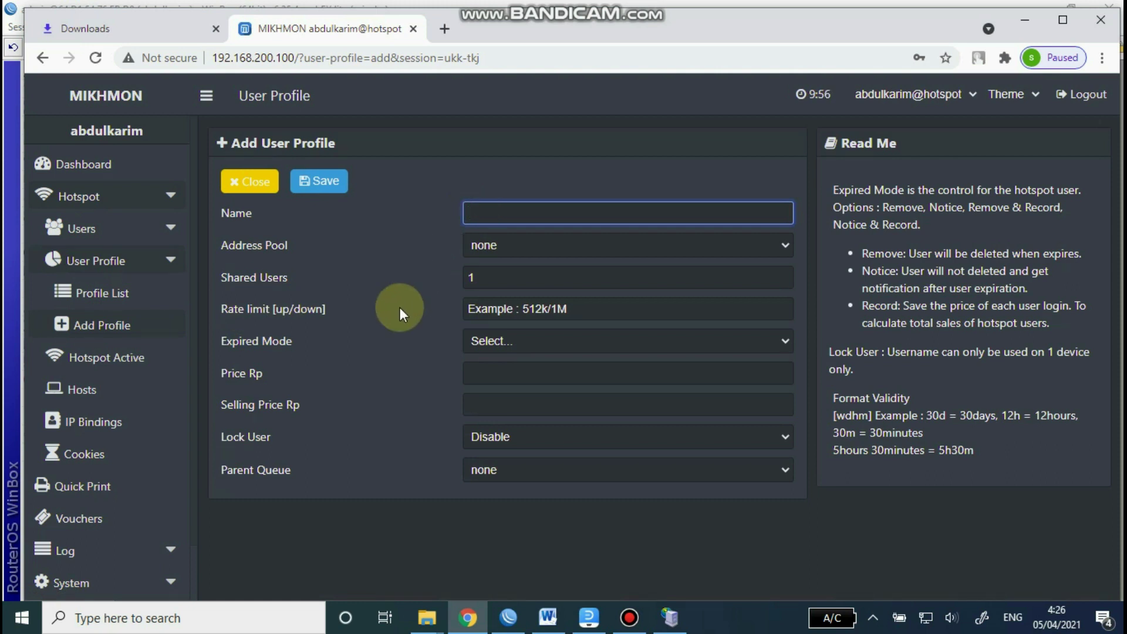
pyautogui.write('1jam')
pyautogui.click(788, 241)
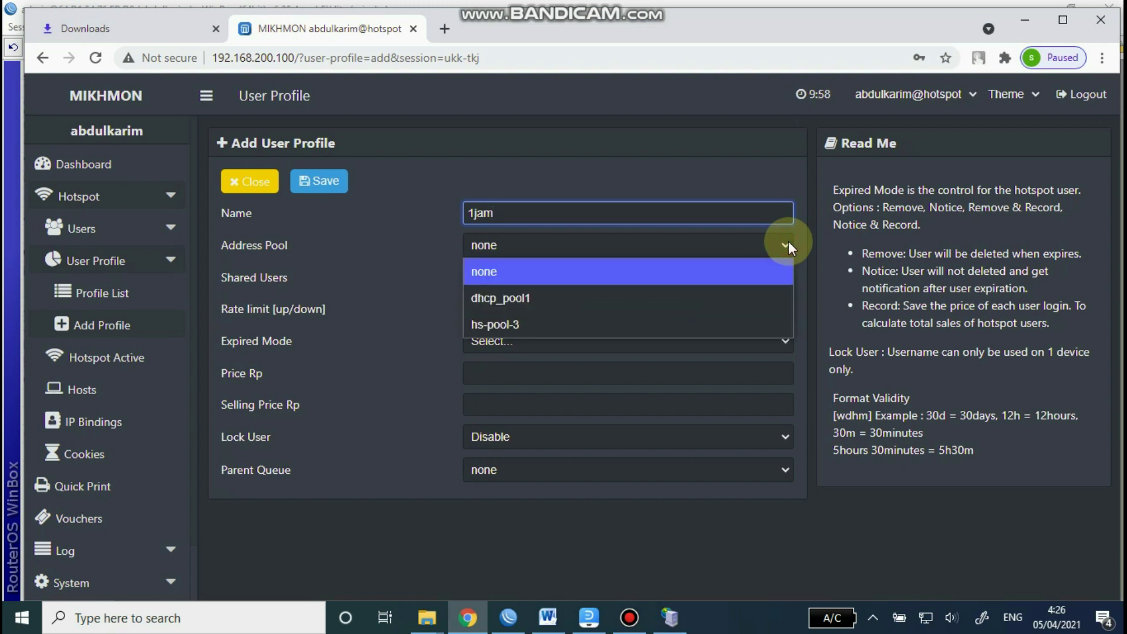
pyautogui.click(509, 617)
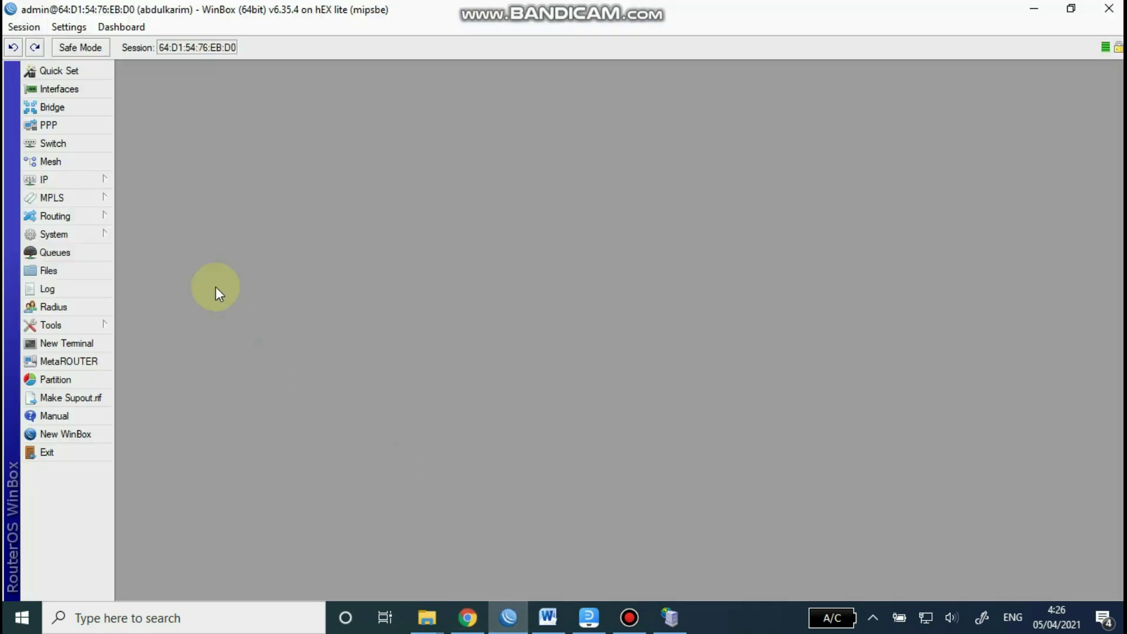
# Step: Check WinBox's Hotspot servers list for hotspot1's pool hs-pool-3, then go back to Mikhmon
pyautogui.click(61, 179)
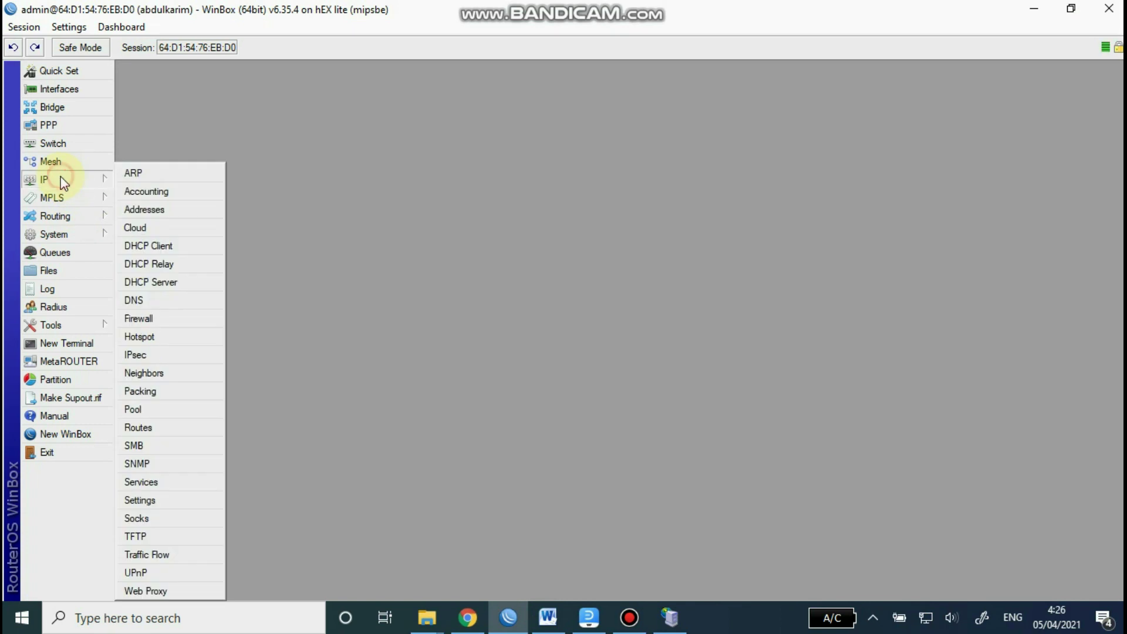
pyautogui.click(145, 337)
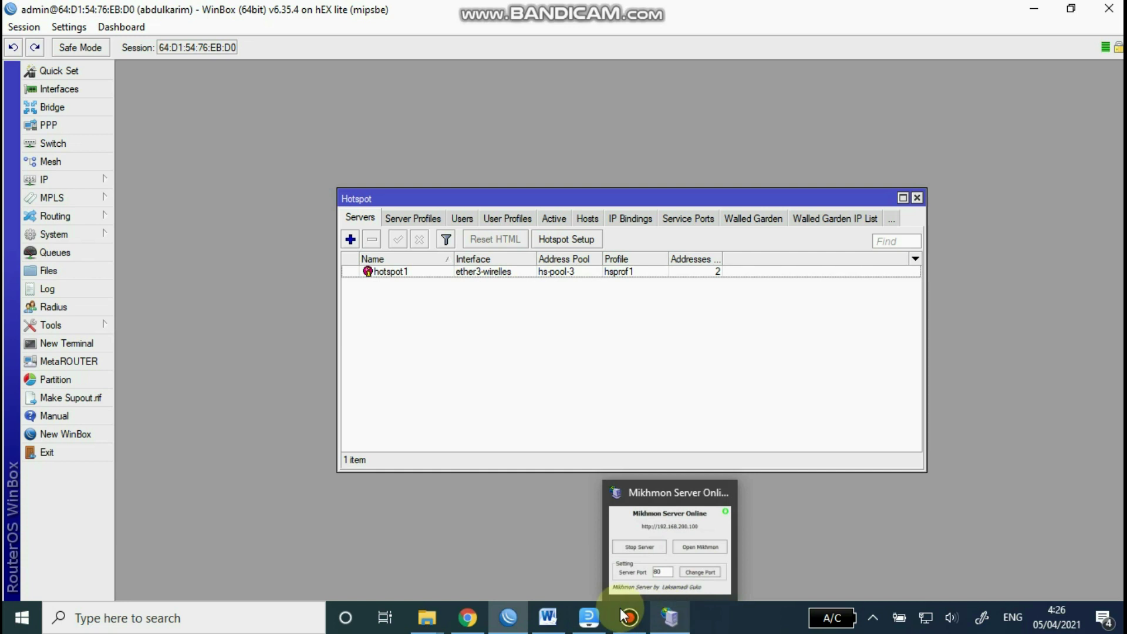
pyautogui.click(468, 618)
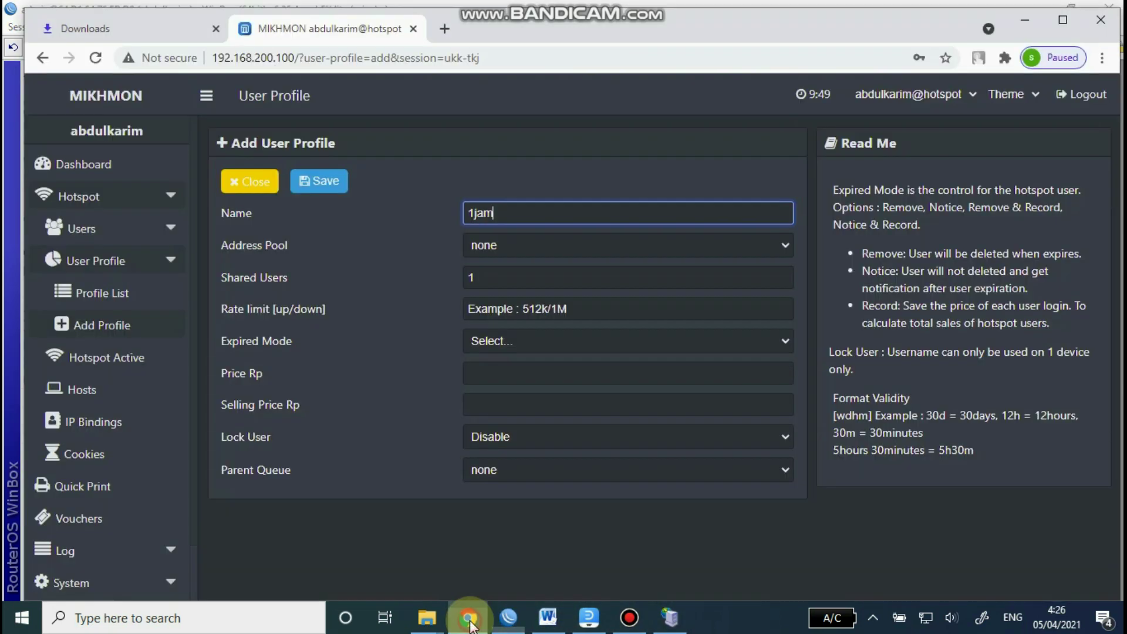
# Step: Give the 1jam profile address pool hs-pool-3, Remove expiry mode and 1h validity
pyautogui.click(500, 246)
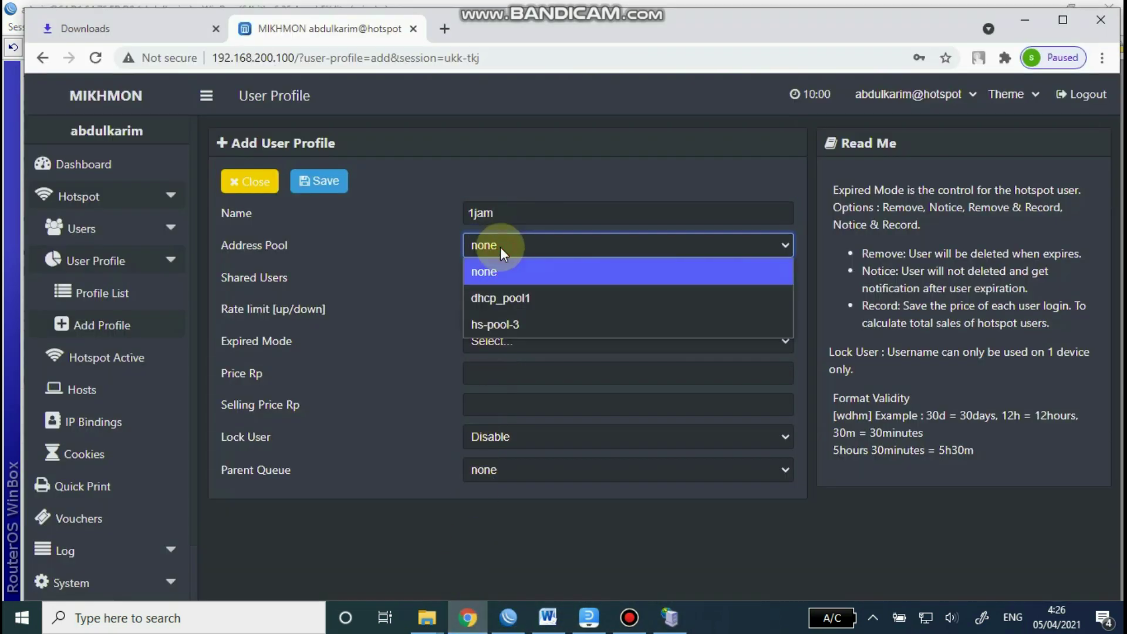
pyautogui.click(523, 326)
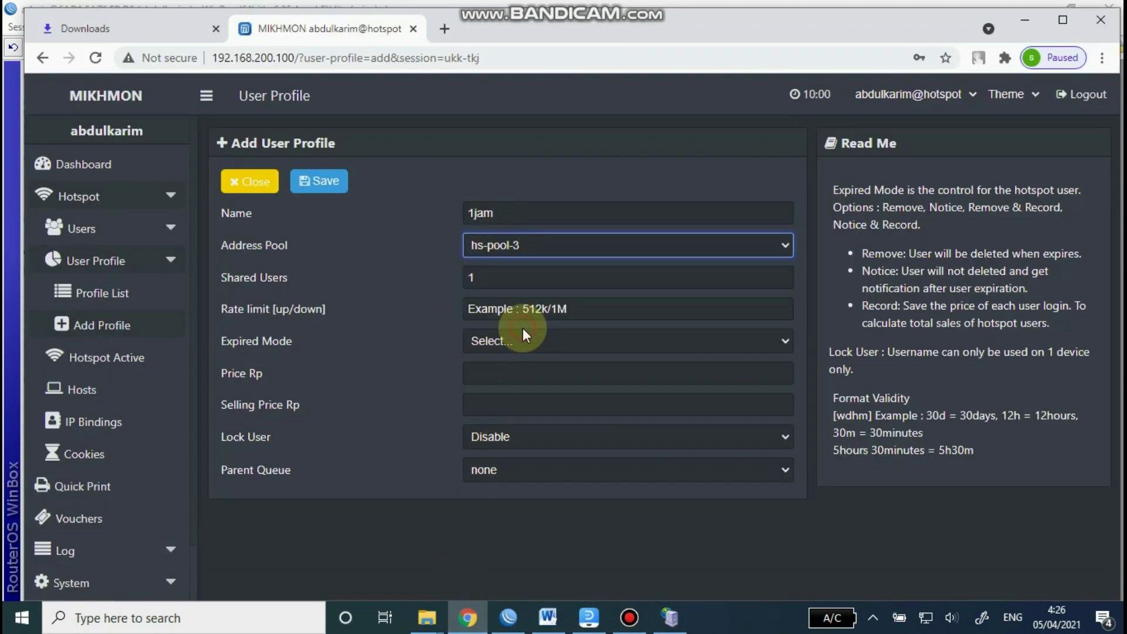
pyautogui.click(488, 282)
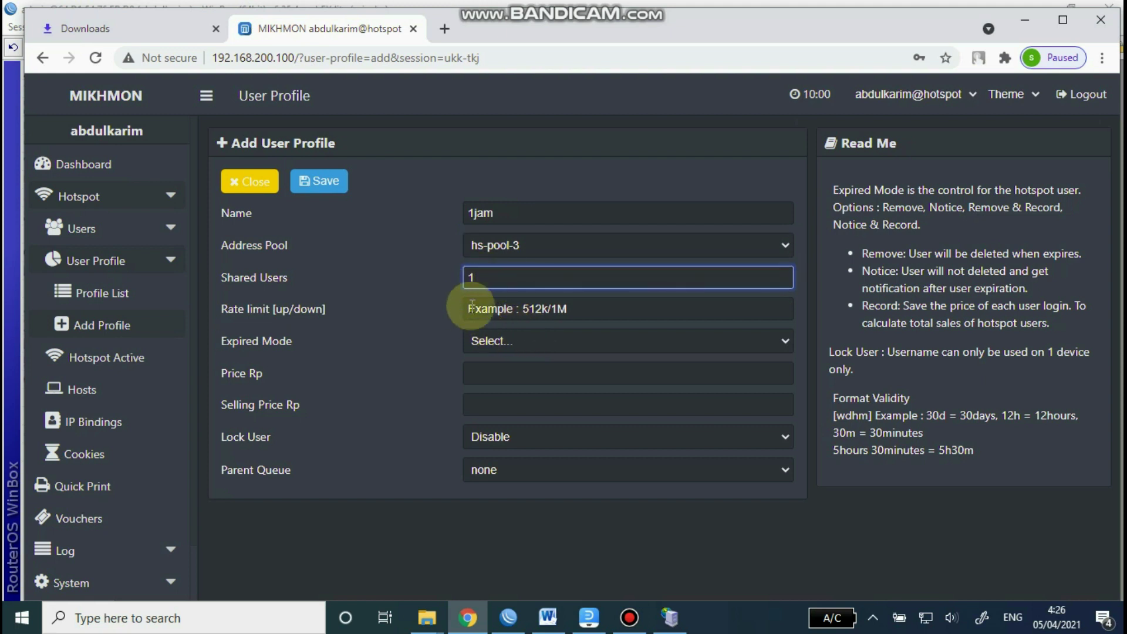
pyautogui.click(582, 308)
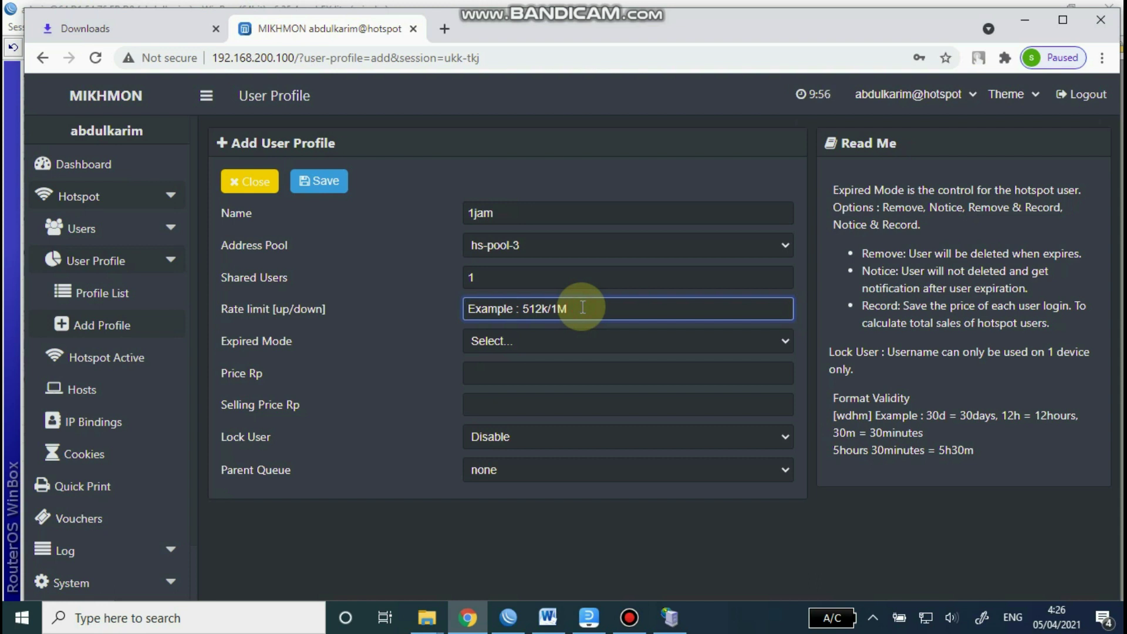
pyautogui.click(545, 339)
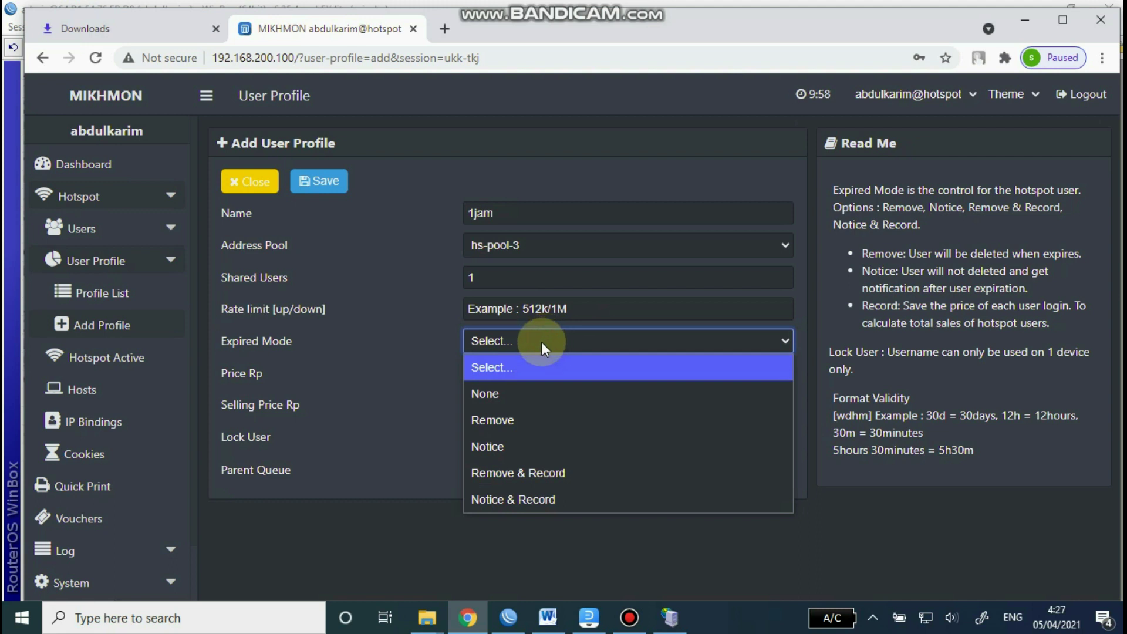
pyautogui.click(511, 418)
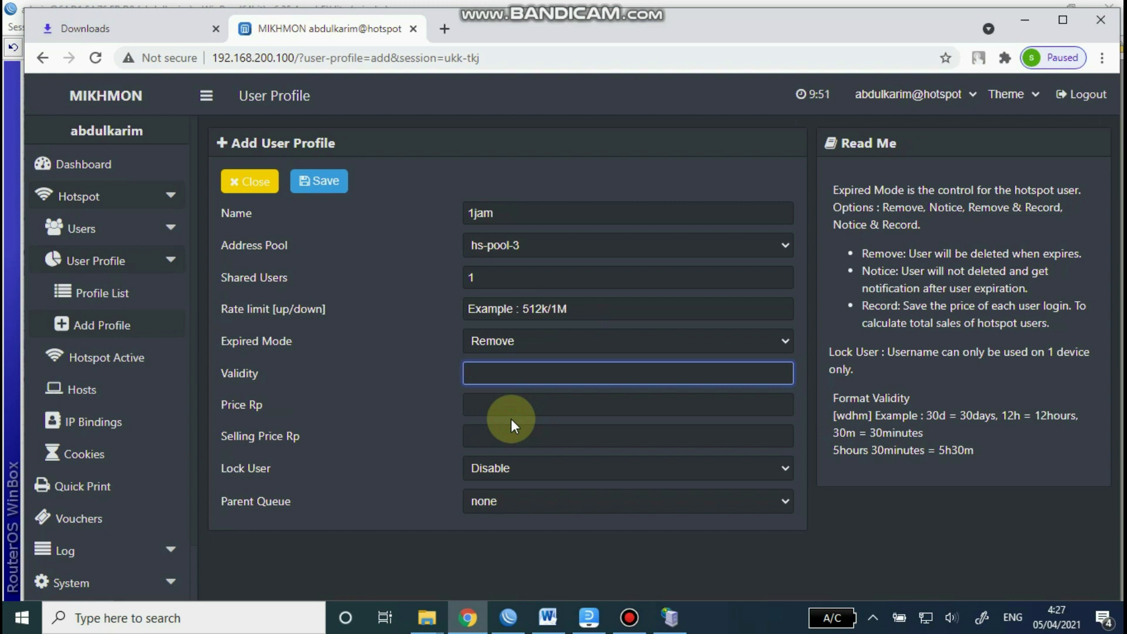
pyautogui.write('1h')
# Step: Keep lock user disabled and parent queue none, save the profile, and return to the Dashboard
pyautogui.click(510, 409)
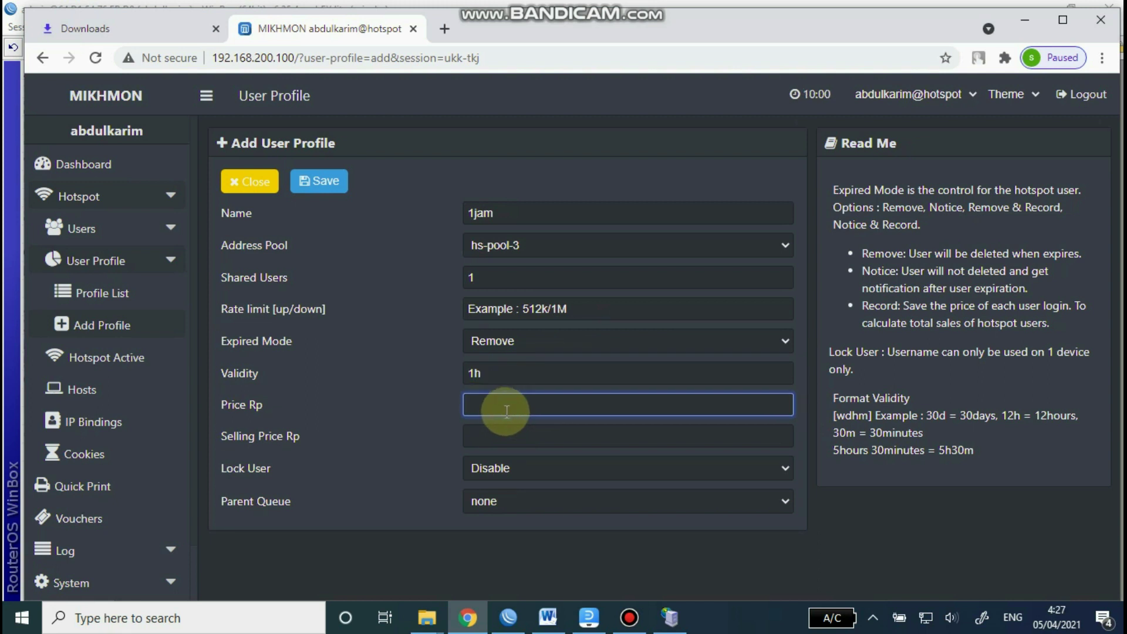
pyautogui.click(506, 446)
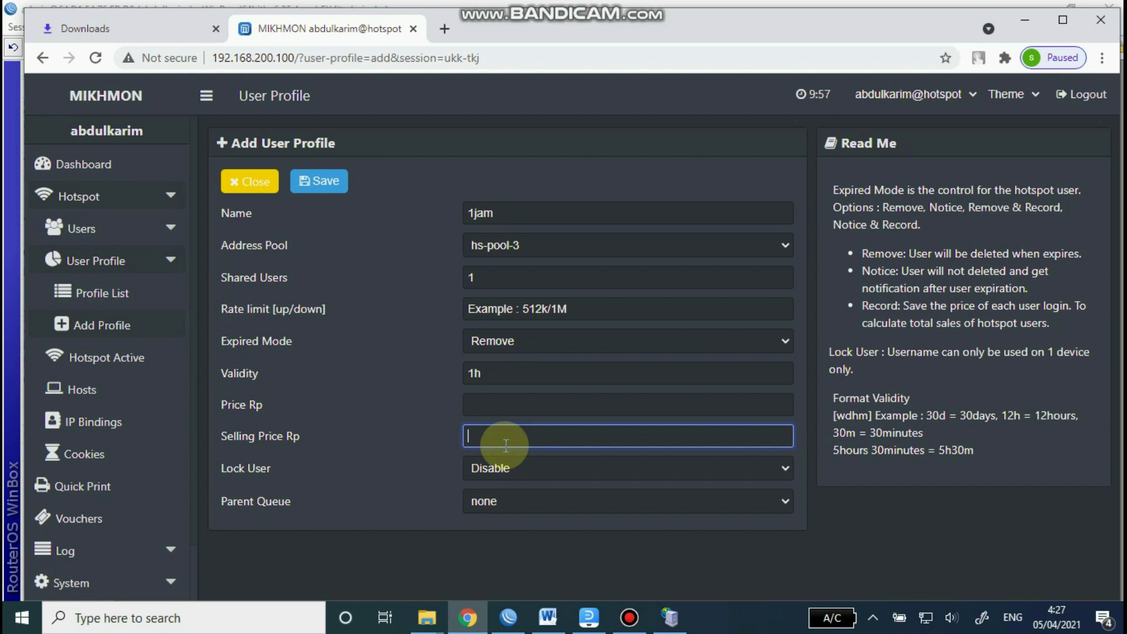
pyautogui.click(515, 471)
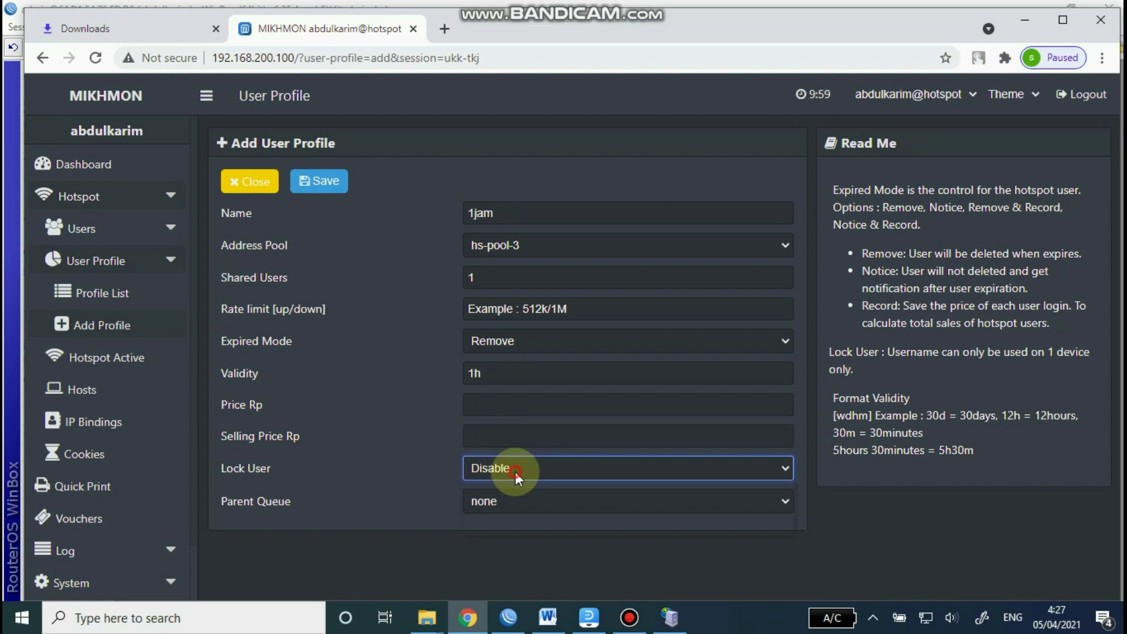
pyautogui.click(515, 471)
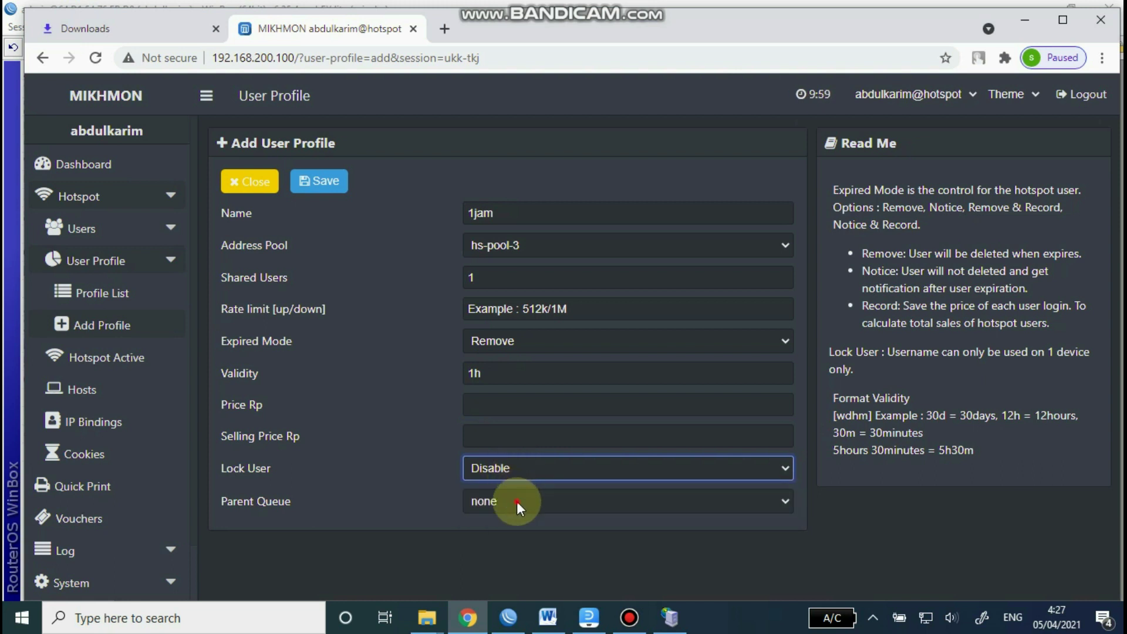
pyautogui.click(517, 502)
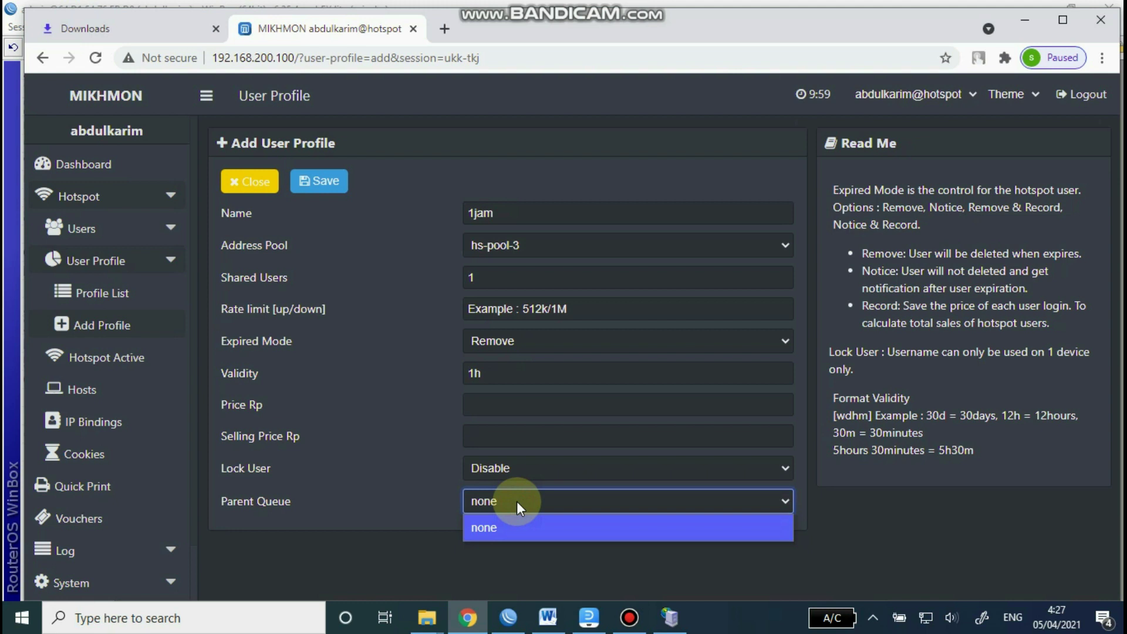
pyautogui.click(512, 174)
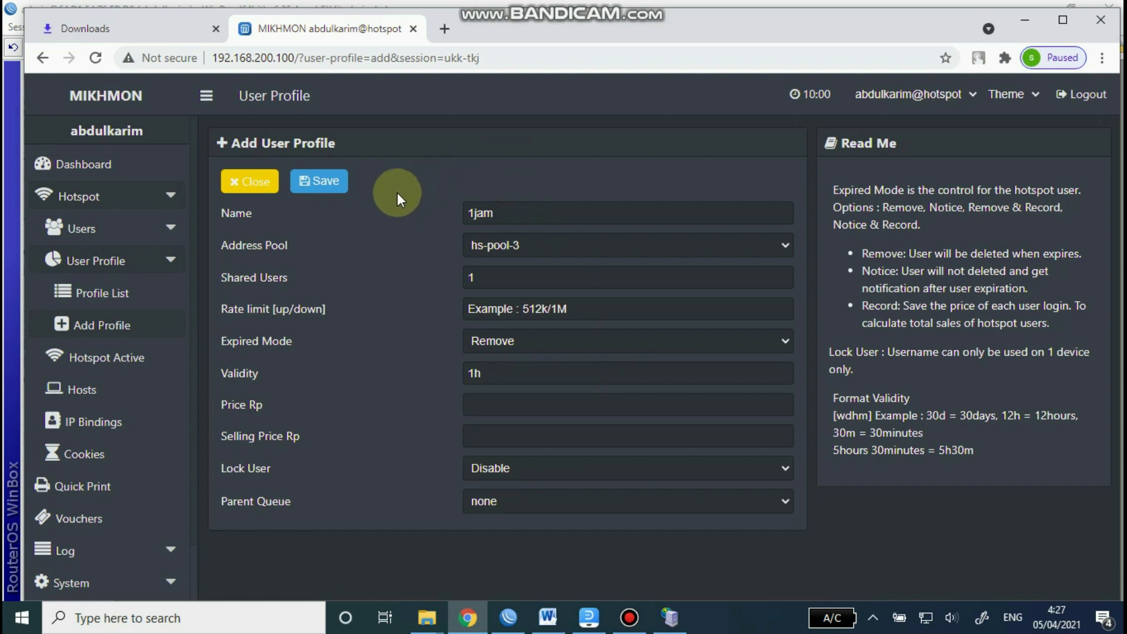
pyautogui.click(328, 182)
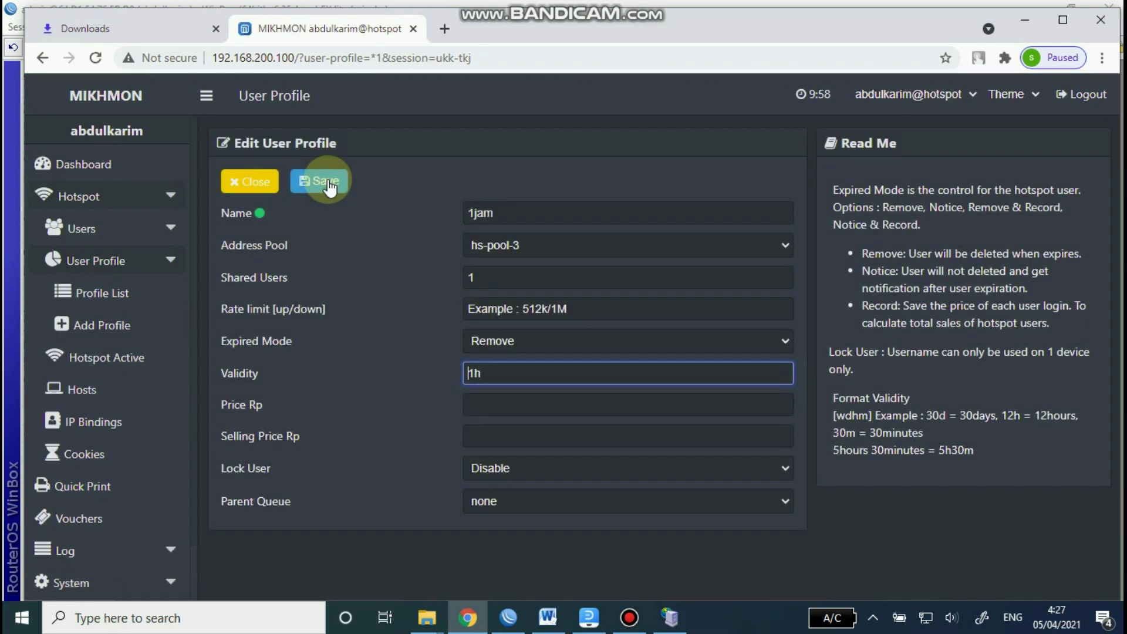
pyautogui.click(89, 166)
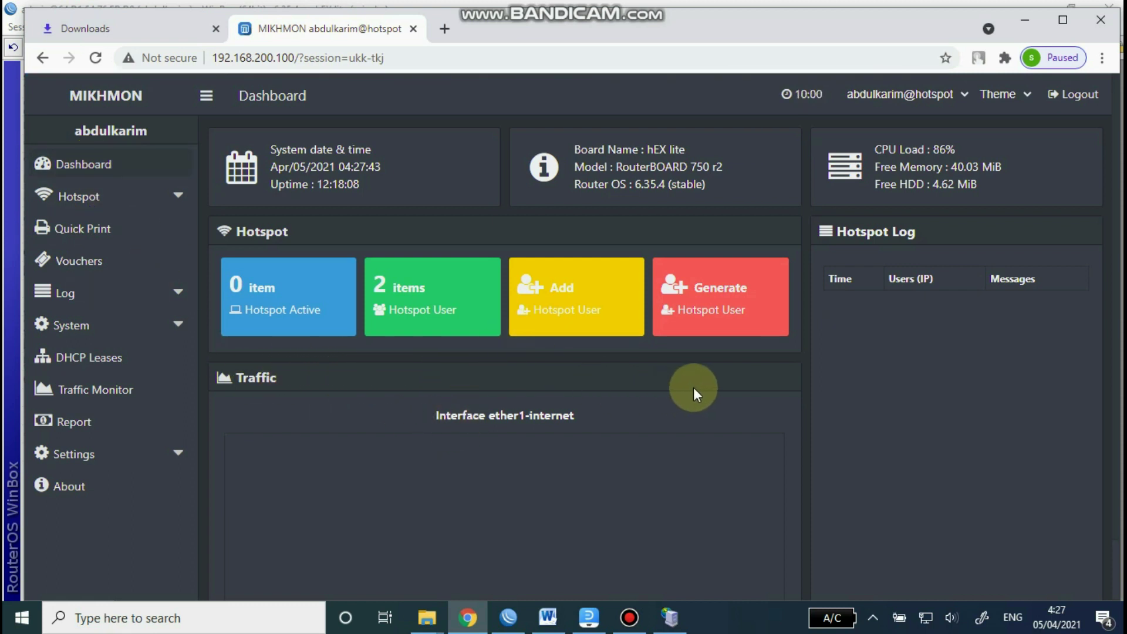
# Step: Open the Generate Hotspot User form and keep the Random abcd character set
pyautogui.click(722, 297)
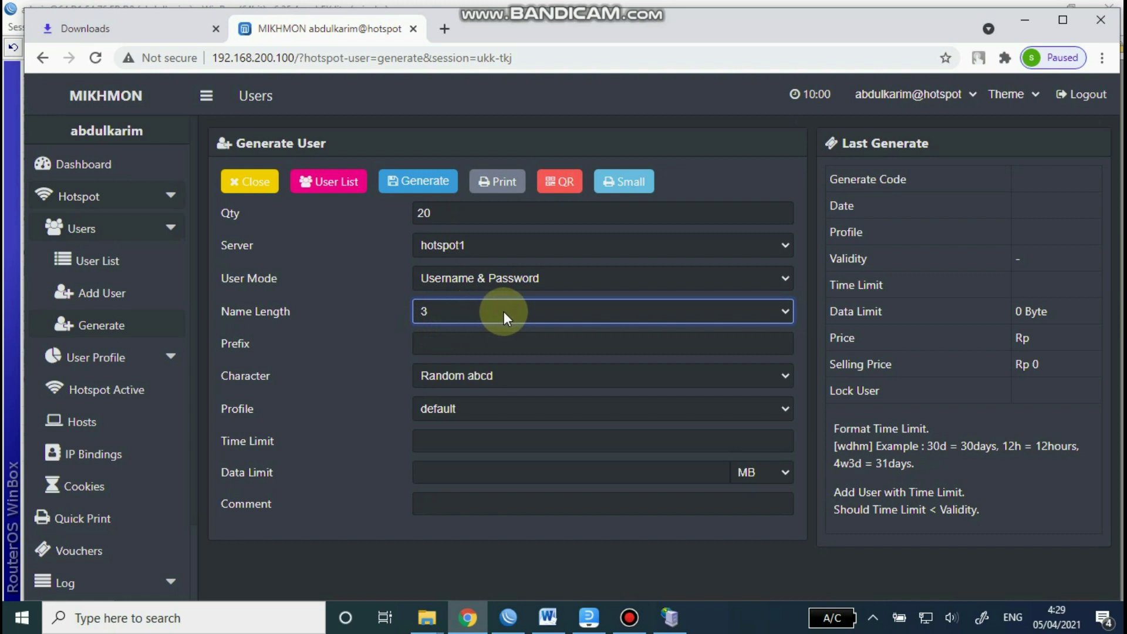
pyautogui.click(461, 342)
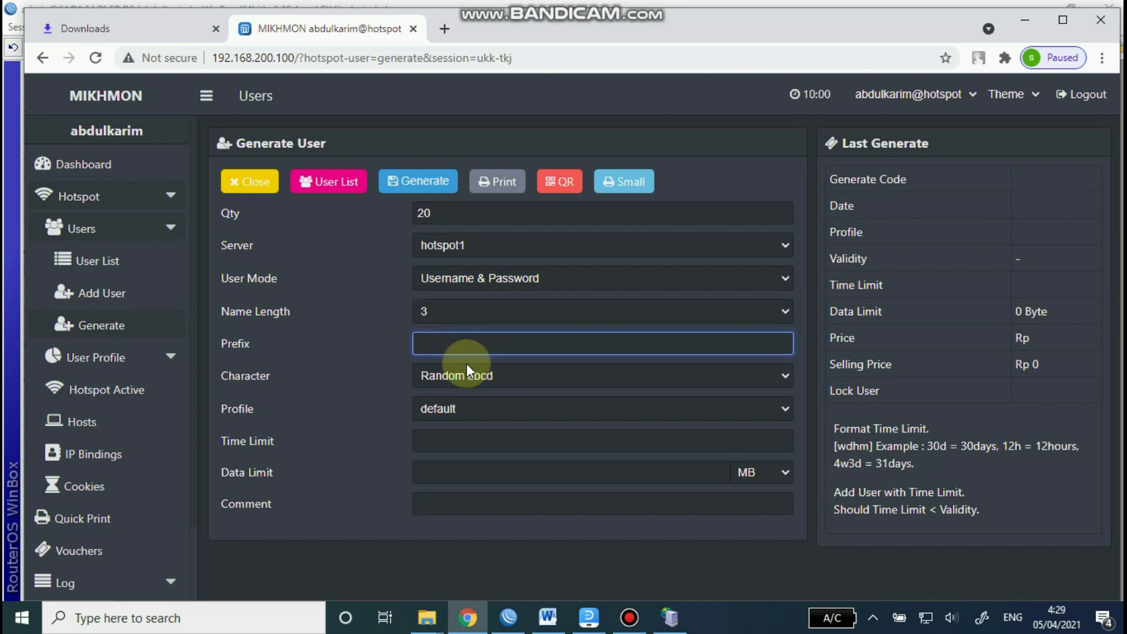
pyautogui.click(786, 376)
pyautogui.click(787, 375)
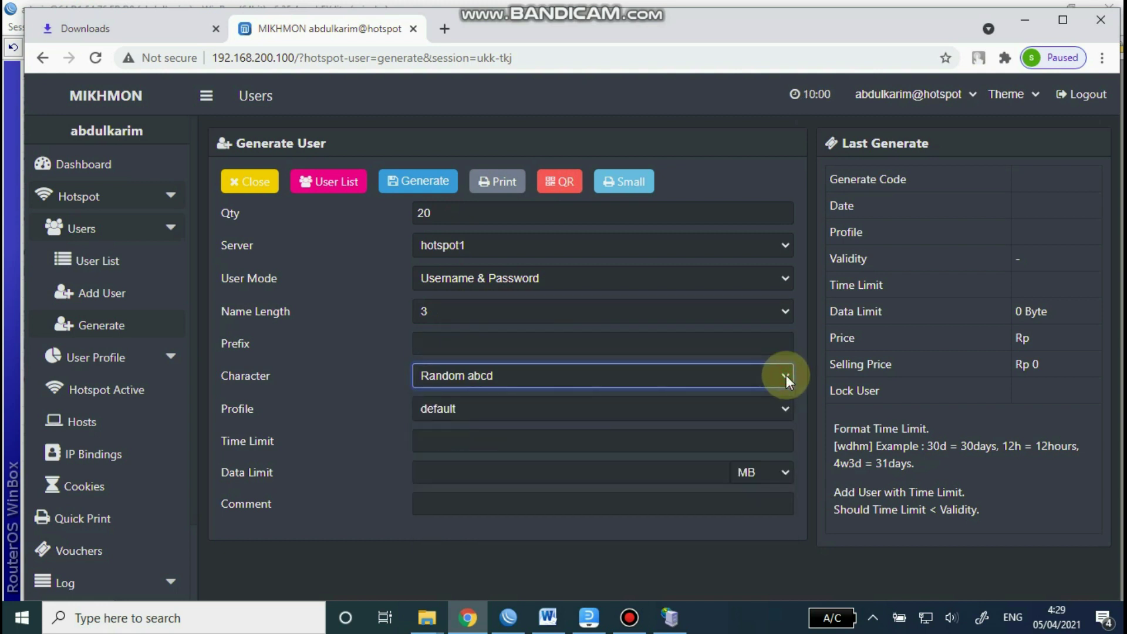
pyautogui.click(779, 375)
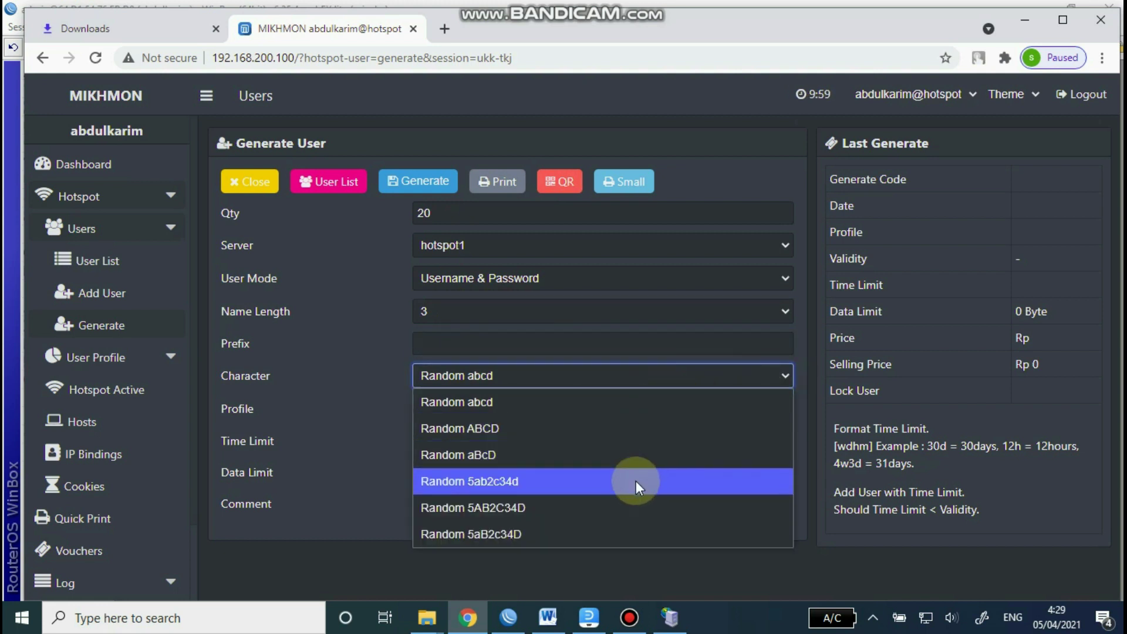
pyautogui.click(782, 374)
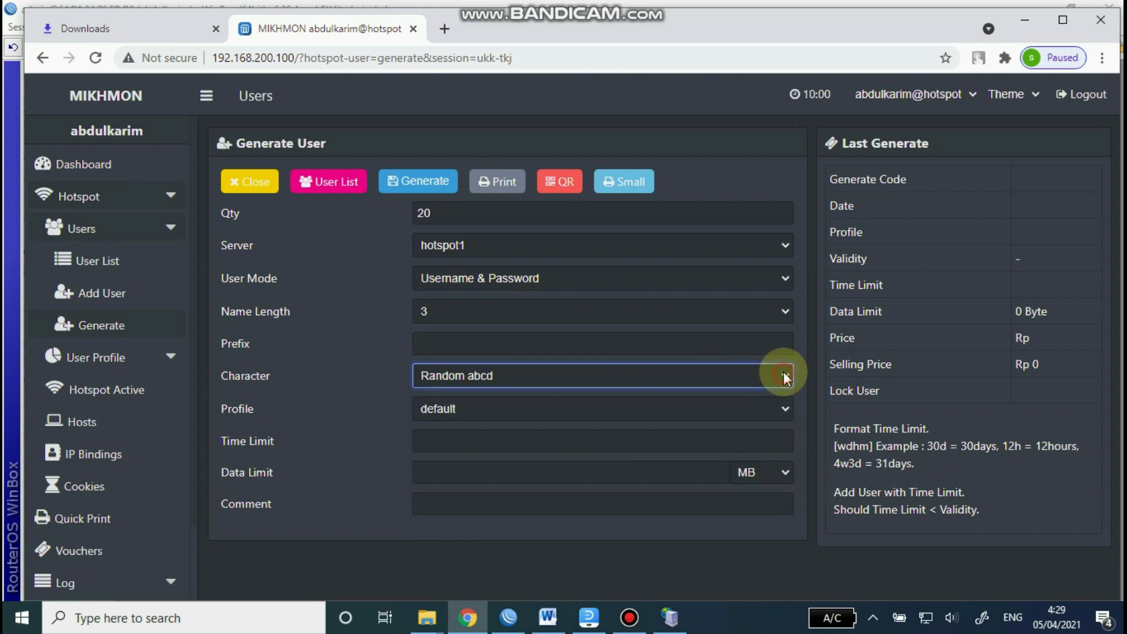
# Step: Choose profile 1jam, enter comment 1jam, and generate the 20 vouchers
pyautogui.click(785, 408)
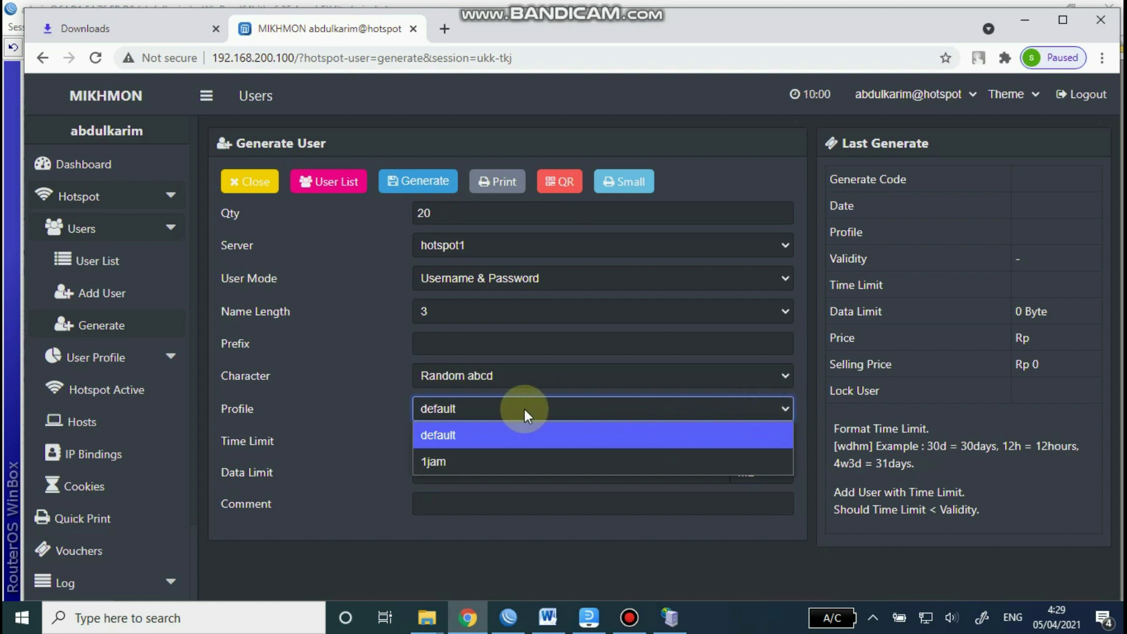
pyautogui.click(452, 460)
pyautogui.click(467, 440)
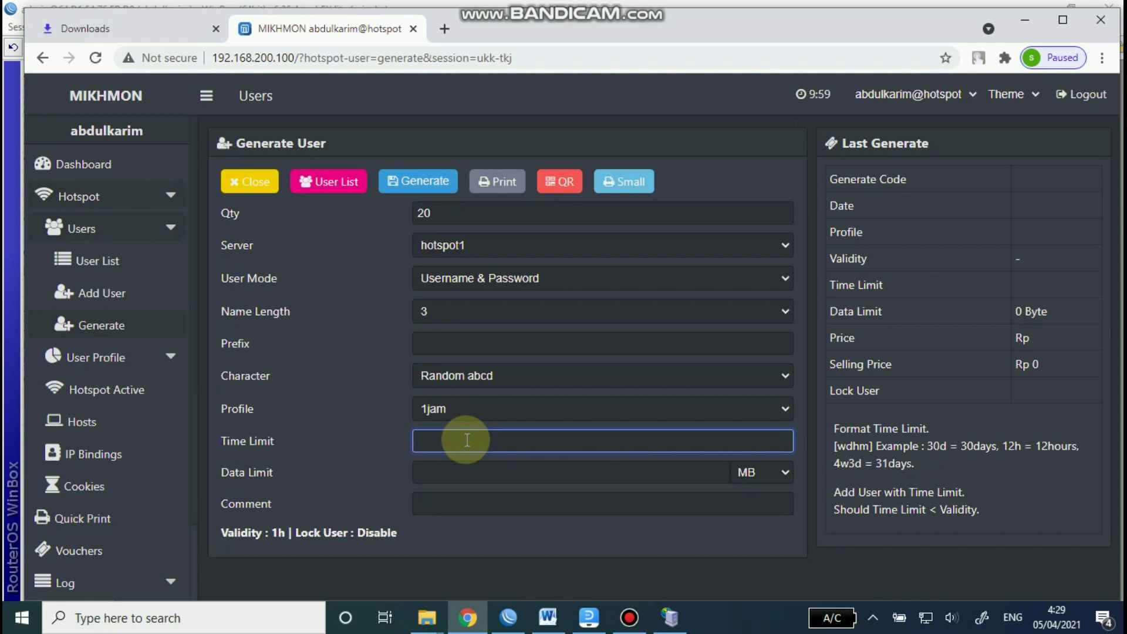
pyautogui.click(467, 475)
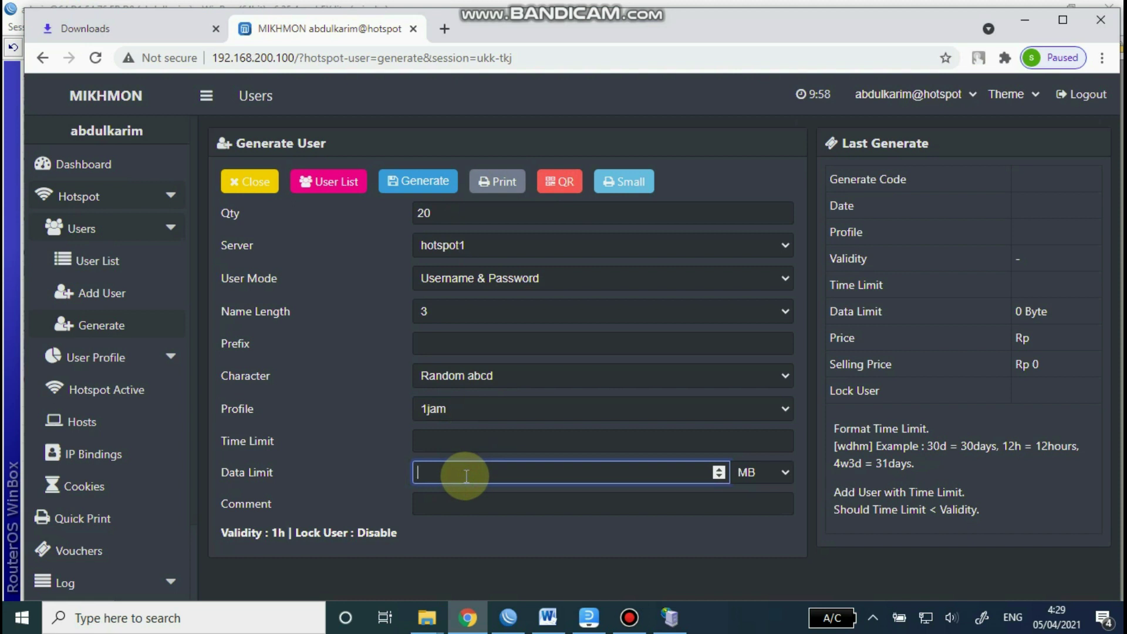
pyautogui.click(457, 505)
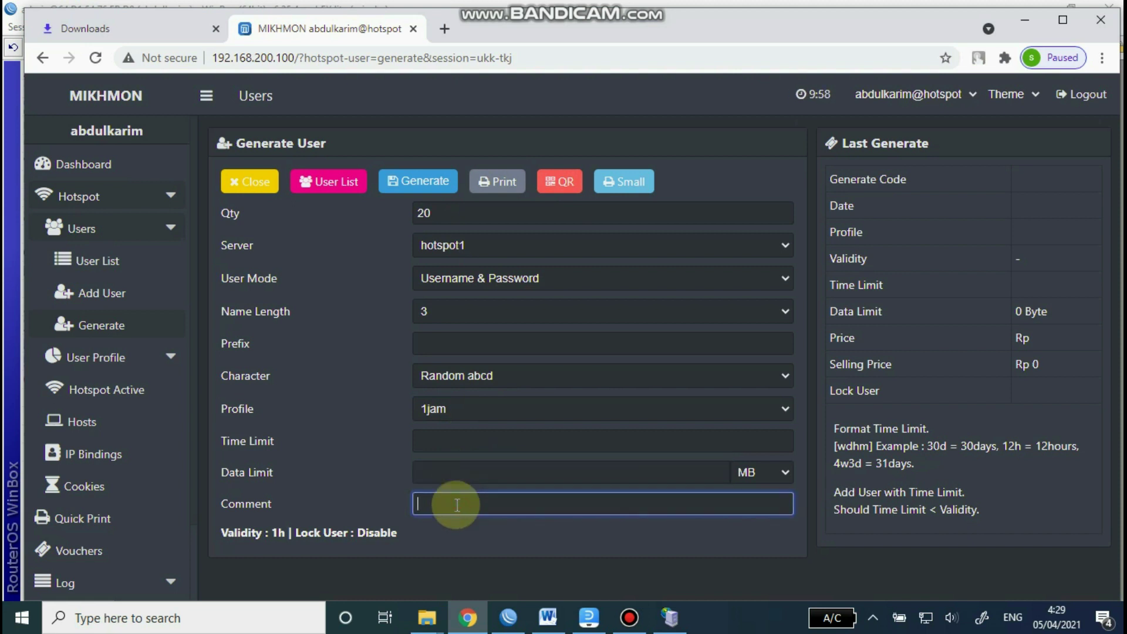
pyautogui.write('jam')
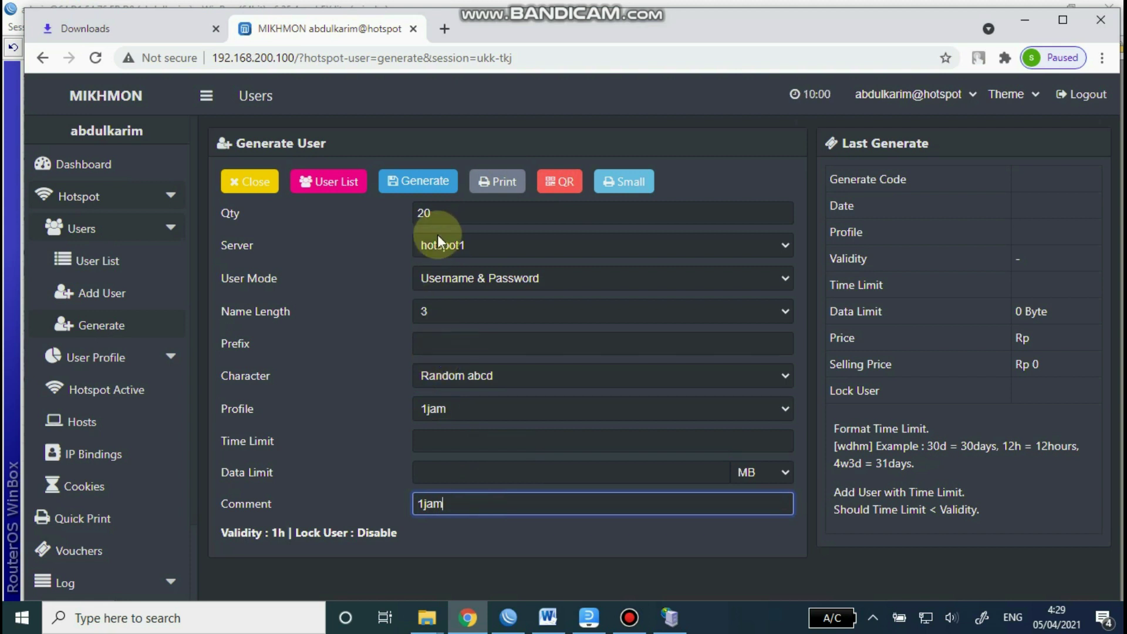
pyautogui.click(414, 183)
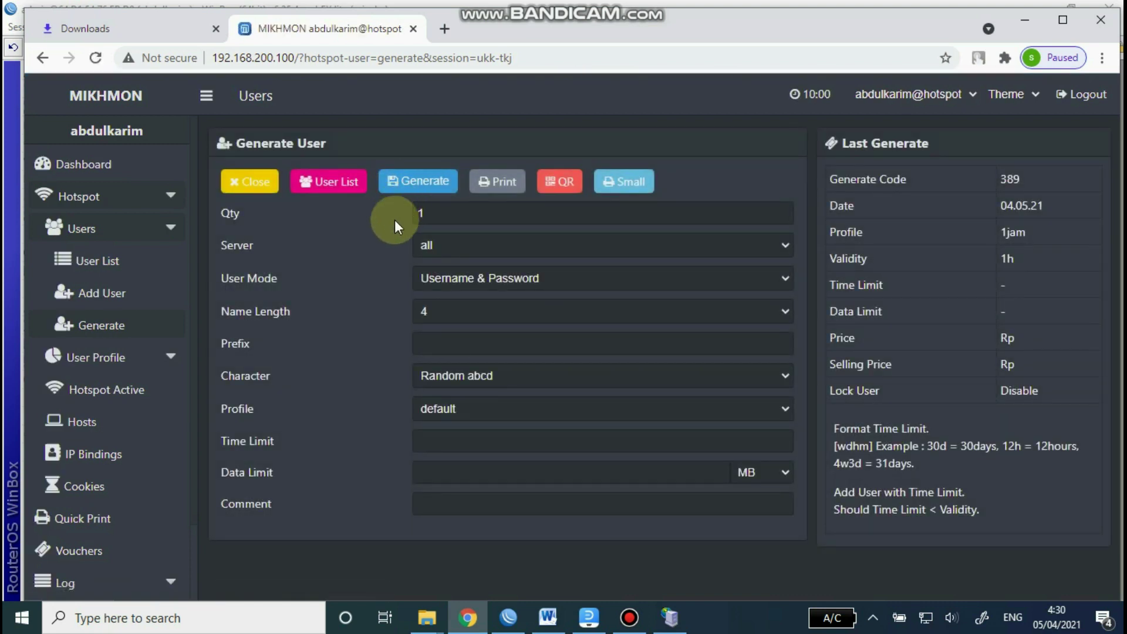
# Step: Print the generated vouchers with the destination set to Save as PDF
pyautogui.click(505, 183)
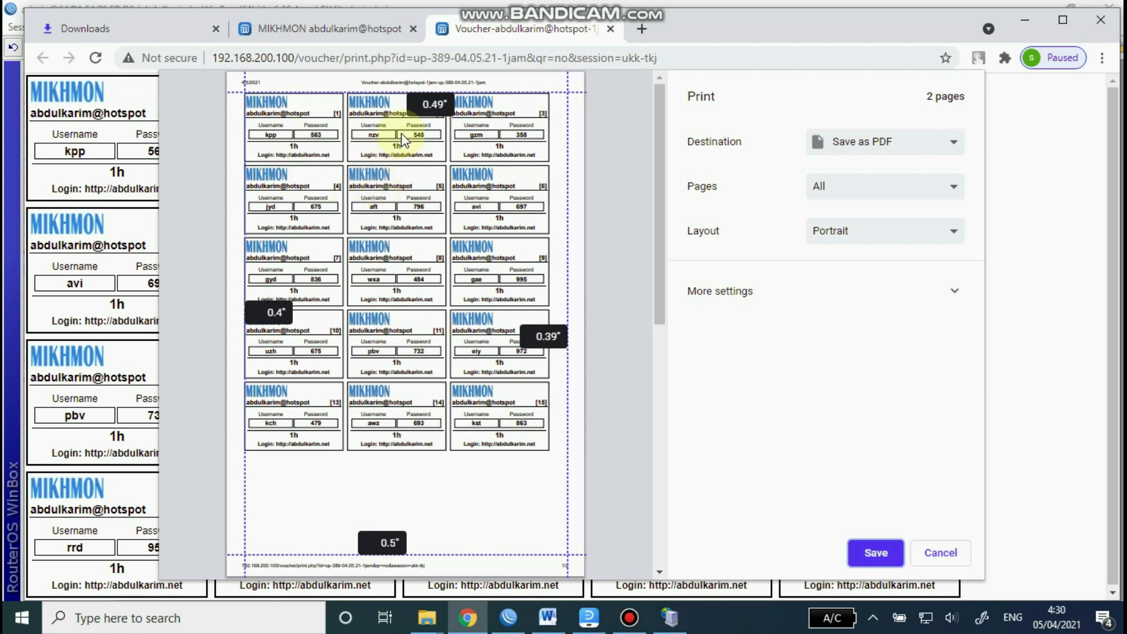
pyautogui.click(954, 143)
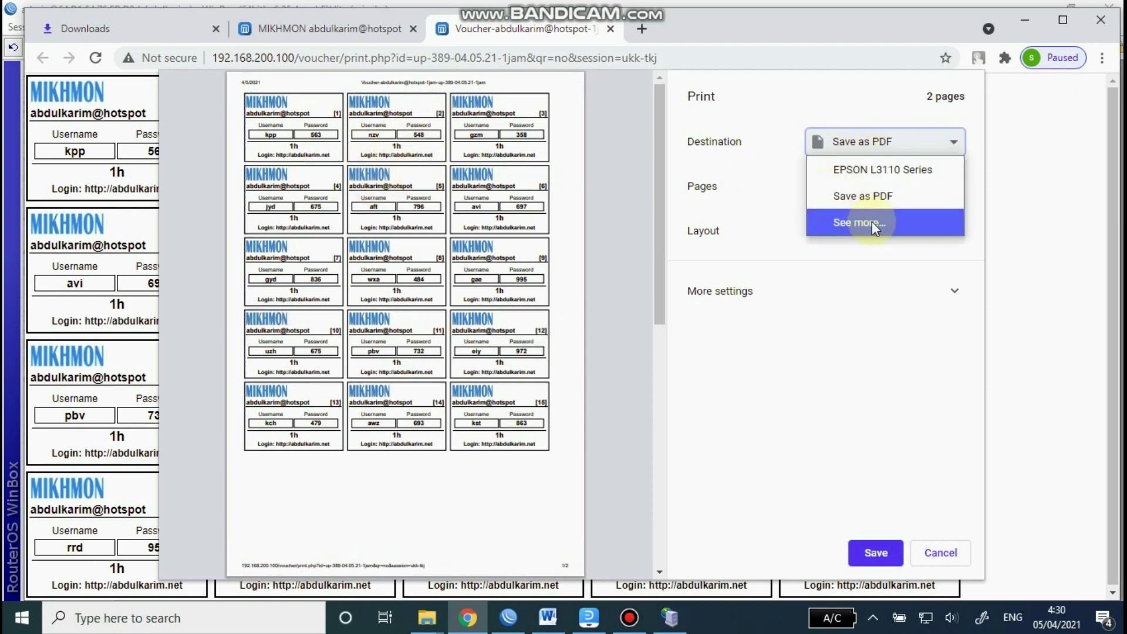
pyautogui.click(878, 195)
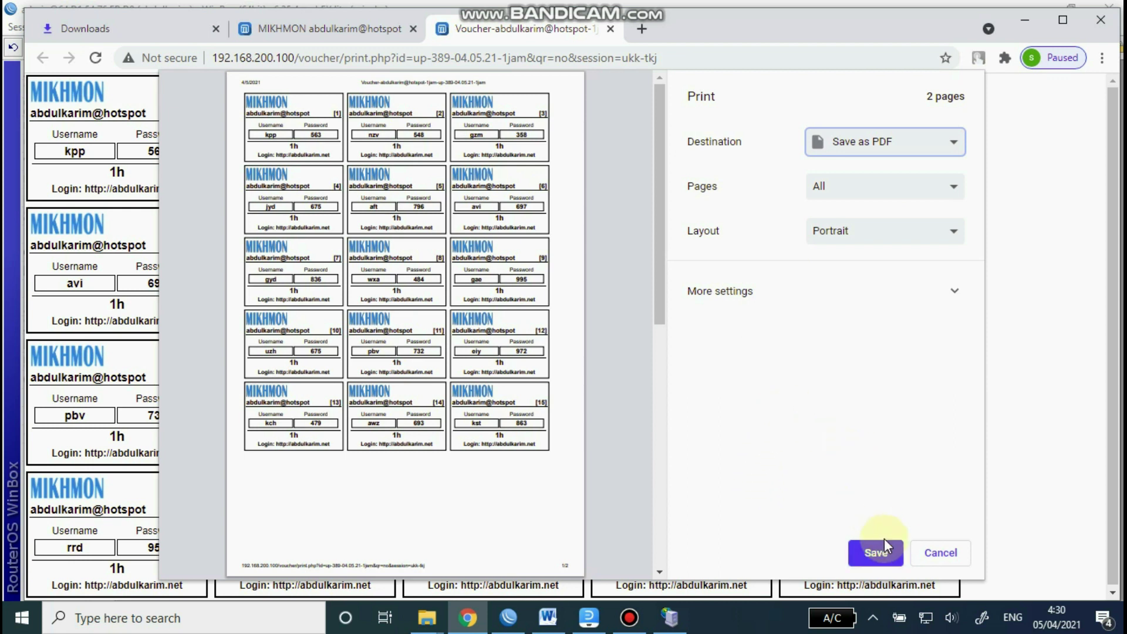
pyautogui.click(879, 553)
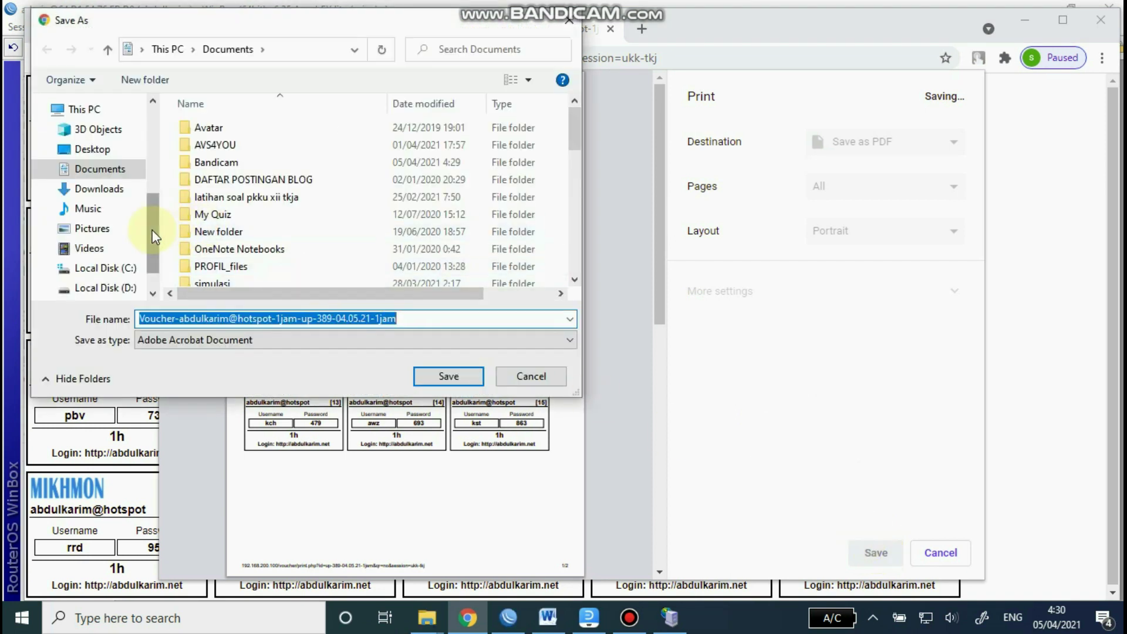
# Step: Save the voucher PDF to the Desktop under a new 'voucher' file name
pyautogui.moveTo(151, 226); pyautogui.dragTo(153, 209)
pyautogui.click(108, 196)
pyautogui.click(419, 318)
pyautogui.moveTo(420, 318); pyautogui.dragTo(99, 329)
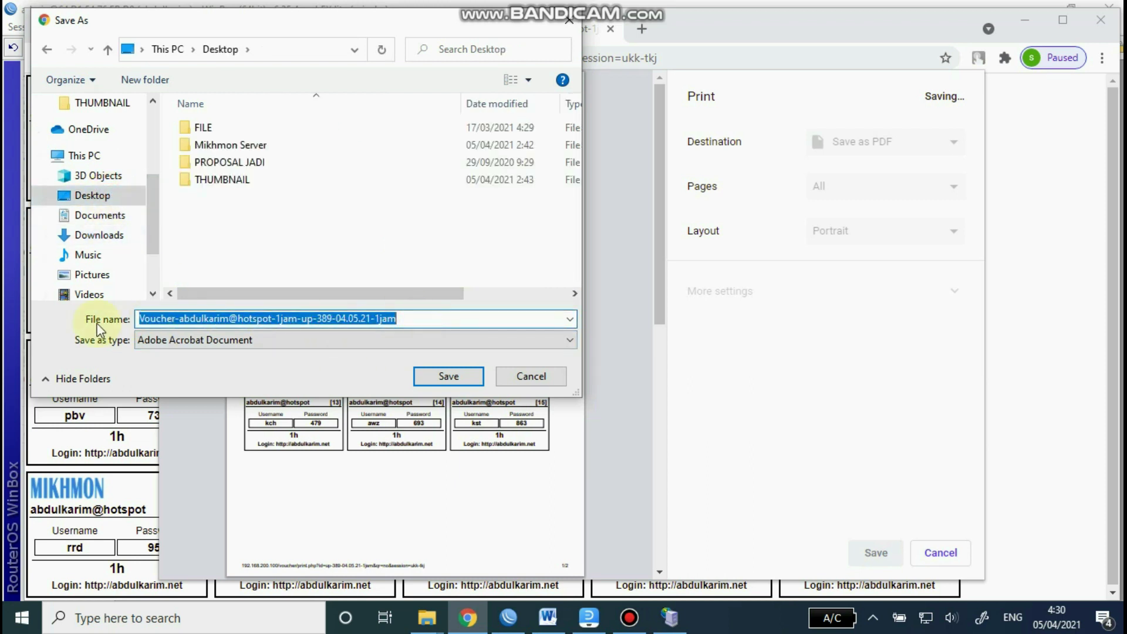
pyautogui.write('voucher ab')
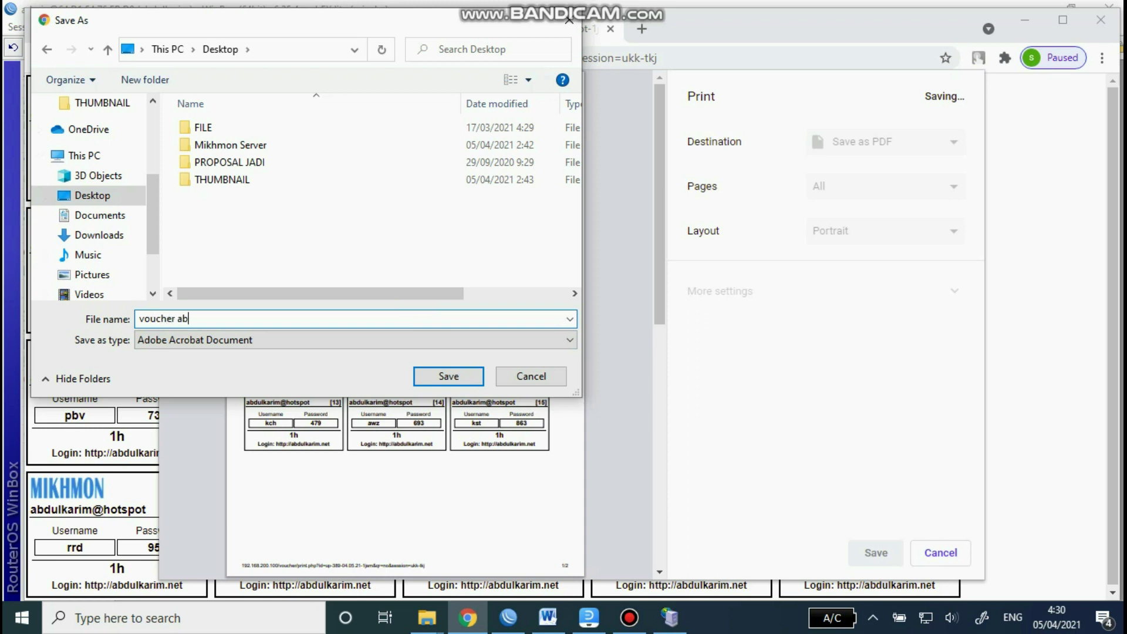
pyautogui.write('dulkarim')
pyautogui.click(464, 377)
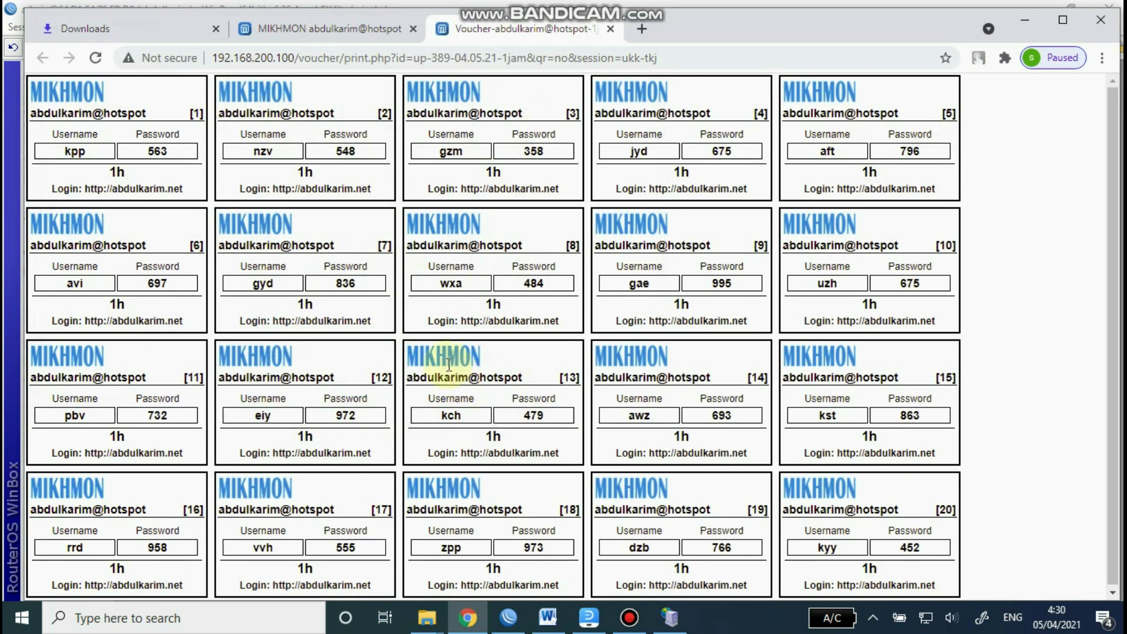
# Step: Clear the open windows, open the voucher PDF in Acrobat to review it, then minimize it
pyautogui.click(608, 28)
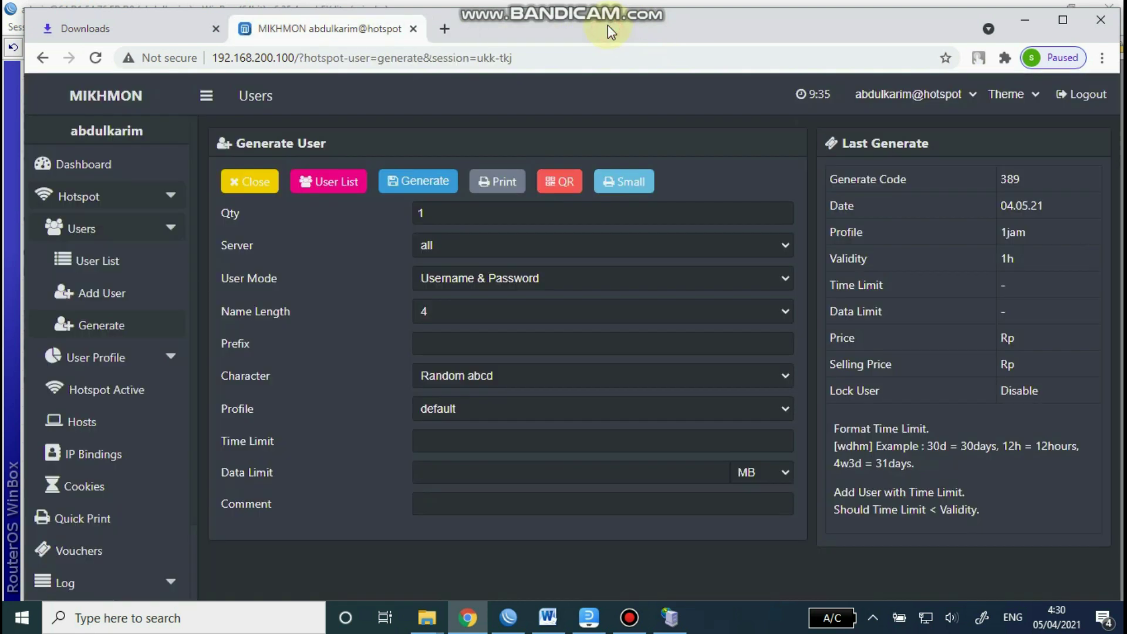
pyautogui.click(1031, 23)
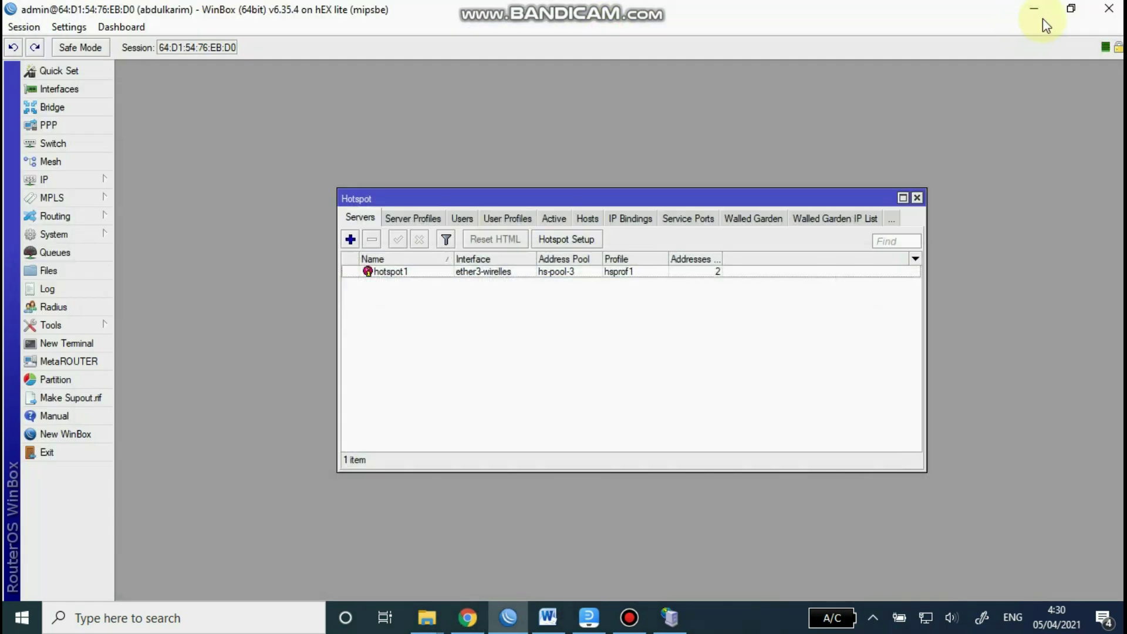
pyautogui.click(1033, 10)
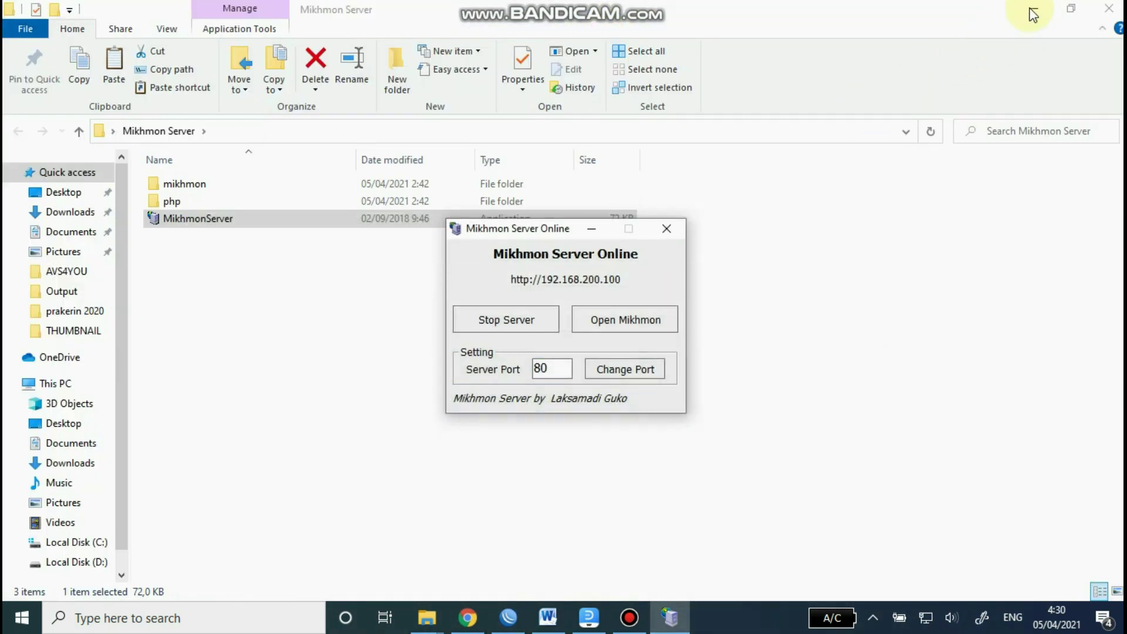
pyautogui.click(1034, 9)
pyautogui.click(590, 229)
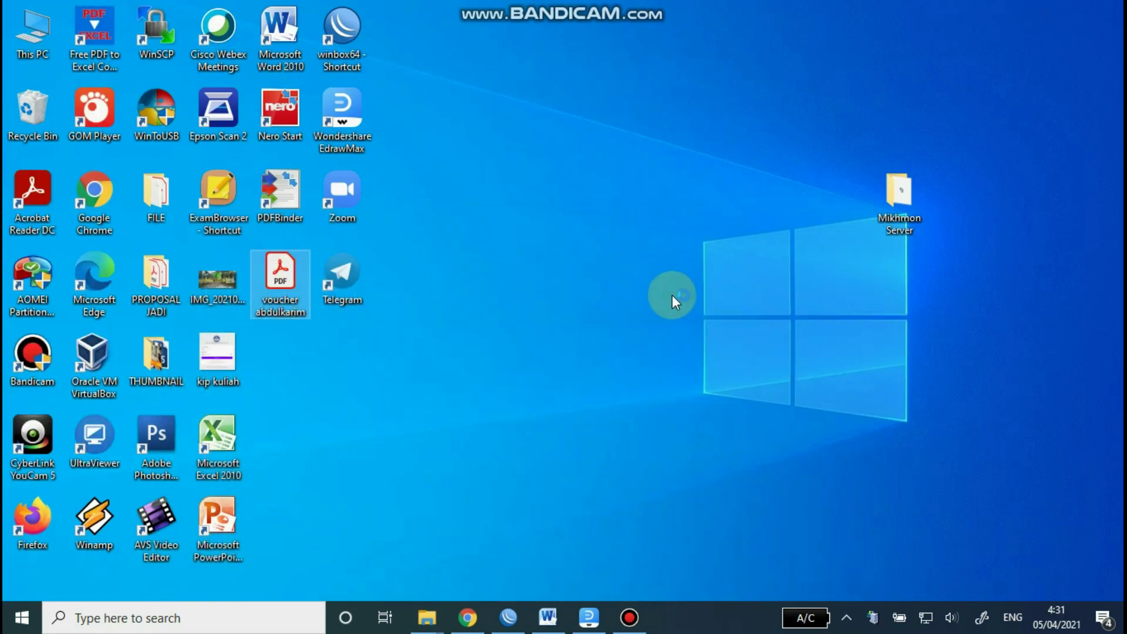
pyautogui.click(638, 168)
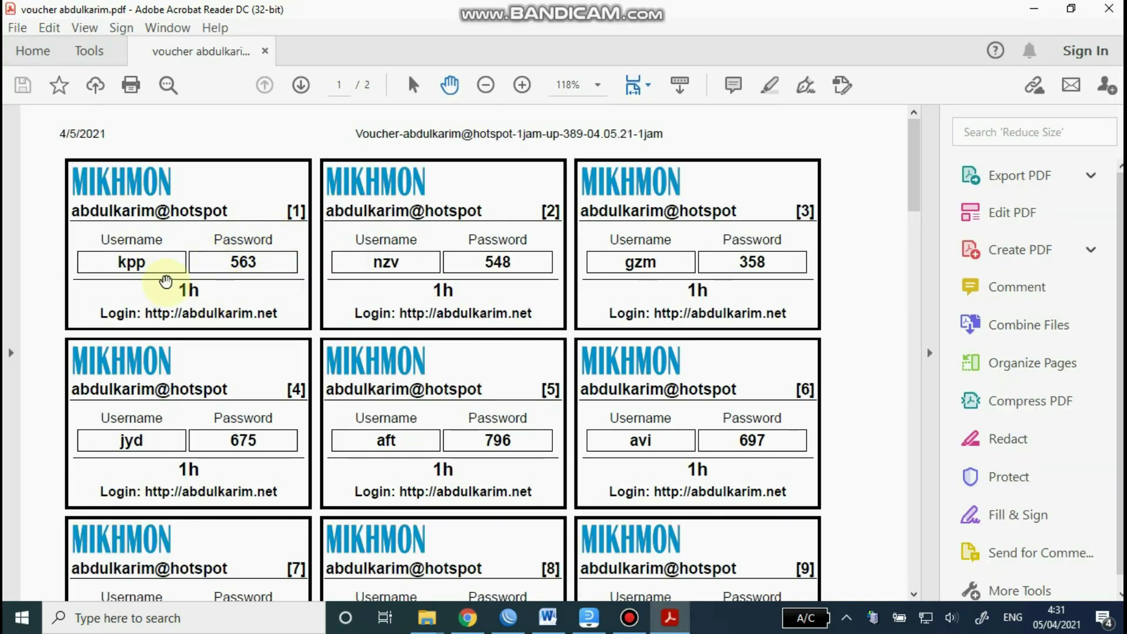
pyautogui.click(1035, 9)
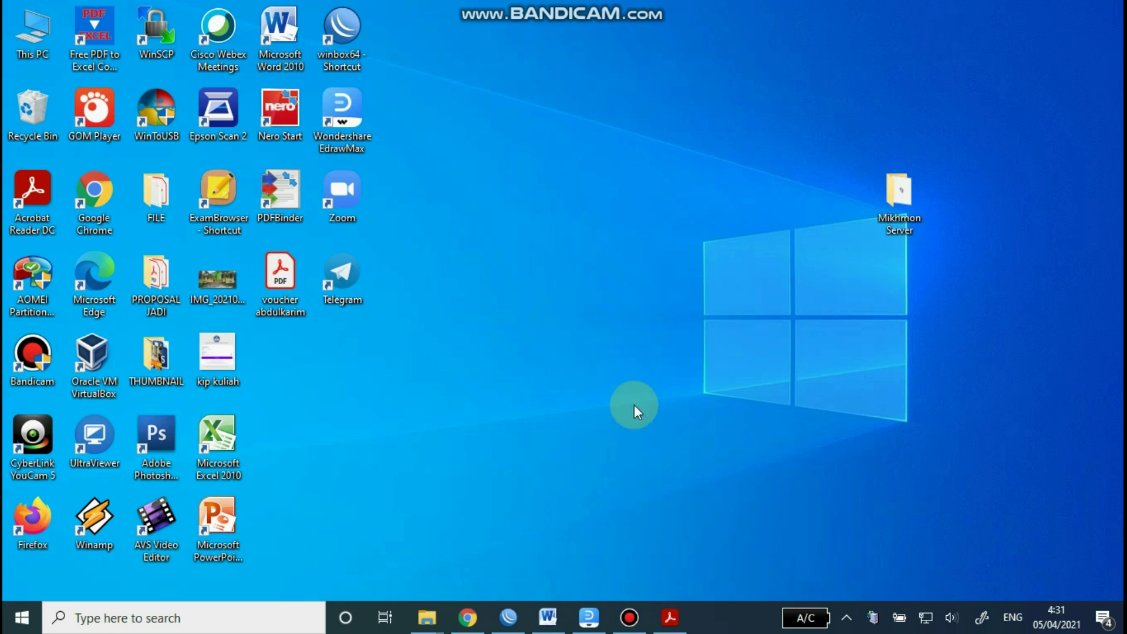
# Step: Review Word's Jaringan Wireless list up to item 15's 07.00 - 16.00 hotspot hours, then return to WinBox
pyautogui.click(546, 617)
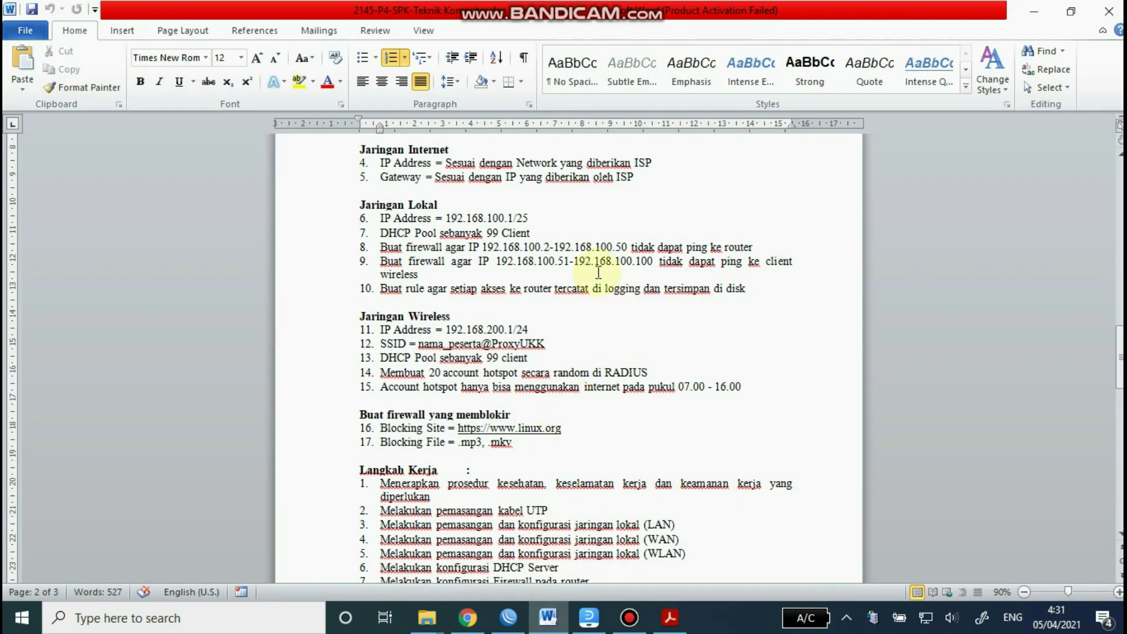
pyautogui.scroll(-2, 597, 270)
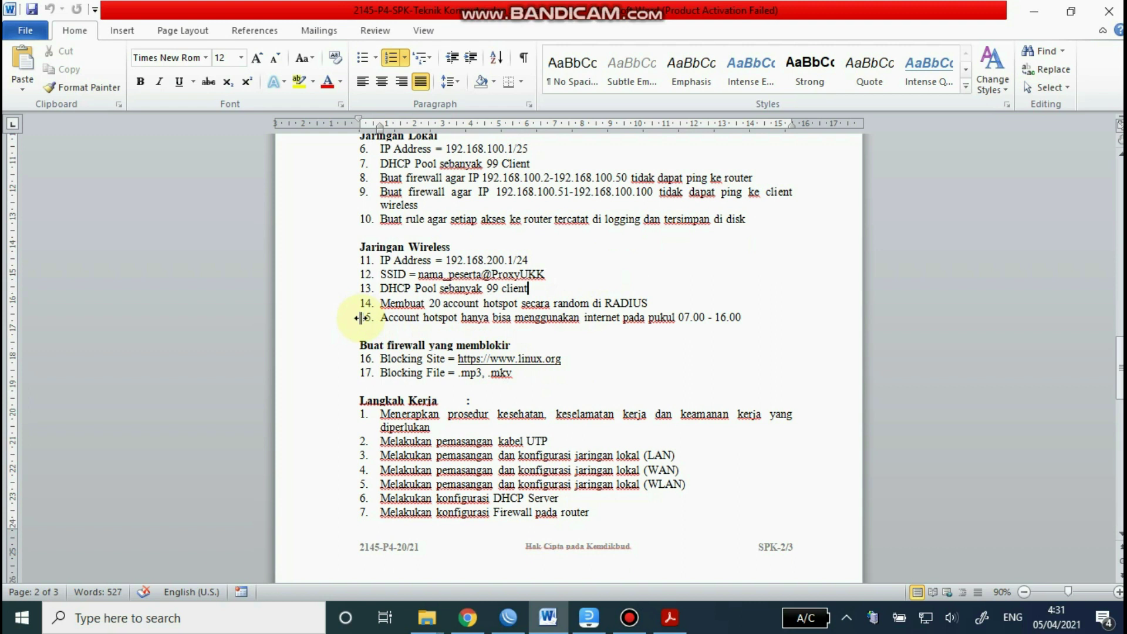
pyautogui.click(366, 318)
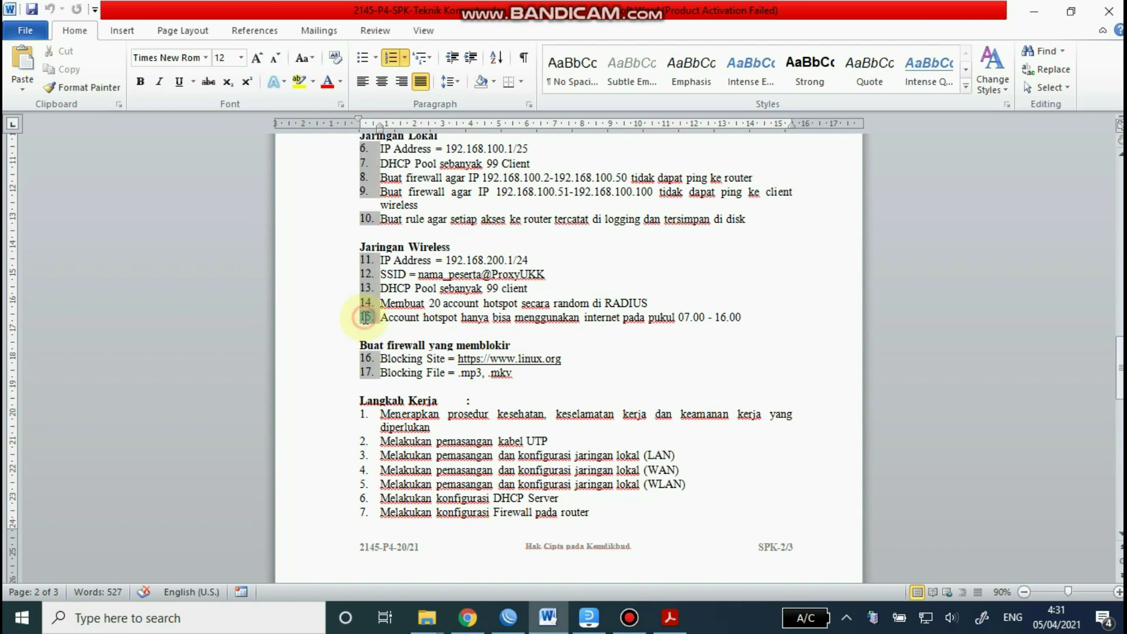
pyautogui.click(790, 314)
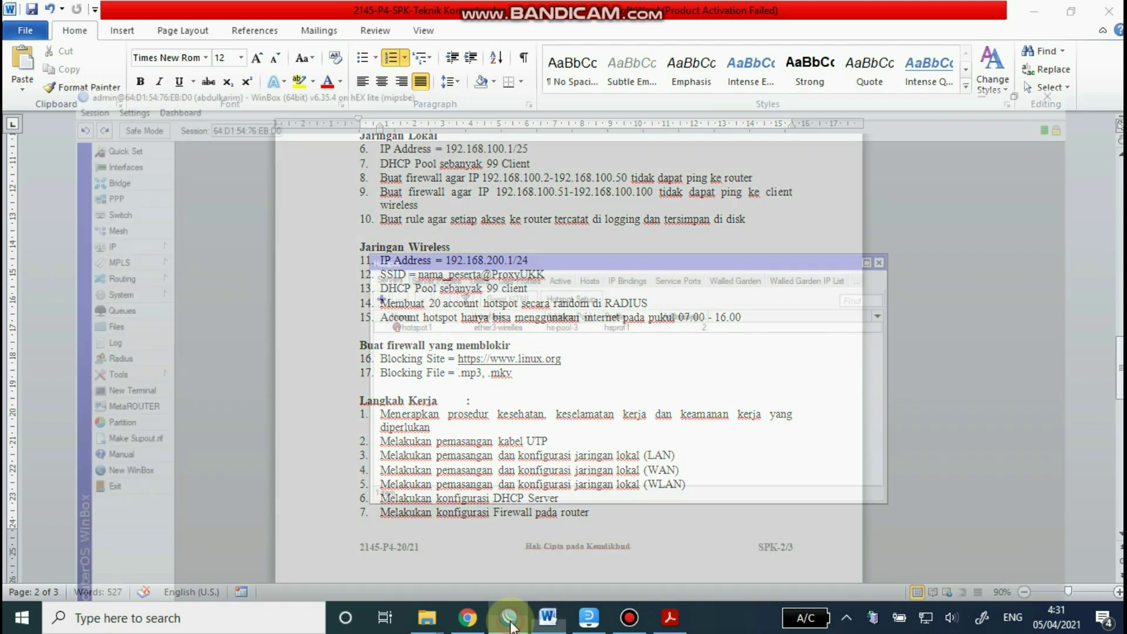
pyautogui.click(510, 618)
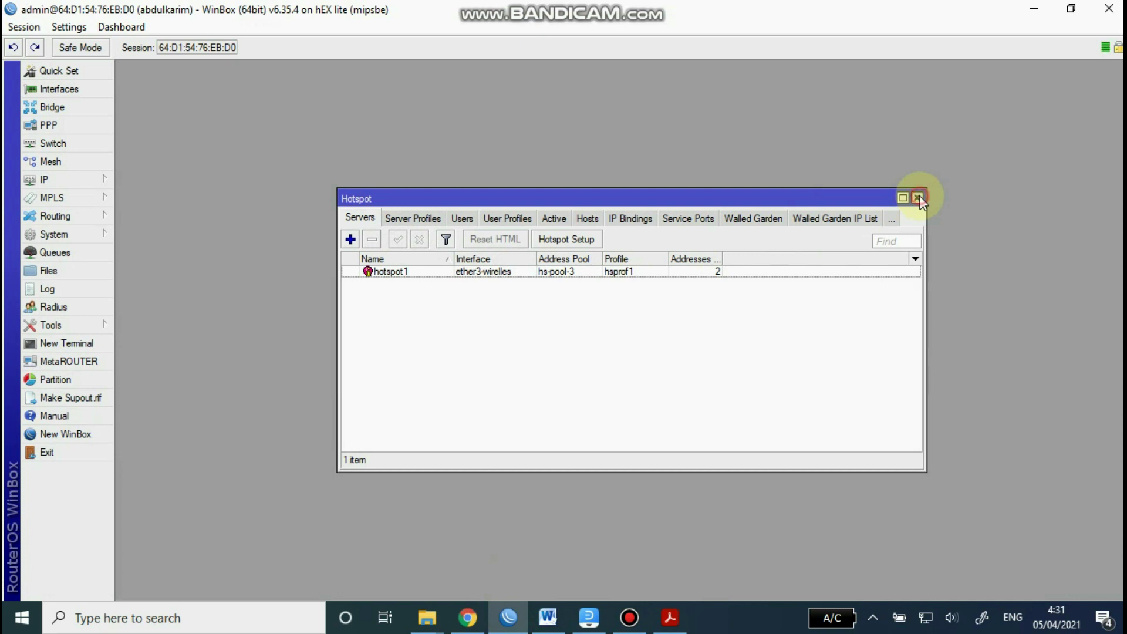
# Step: Add a forward-chain firewall rule for source 192.168.200.0/24 going out ether1-internet
pyautogui.click(918, 198)
pyautogui.click(77, 177)
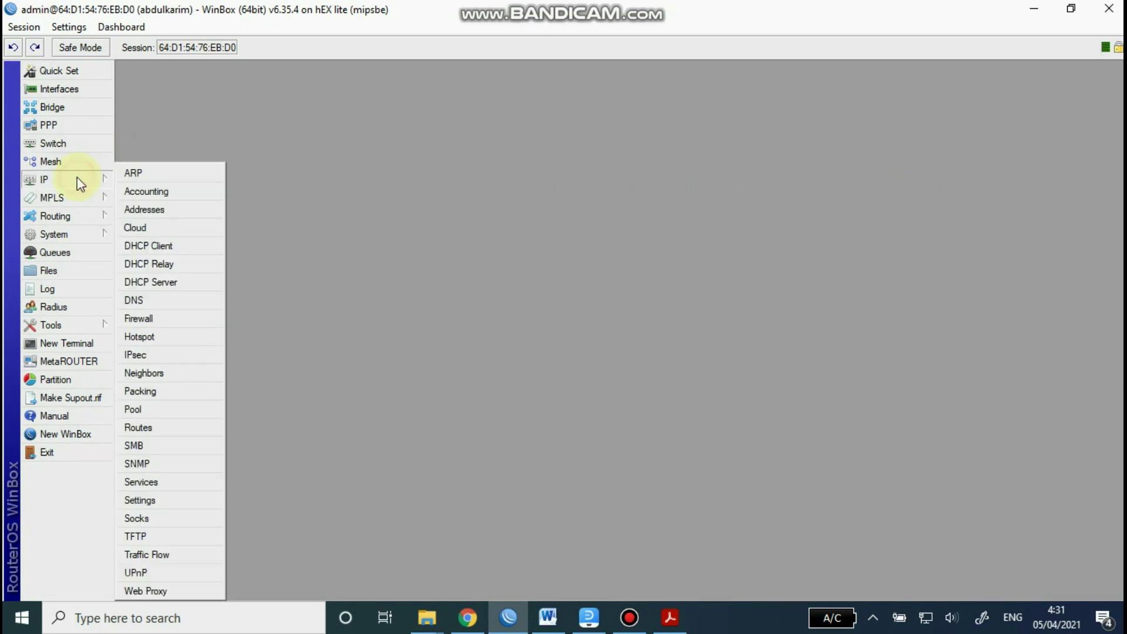
pyautogui.click(167, 318)
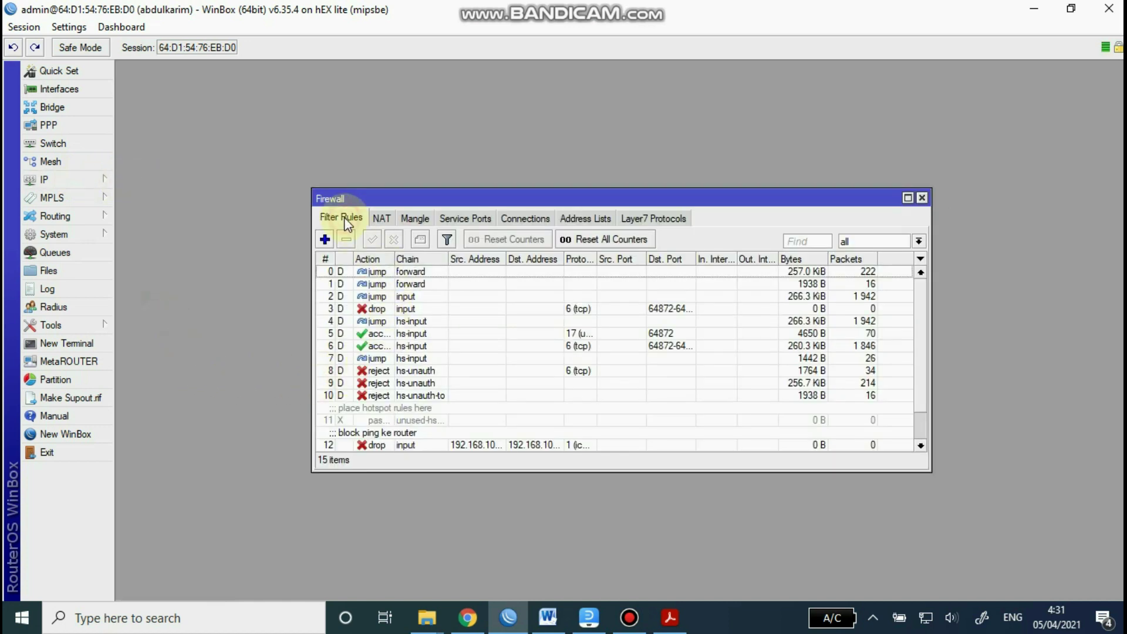
pyautogui.click(324, 240)
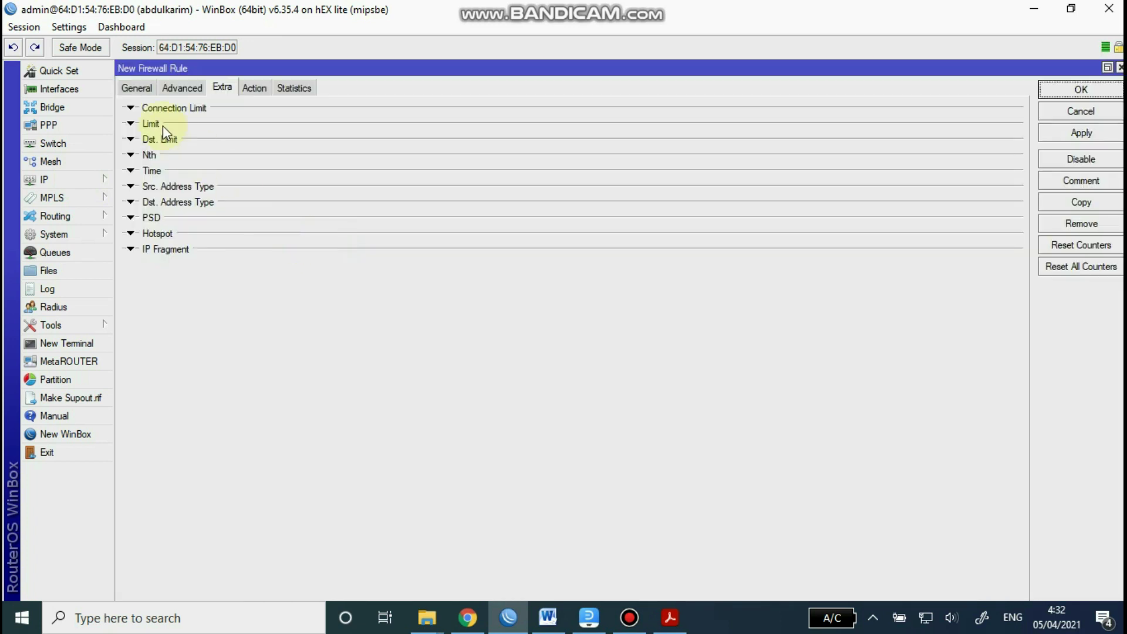
pyautogui.click(139, 89)
pyautogui.doubleClick(251, 116)
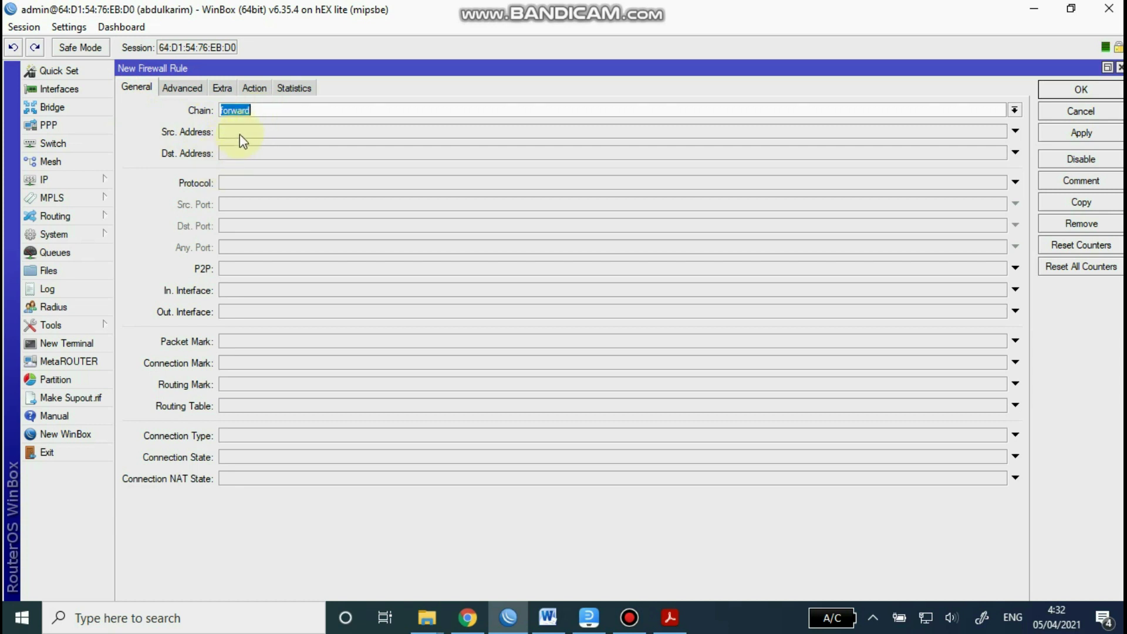
pyautogui.click(240, 130)
pyautogui.press('BackSpace')
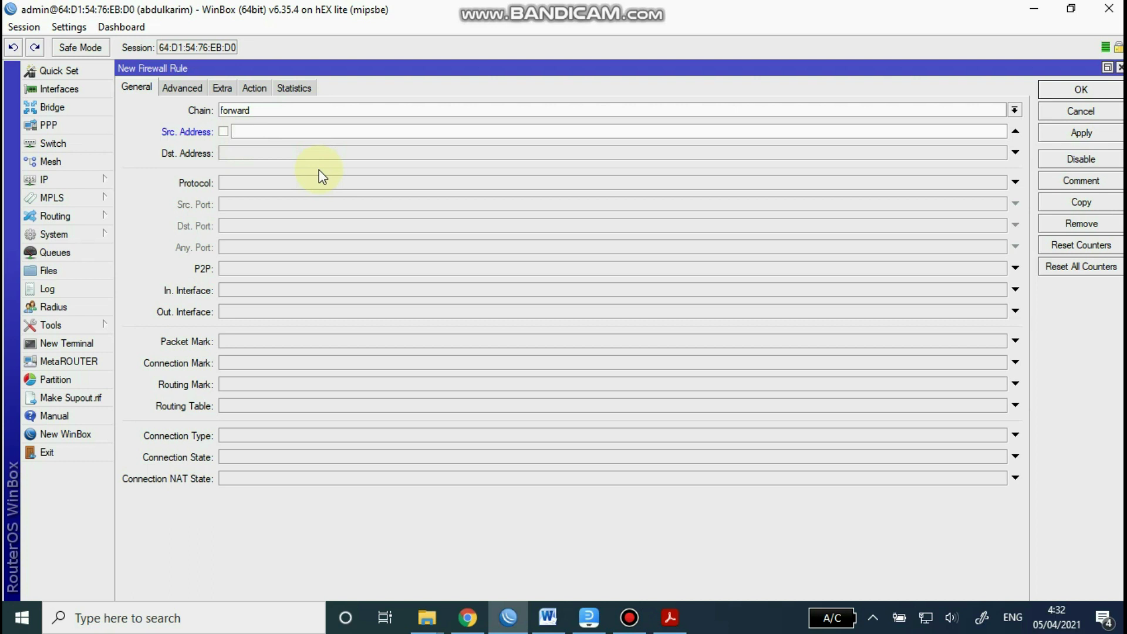
pyautogui.write('192.168.200.0/24')
pyautogui.click(286, 316)
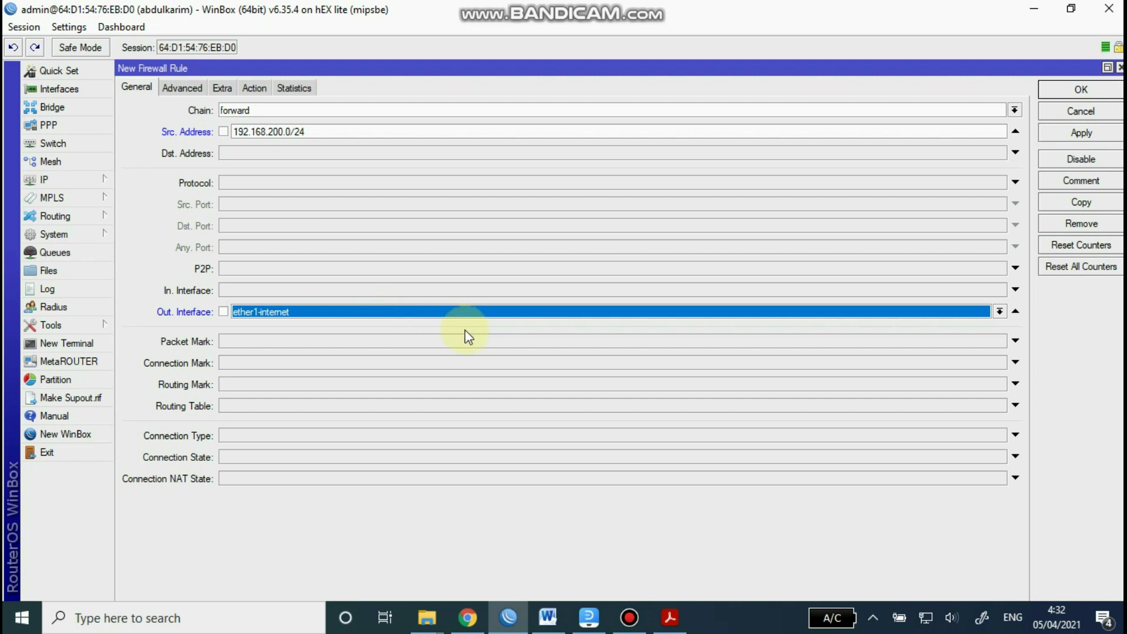
# Step: Restrict the rule to the time window 07:00:00 to 16:00:00
pyautogui.click(182, 88)
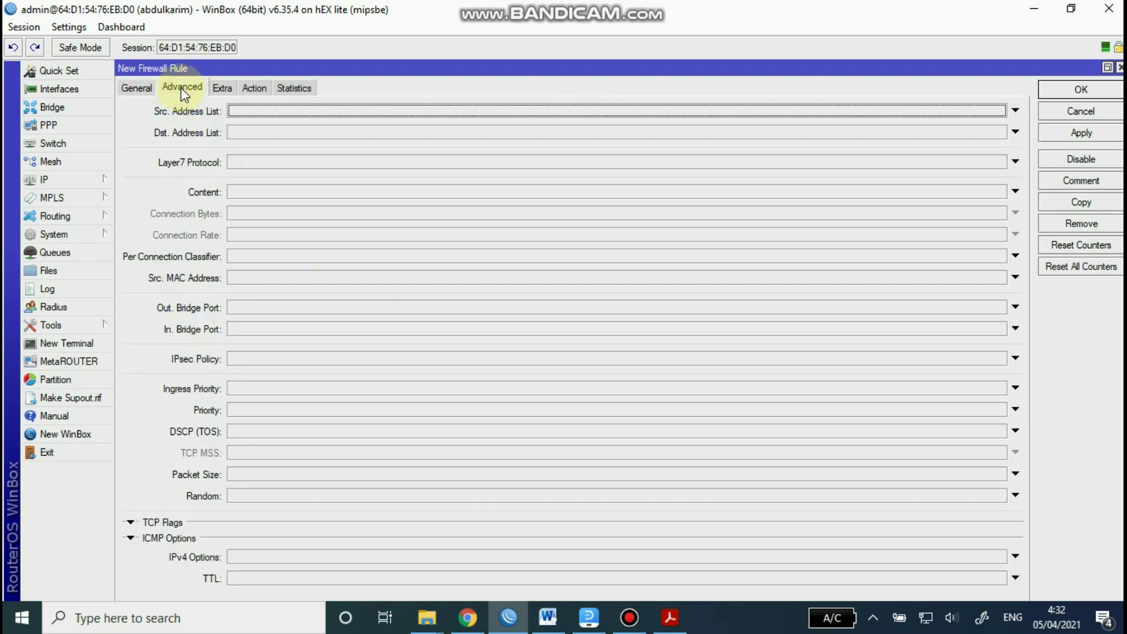
pyautogui.click(224, 88)
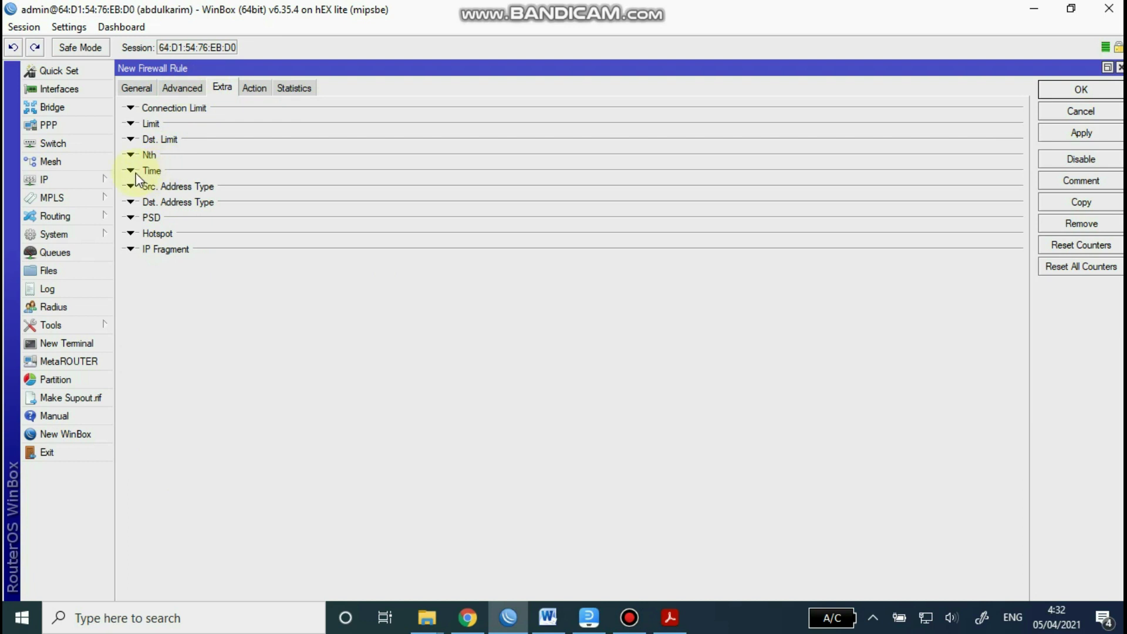
pyautogui.click(151, 172)
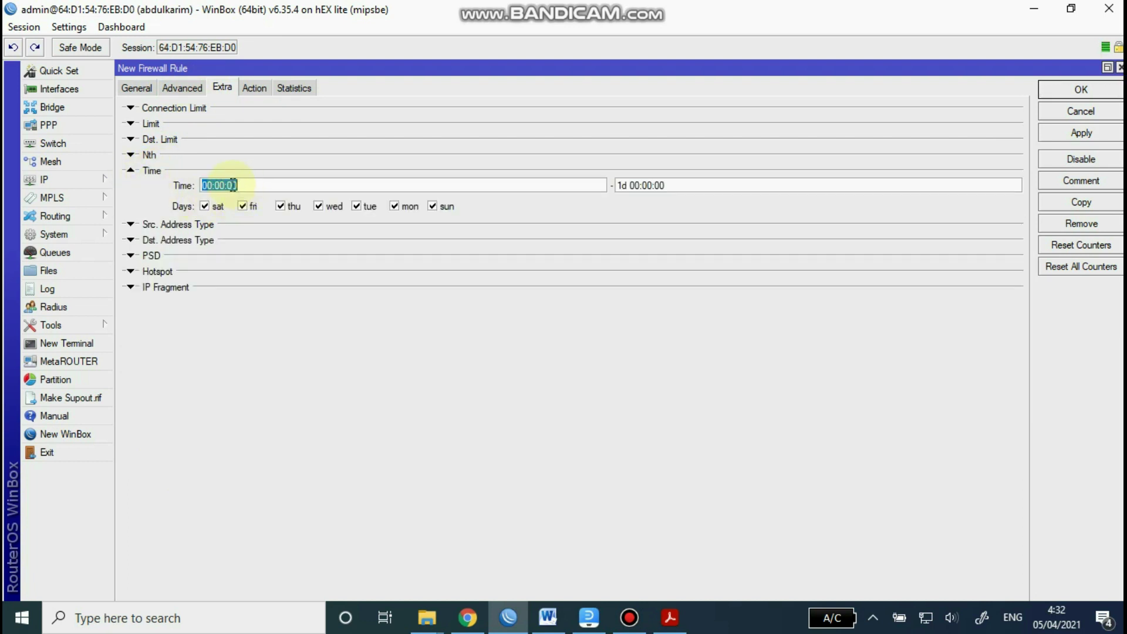
pyautogui.click(213, 183)
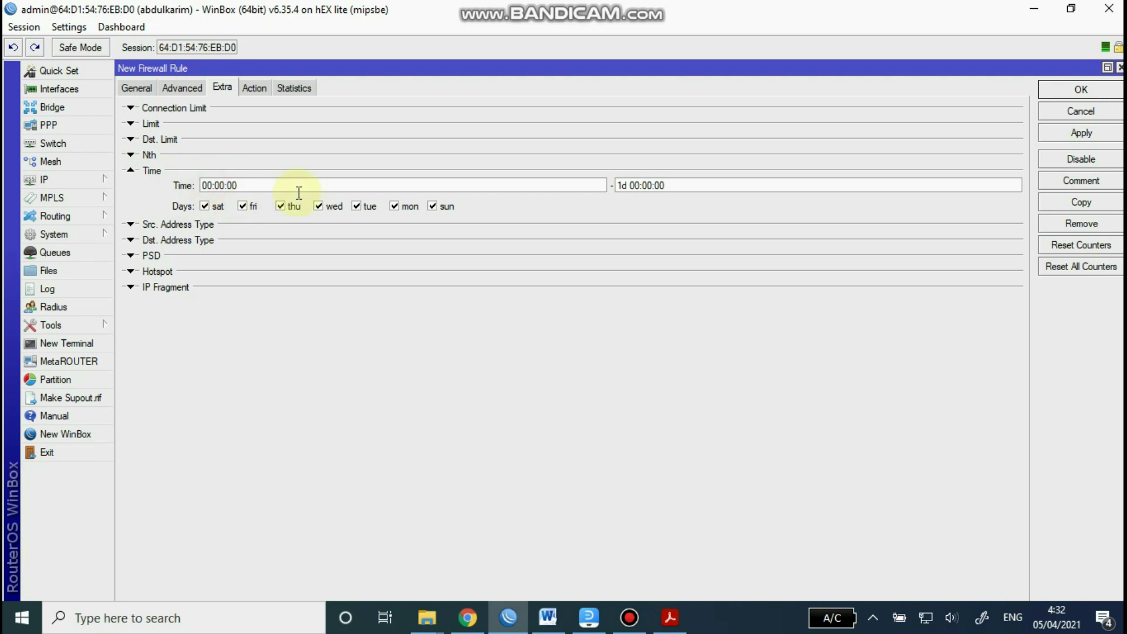
pyautogui.write('7')
pyautogui.click(630, 185)
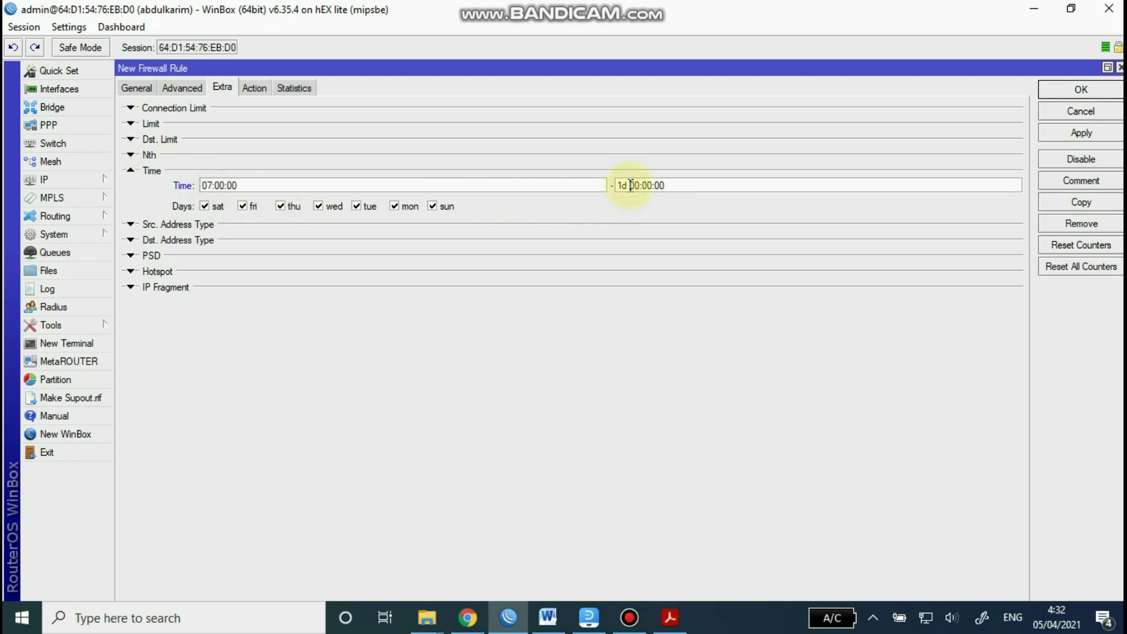
pyautogui.press('BackSpace')
pyautogui.press('BackSpace')
pyautogui.click(628, 186)
pyautogui.press('BackSpace')
pyautogui.press('BackSpace')
pyautogui.press('BackSpace')
pyautogui.write('16')
# Step: Set the rule's action to drop, save it, and close the firewall rule list
pyautogui.click(258, 89)
pyautogui.click(232, 110)
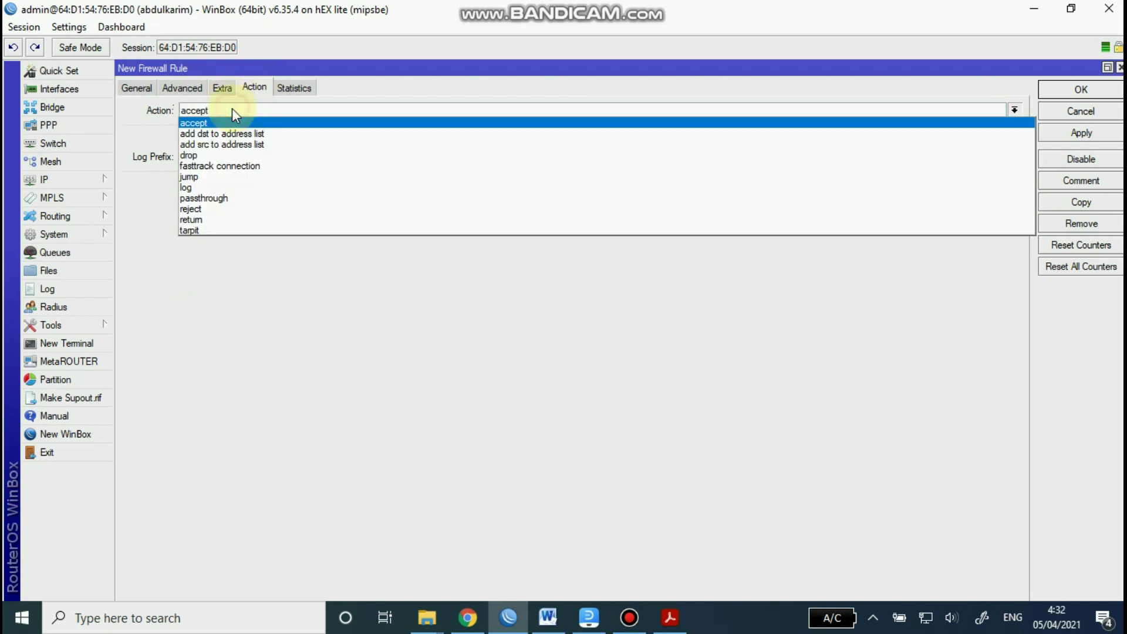
pyautogui.click(201, 155)
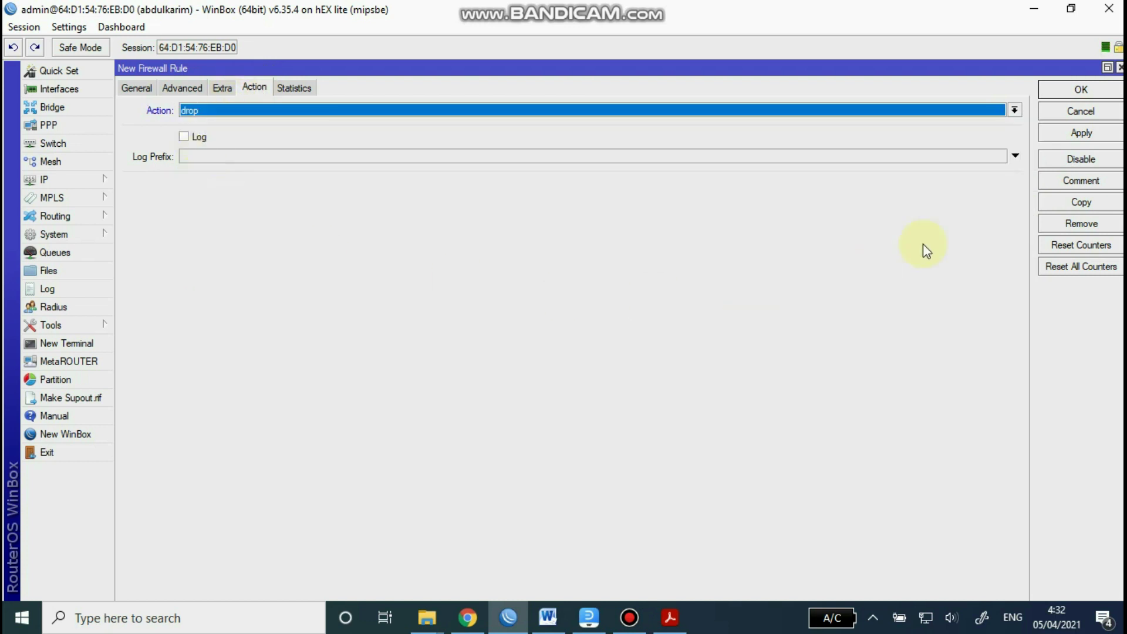
pyautogui.click(1079, 134)
pyautogui.click(1081, 89)
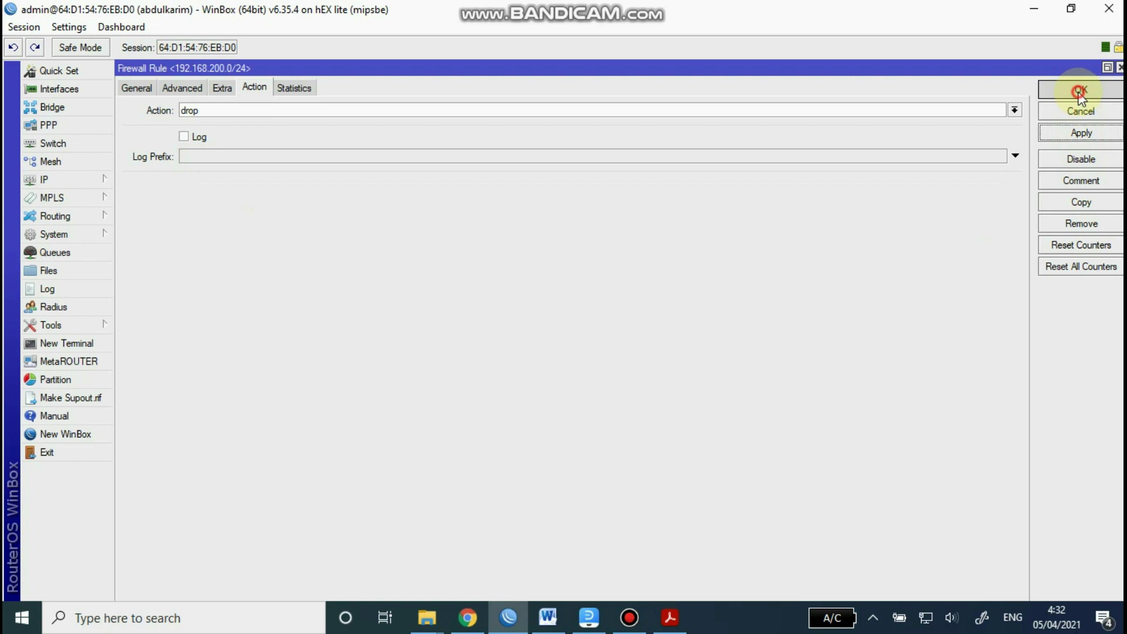
pyautogui.scroll(-2, 516, 372)
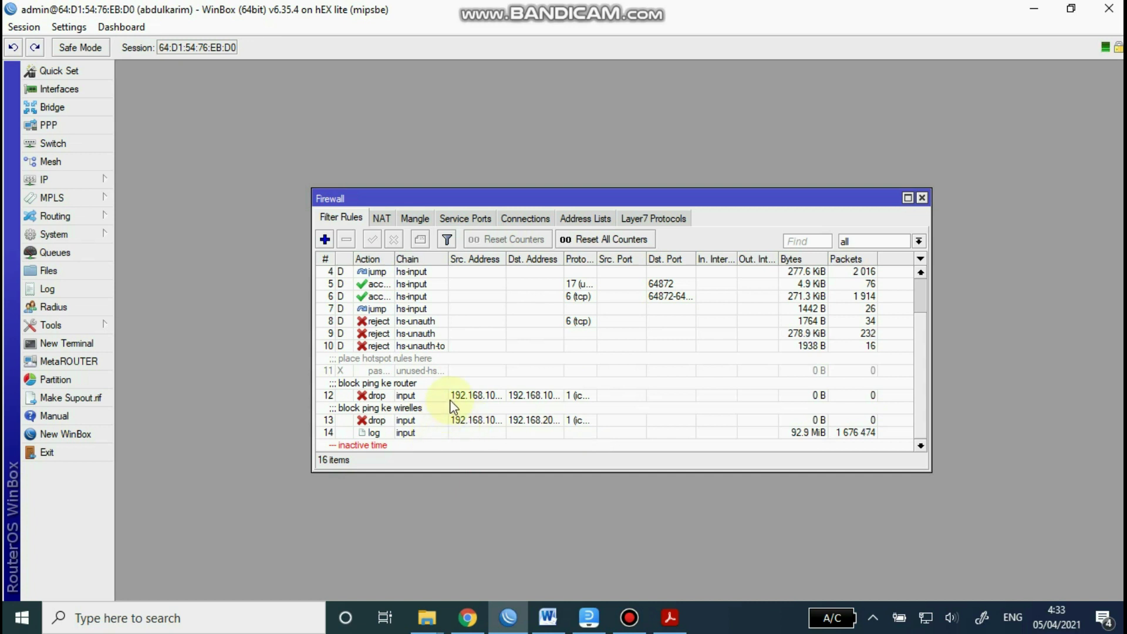
pyautogui.scroll(2, 423, 406)
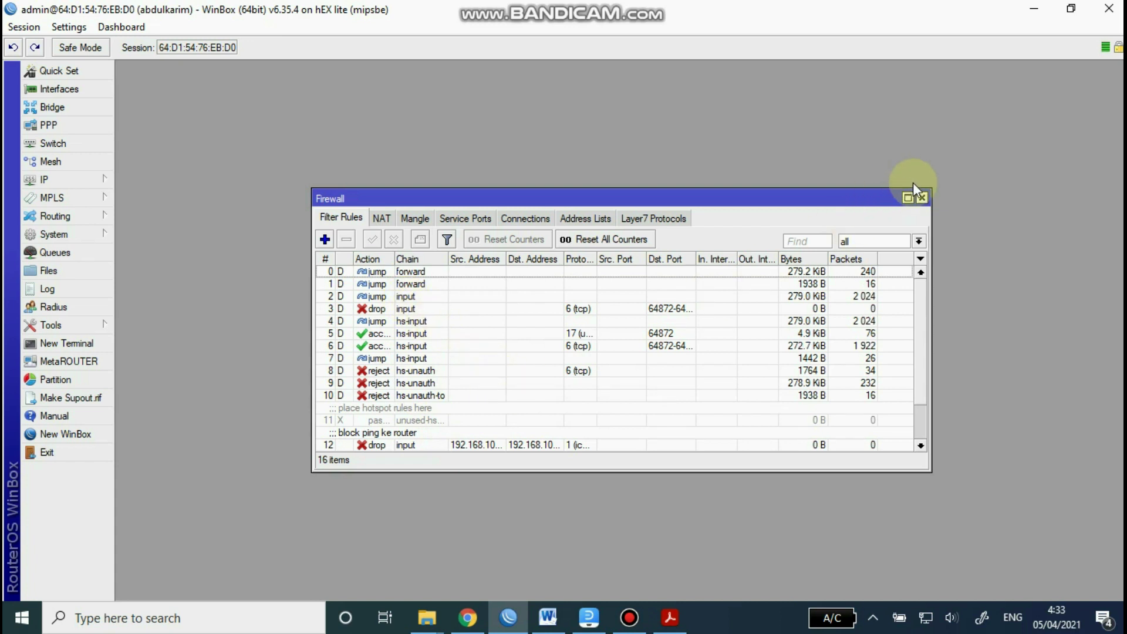
pyautogui.click(922, 198)
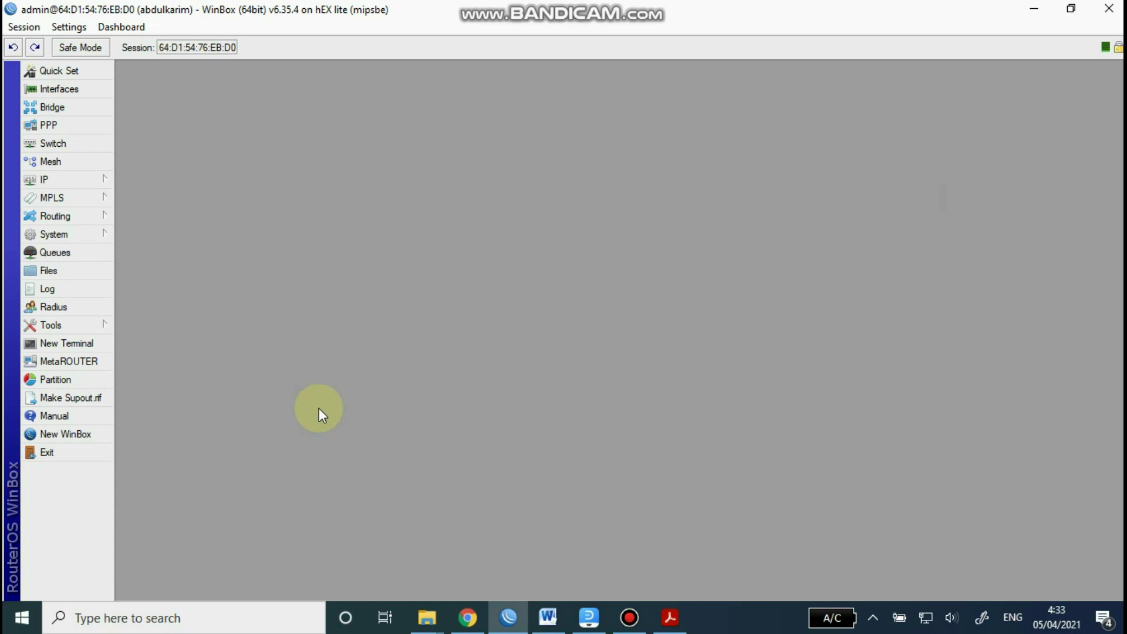
pyautogui.click(548, 617)
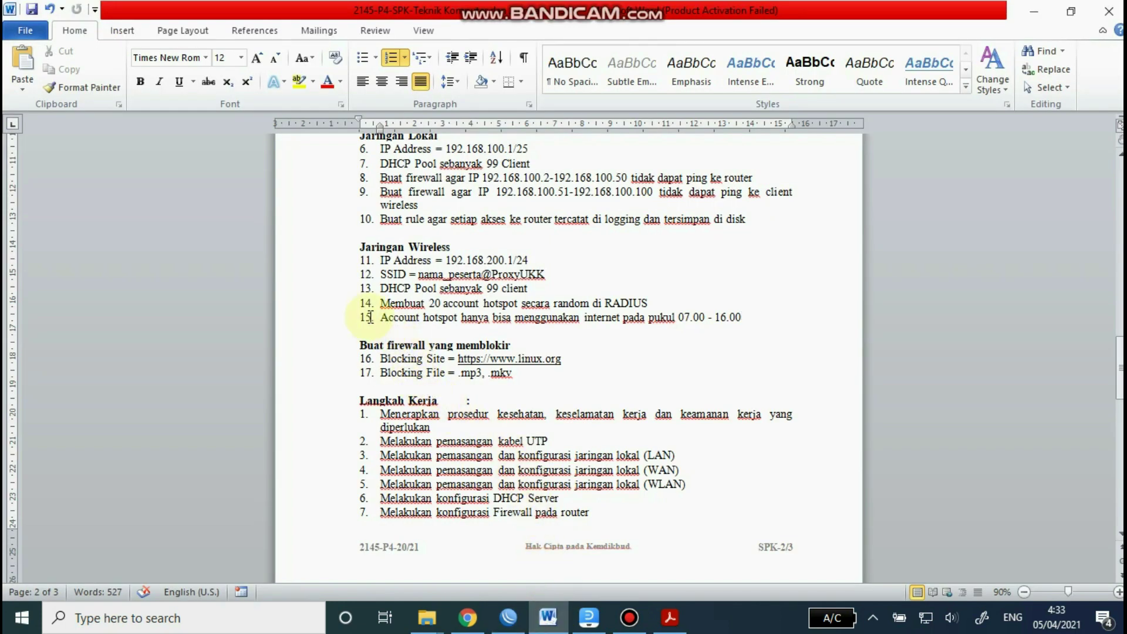
# Step: Check the Word task sheet's blocking items (linux.org, .mp3, .mkv), then bring WinBox back to front
pyautogui.click(738, 316)
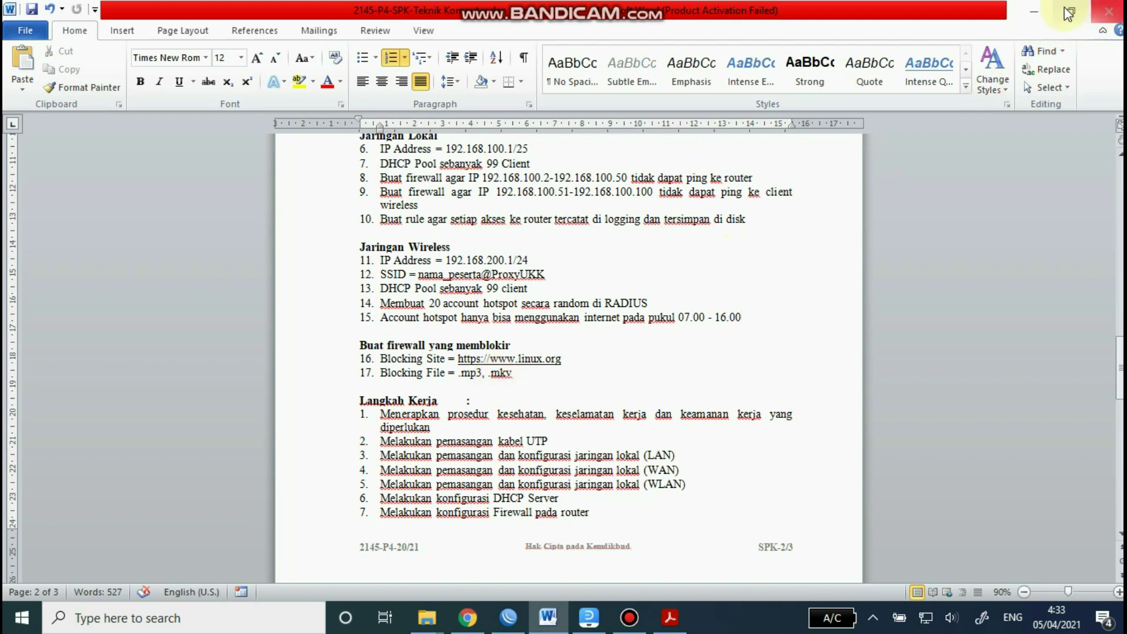
pyautogui.click(1032, 12)
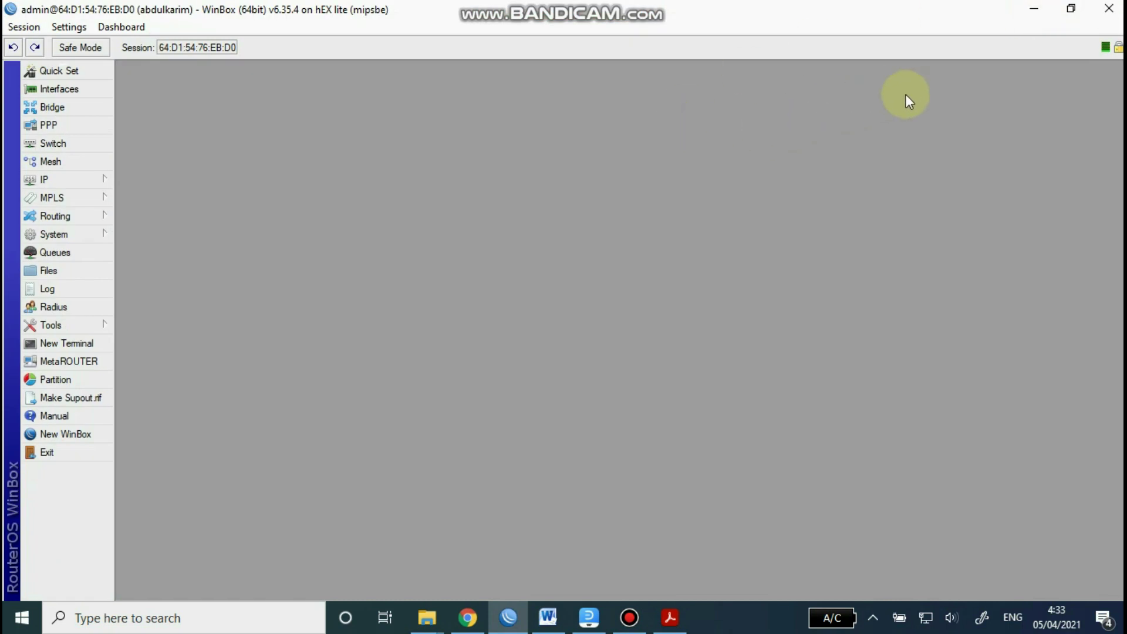
pyautogui.click(1049, 6)
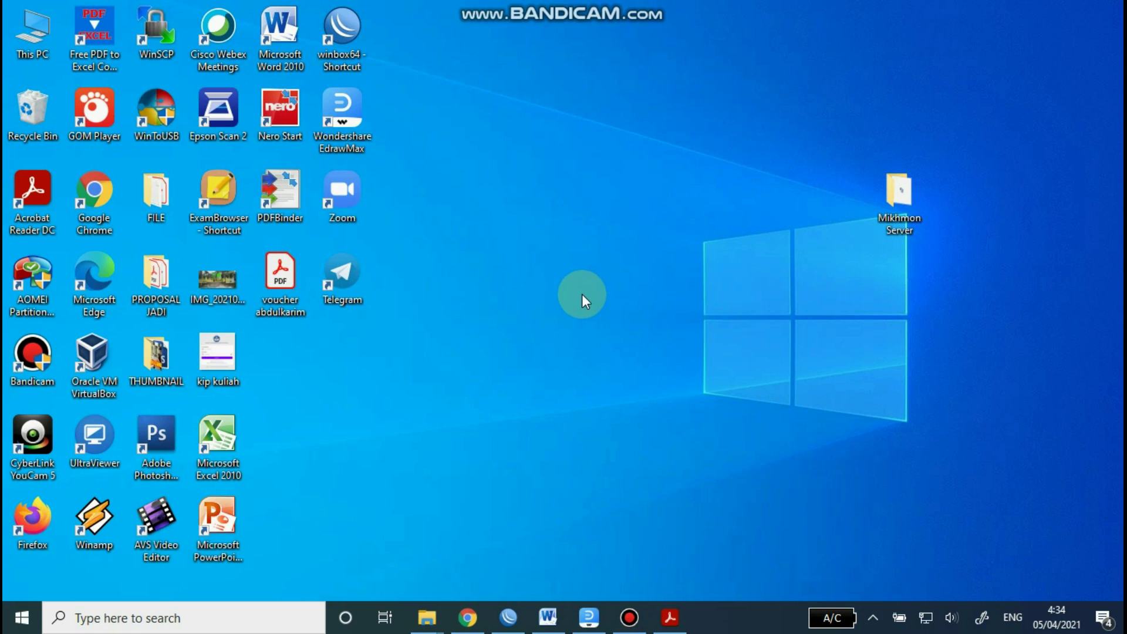
pyautogui.click(509, 618)
pyautogui.click(548, 618)
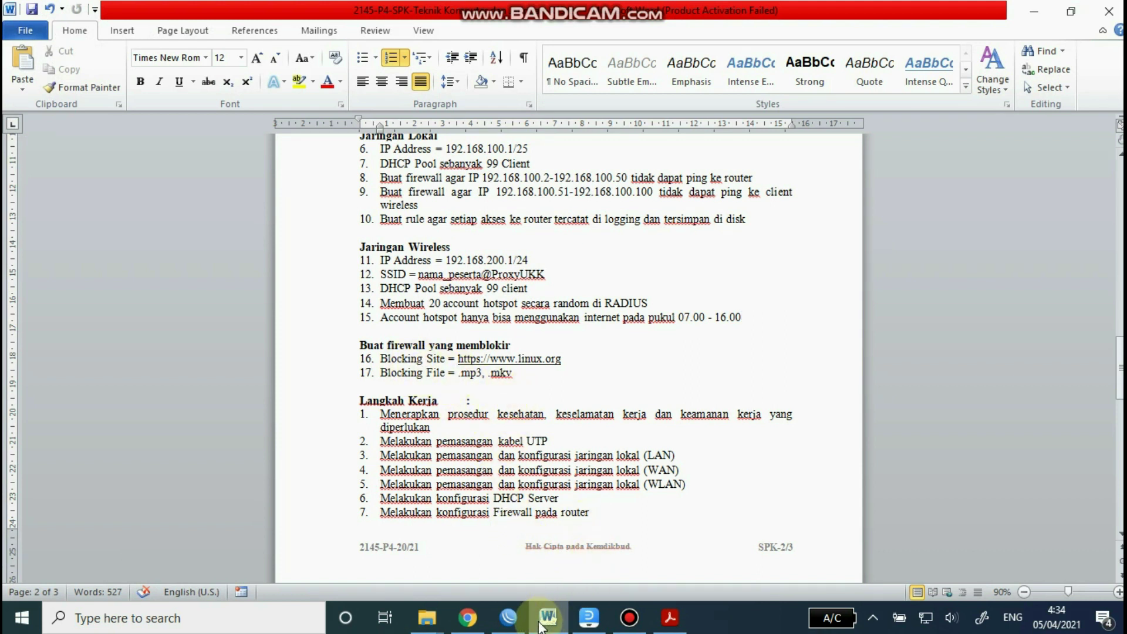
pyautogui.click(508, 620)
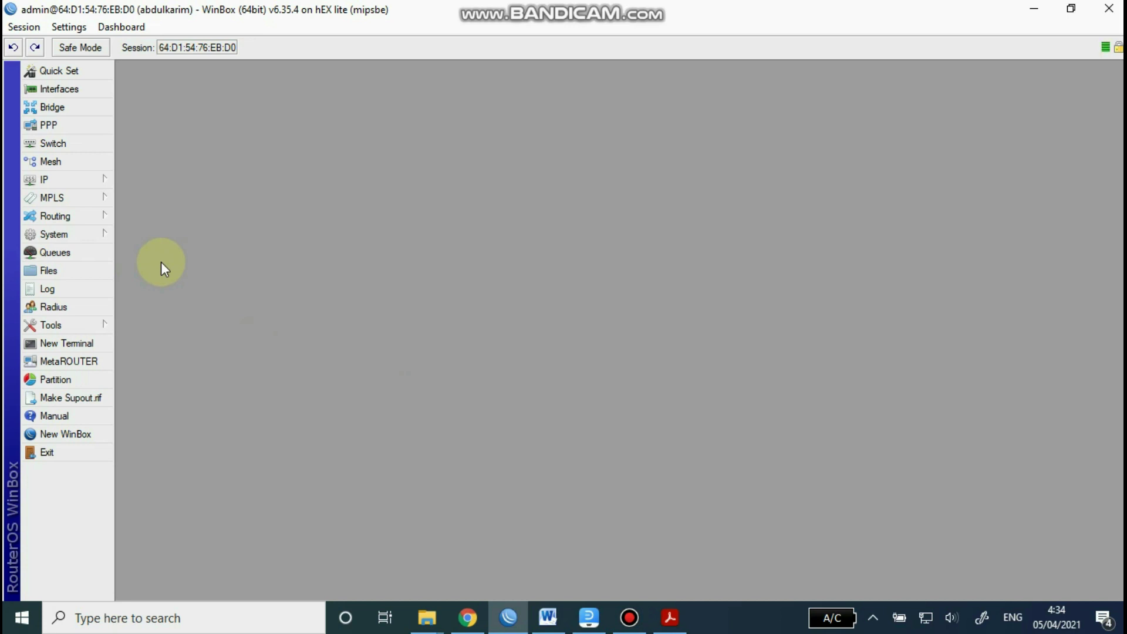
# Step: Add a Web Proxy Access rule denying Dst. Host linux.org on Dst. Port 80
pyautogui.click(68, 182)
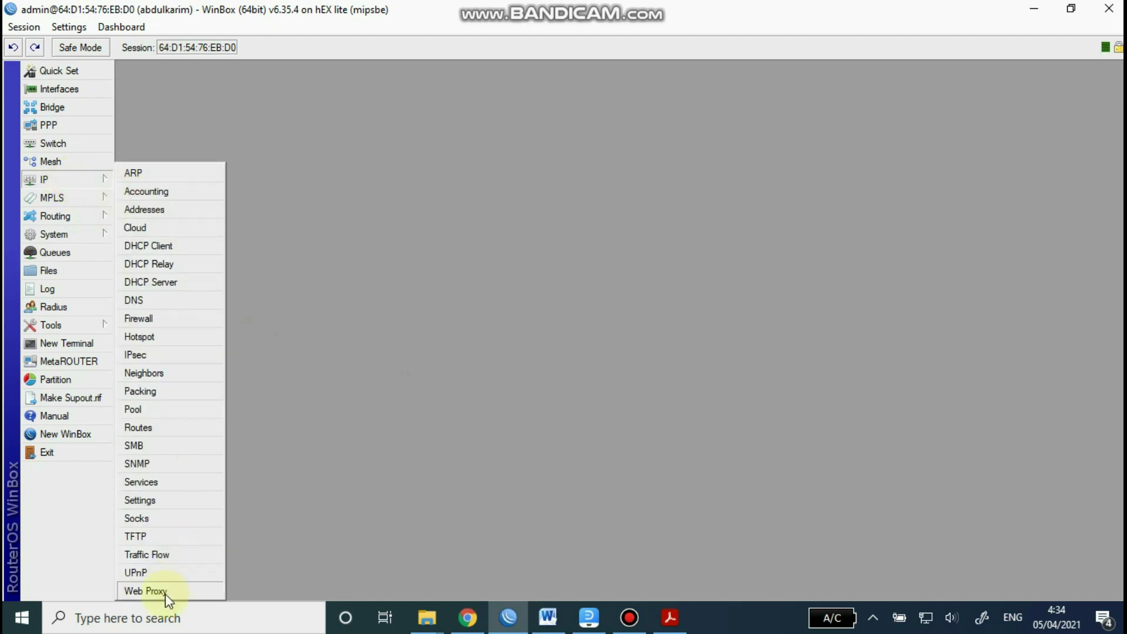
pyautogui.click(147, 592)
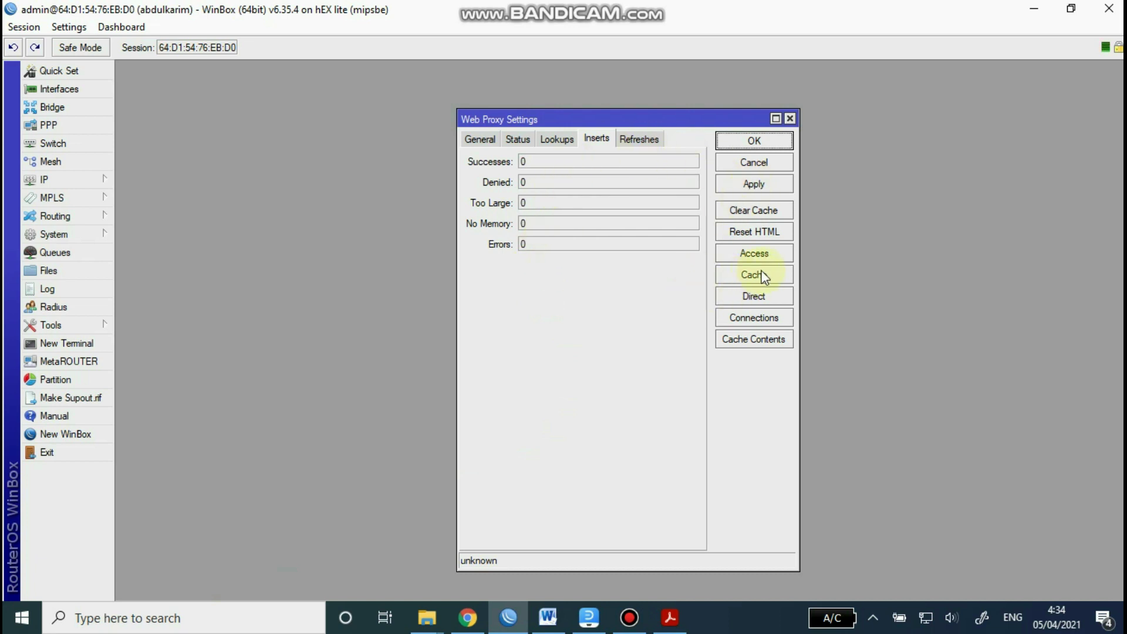
pyautogui.click(755, 253)
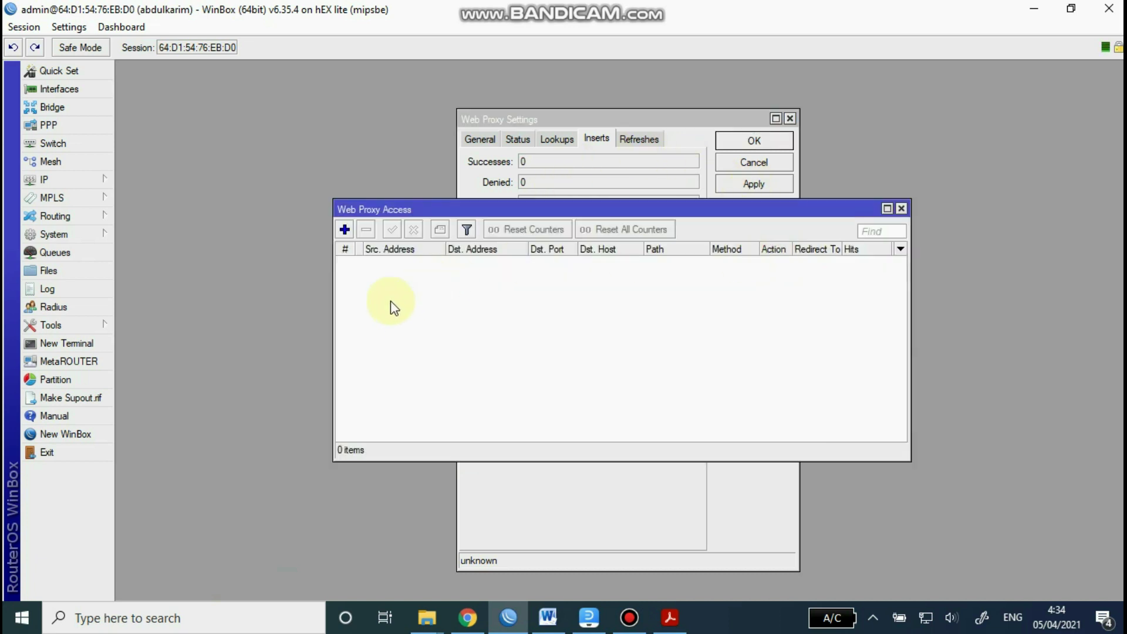
pyautogui.click(346, 231)
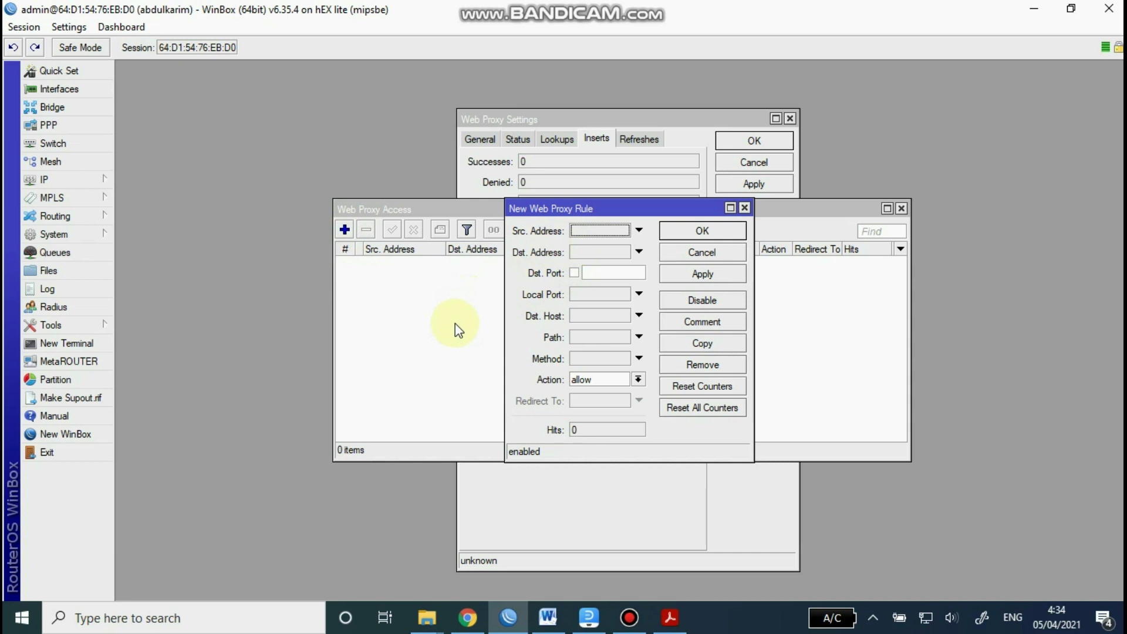
pyautogui.click(592, 274)
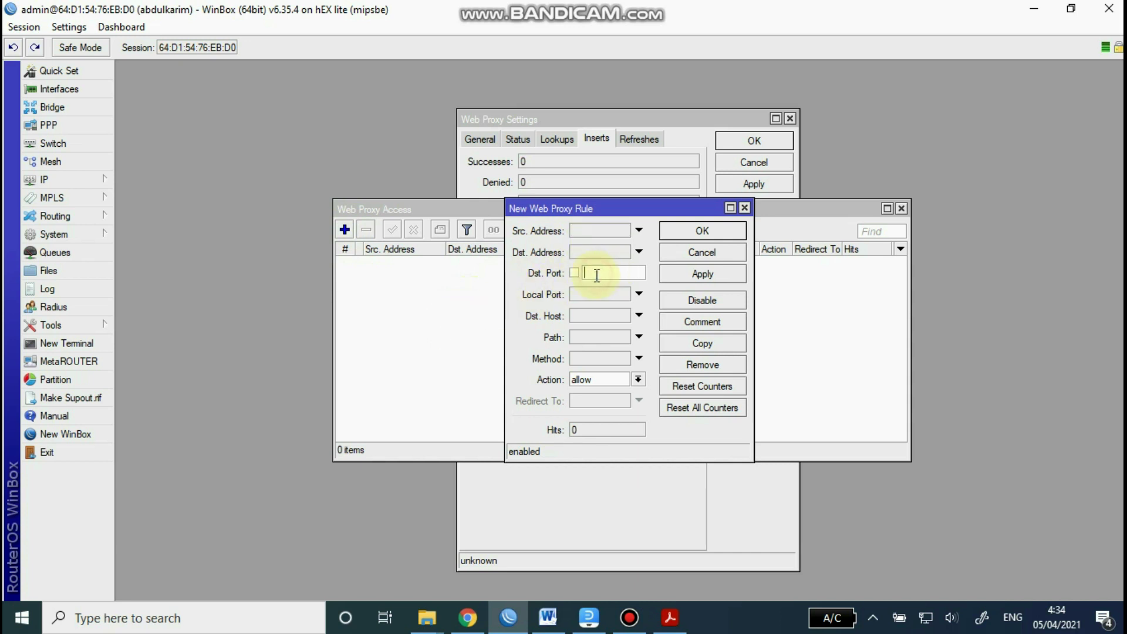
pyautogui.write('80')
pyautogui.click(588, 316)
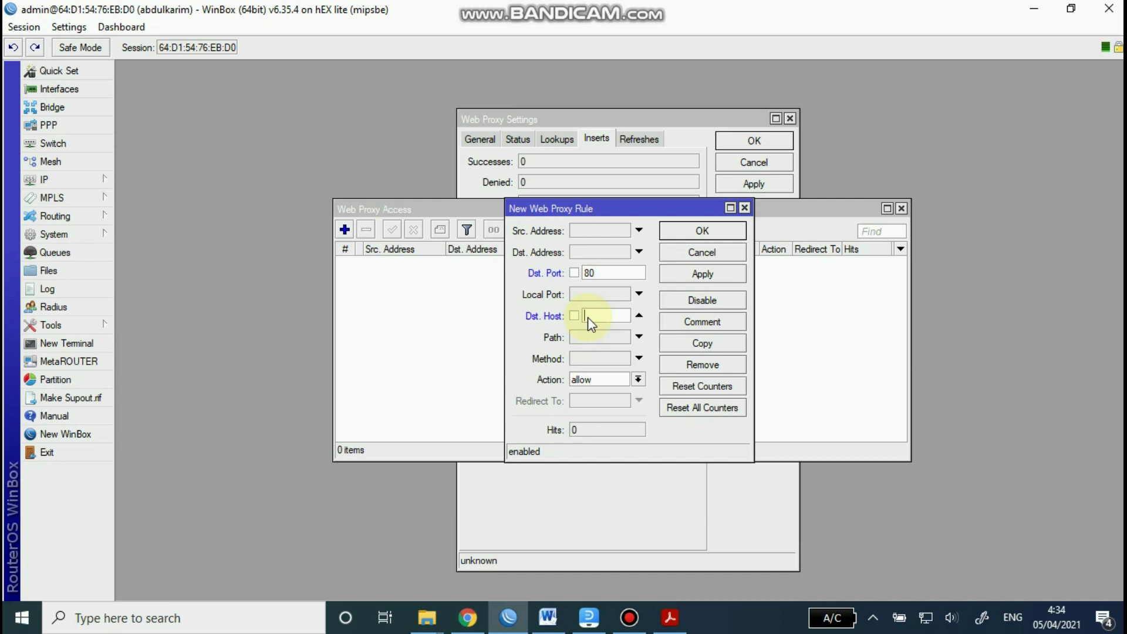
pyautogui.write('linux.org')
pyautogui.click(638, 379)
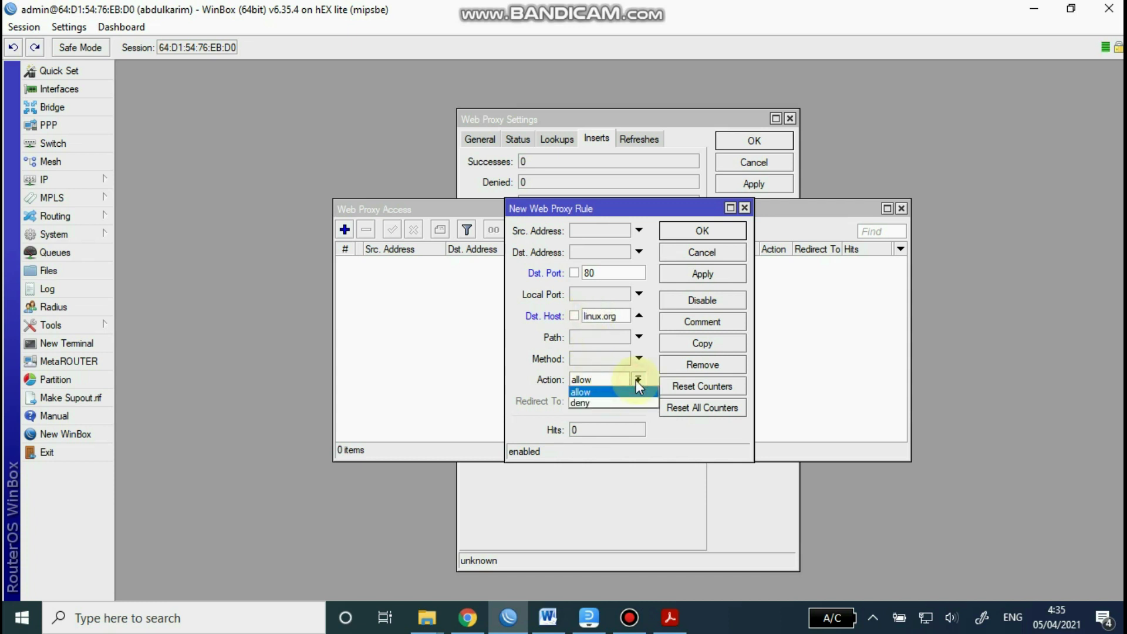
pyautogui.click(600, 403)
pyautogui.click(696, 275)
pyautogui.click(702, 232)
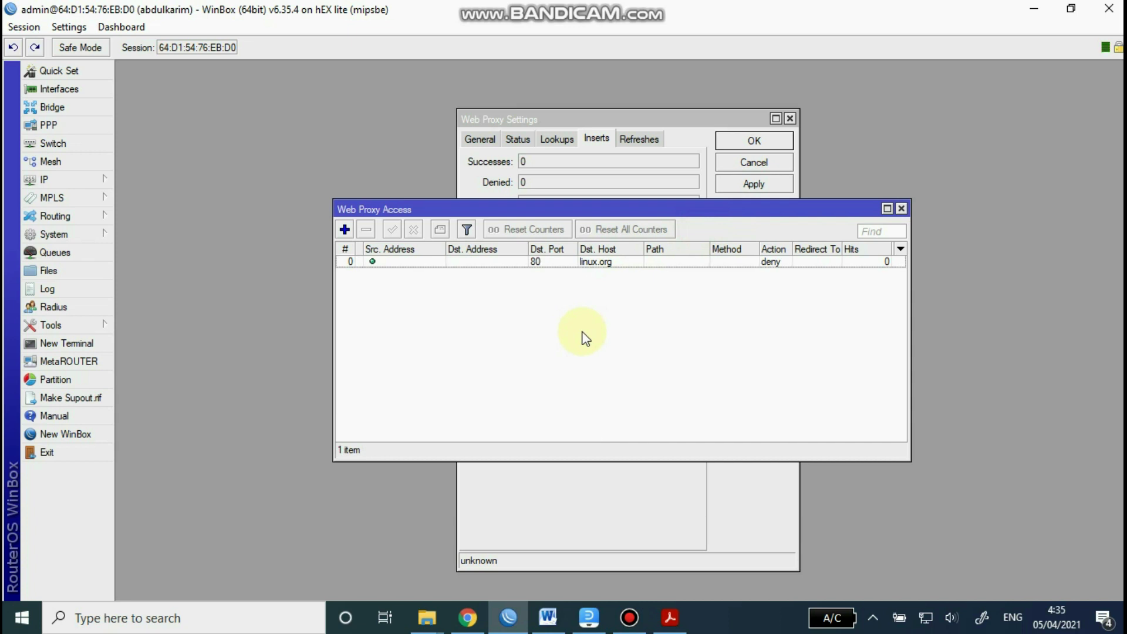
# Step: Add a Web Proxy Access rule denying path *.mp3 on Dst. Port 80
pyautogui.click(345, 230)
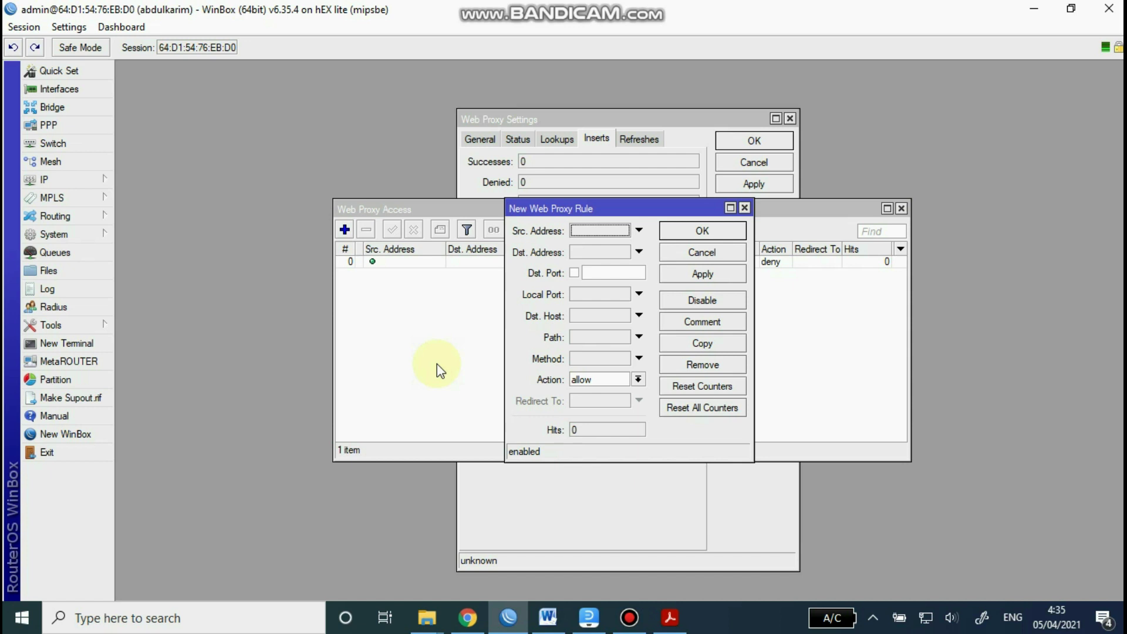
pyautogui.click(600, 274)
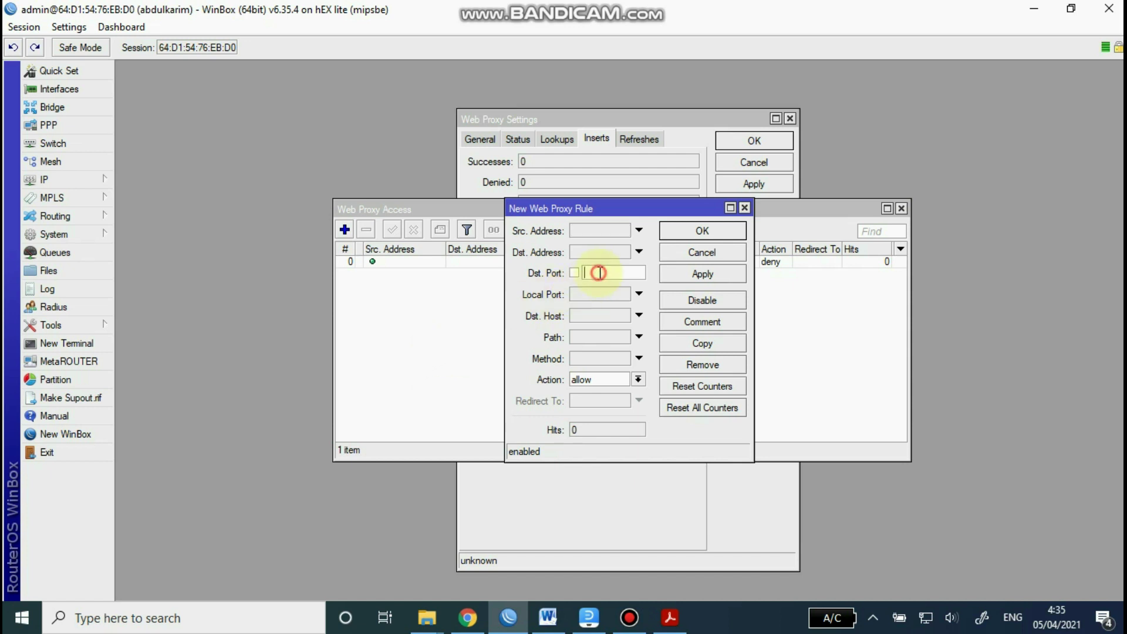
pyautogui.write('80')
pyautogui.click(587, 337)
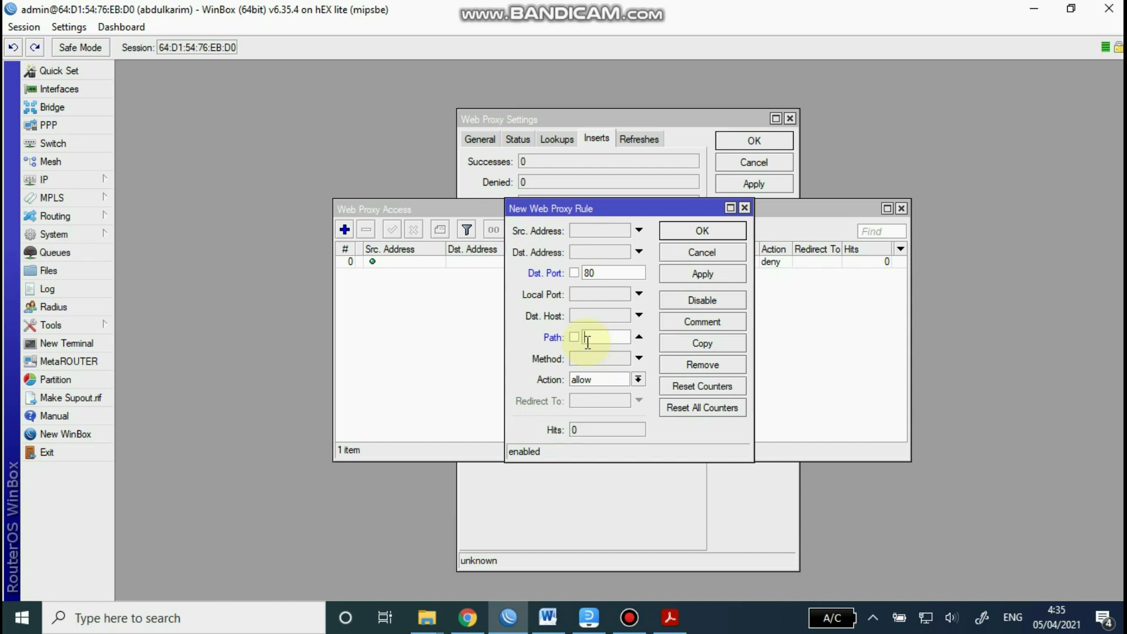
pyautogui.write('*.mp3')
pyautogui.click(638, 380)
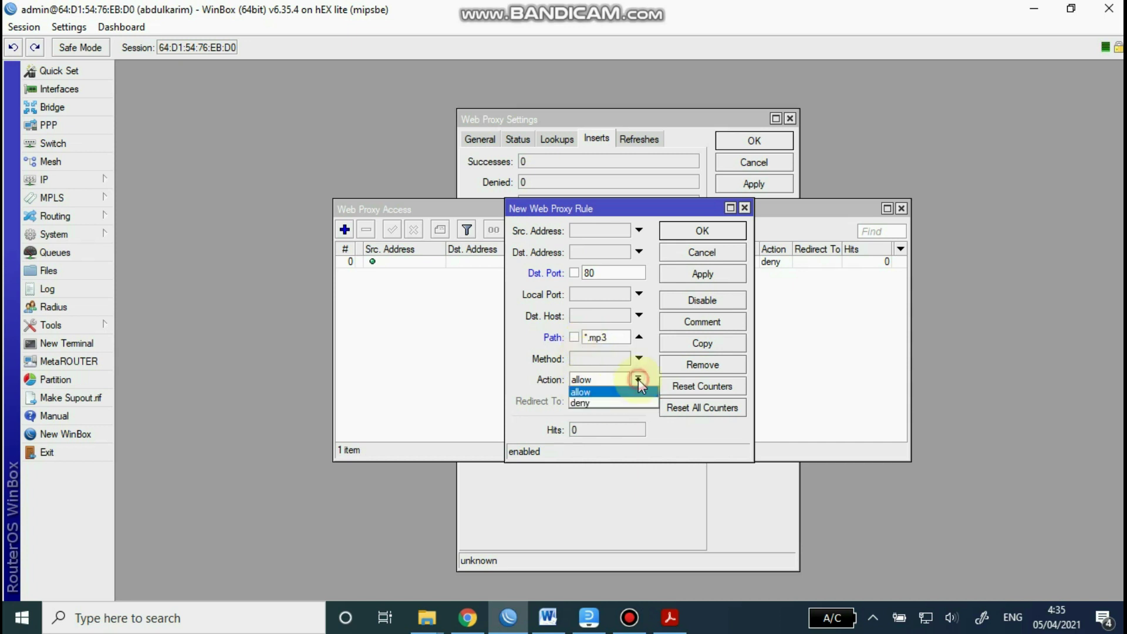
pyautogui.click(597, 402)
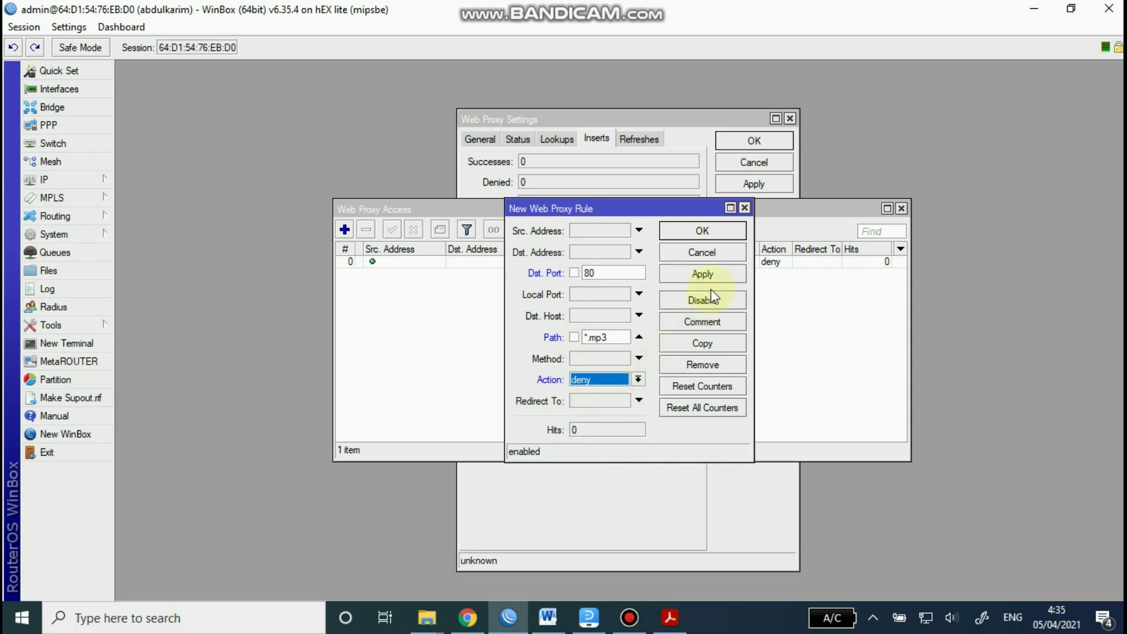
pyautogui.click(703, 275)
pyautogui.click(703, 231)
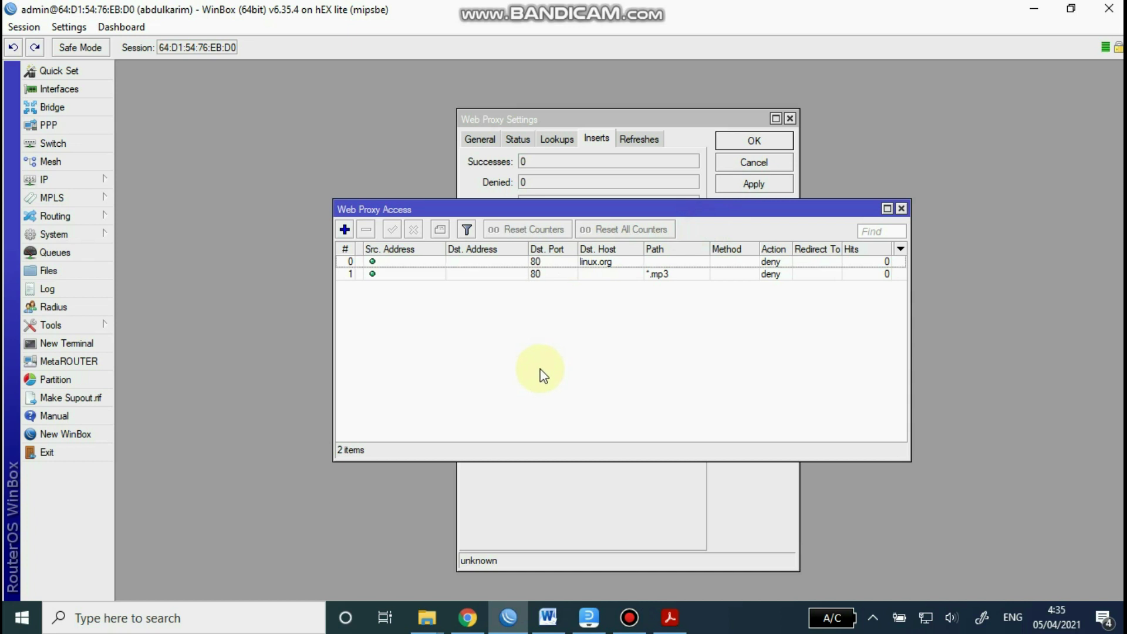
# Step: Add a matching port-80 deny rule for *.mkv, then close the Access and Web Proxy windows
pyautogui.click(345, 230)
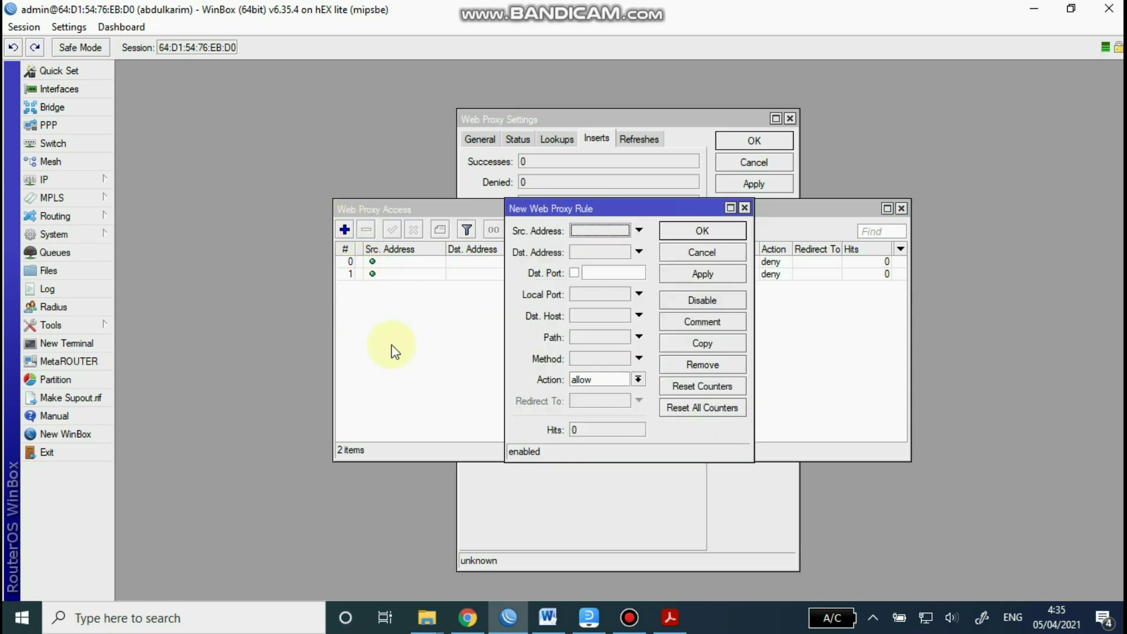
pyautogui.click(612, 275)
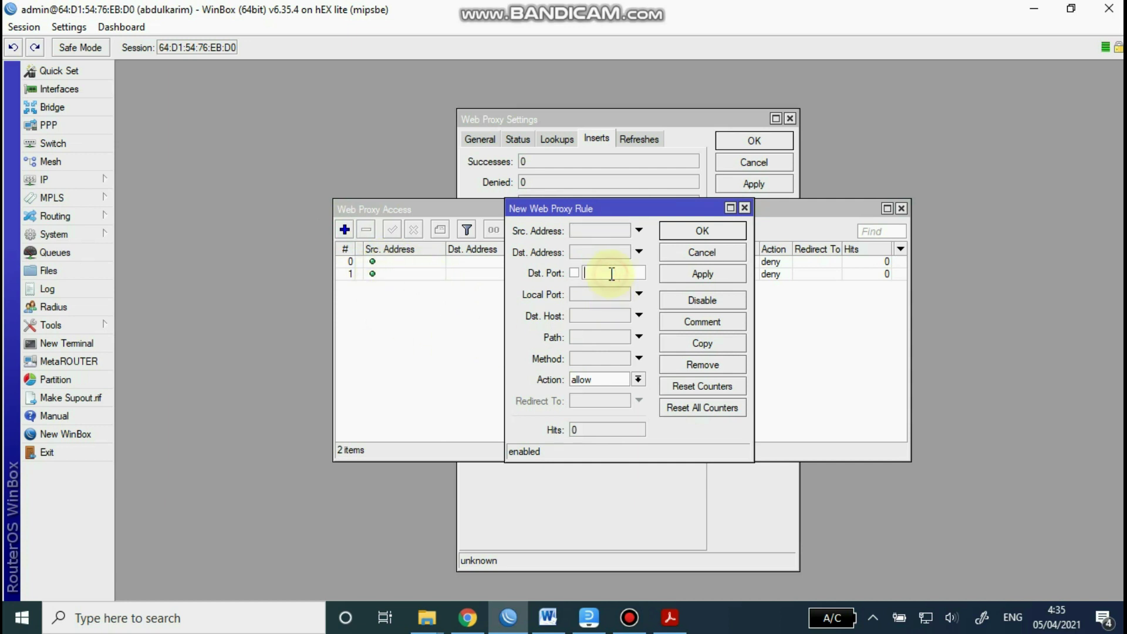
pyautogui.write('80')
pyautogui.click(595, 340)
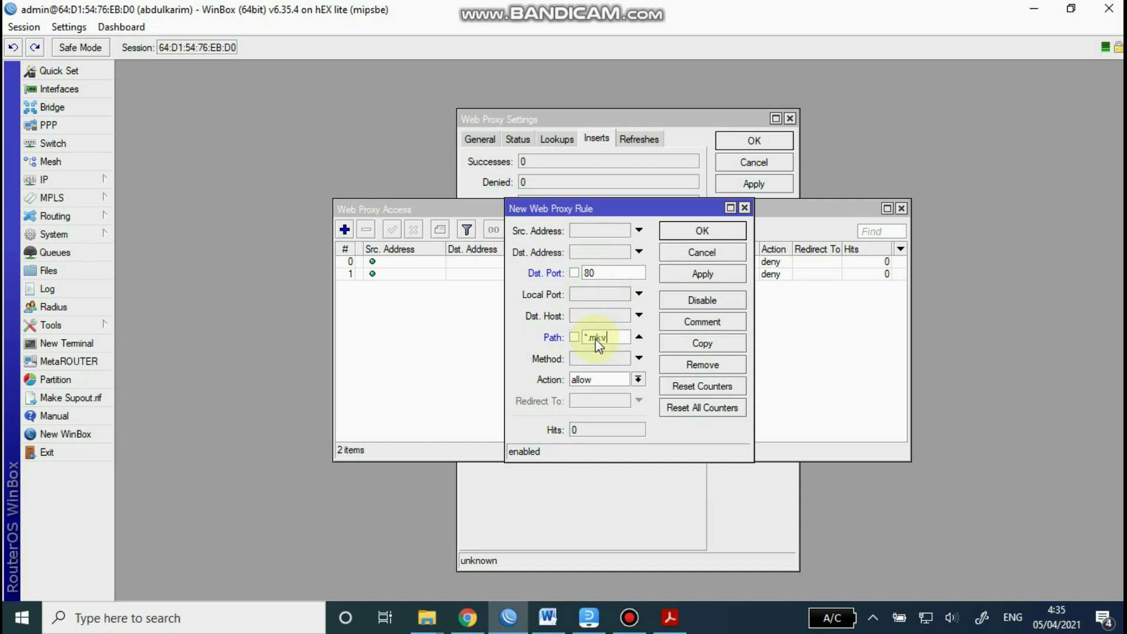
pyautogui.click(639, 380)
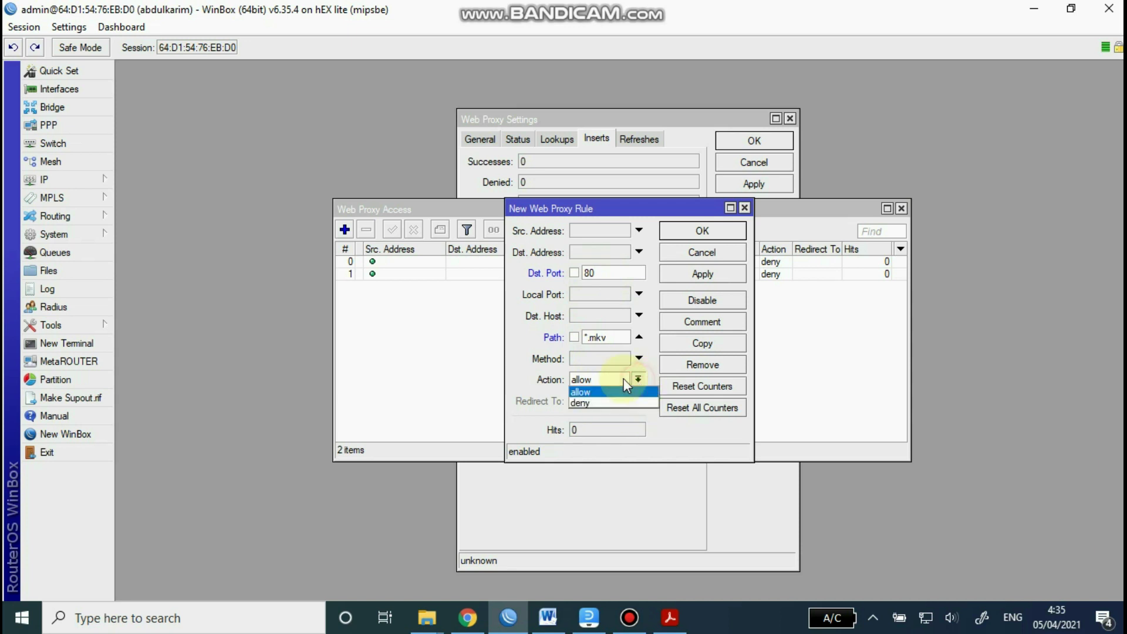
pyautogui.click(599, 403)
pyautogui.click(703, 274)
pyautogui.click(701, 232)
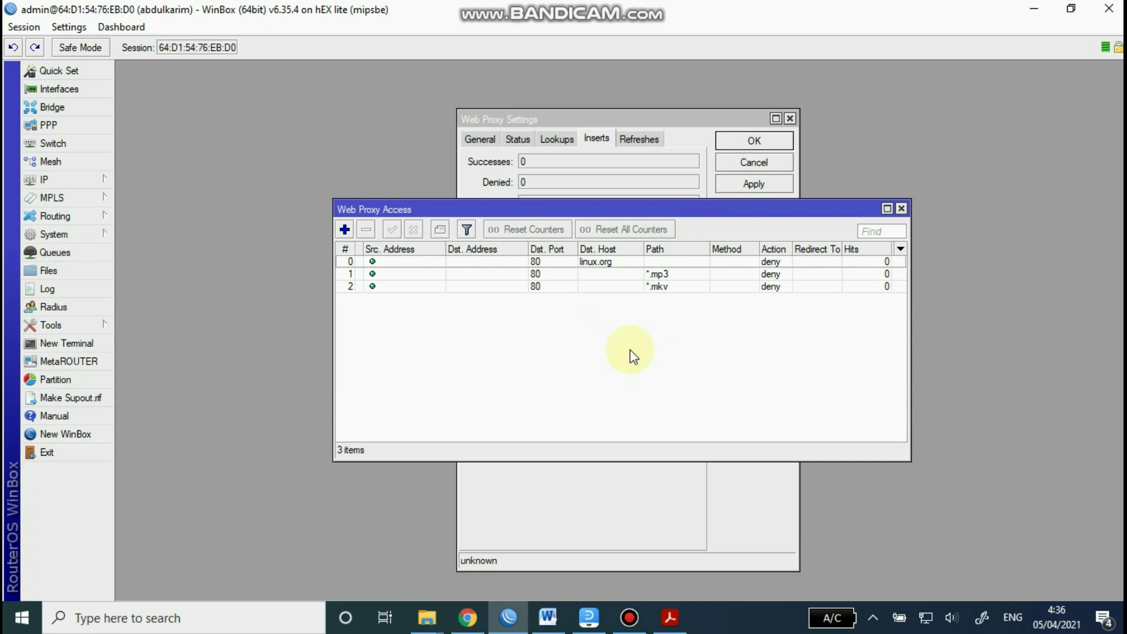
pyautogui.click(901, 209)
pyautogui.click(790, 118)
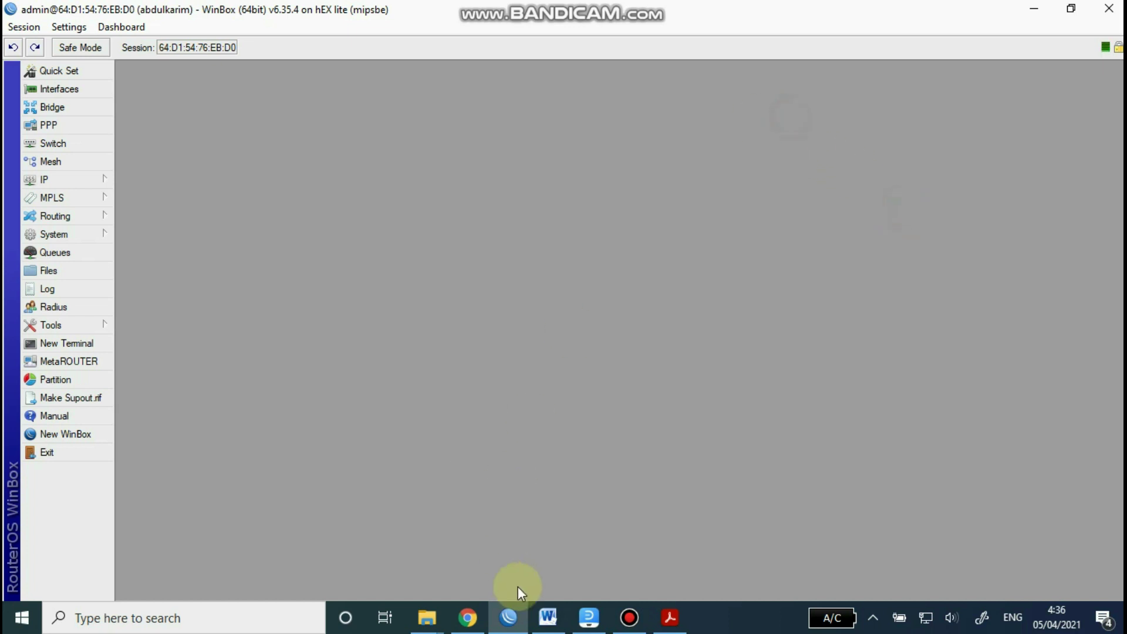
# Step: Highlight the Blocking Site and Blocking File lines in Word, then switch to the EdrawMax diagram
pyautogui.click(548, 617)
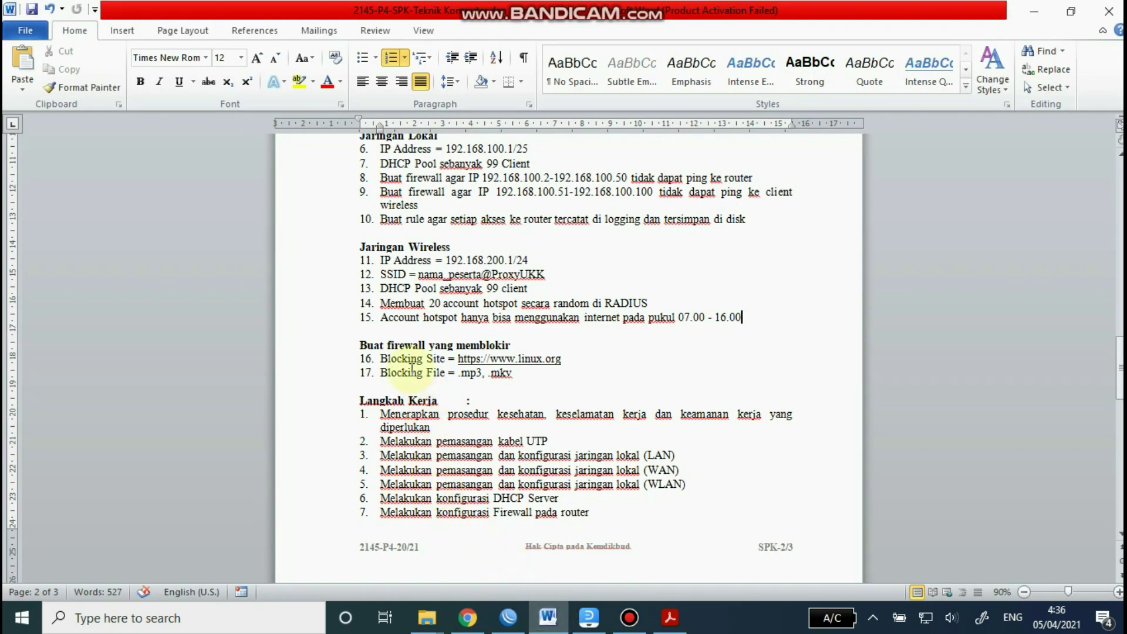
pyautogui.click(354, 359)
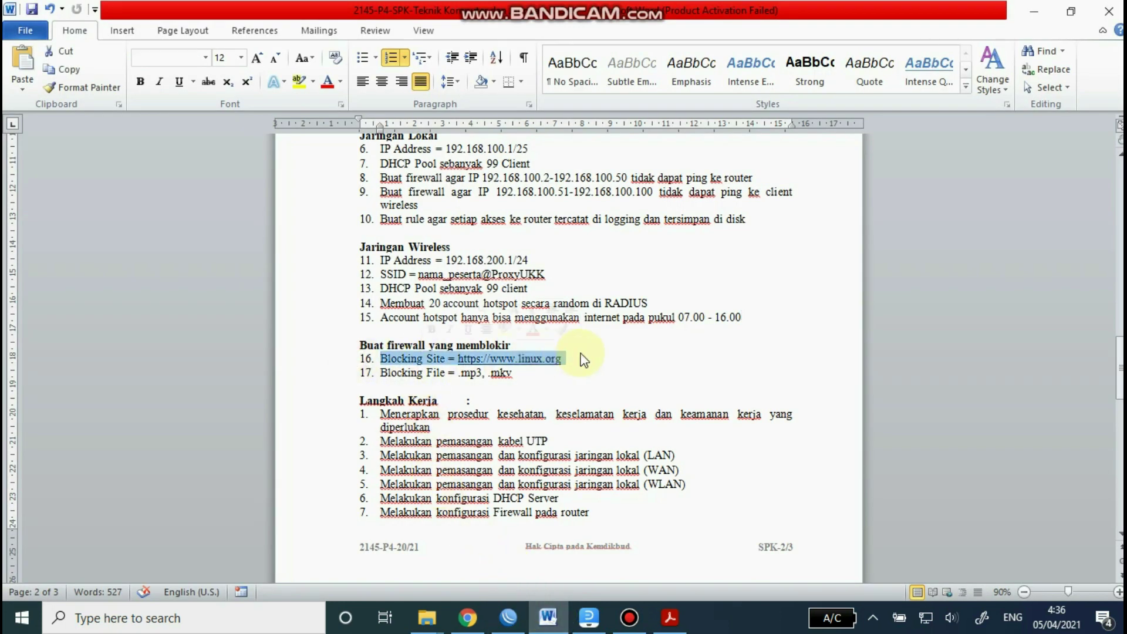
pyautogui.moveTo(376, 372); pyautogui.dragTo(543, 374)
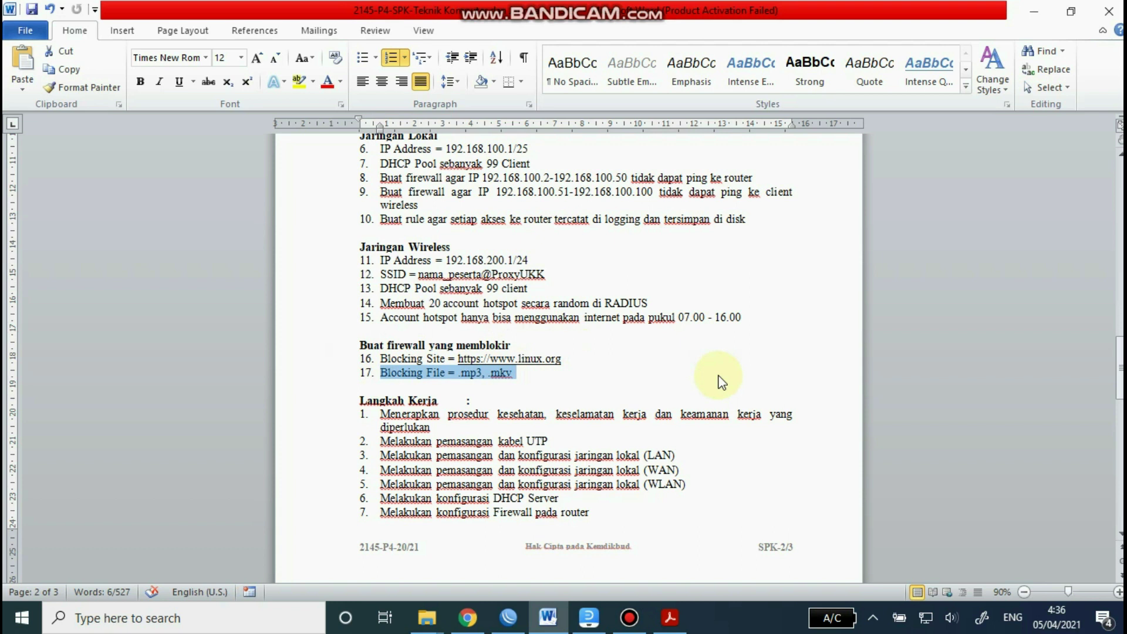
pyautogui.click(590, 619)
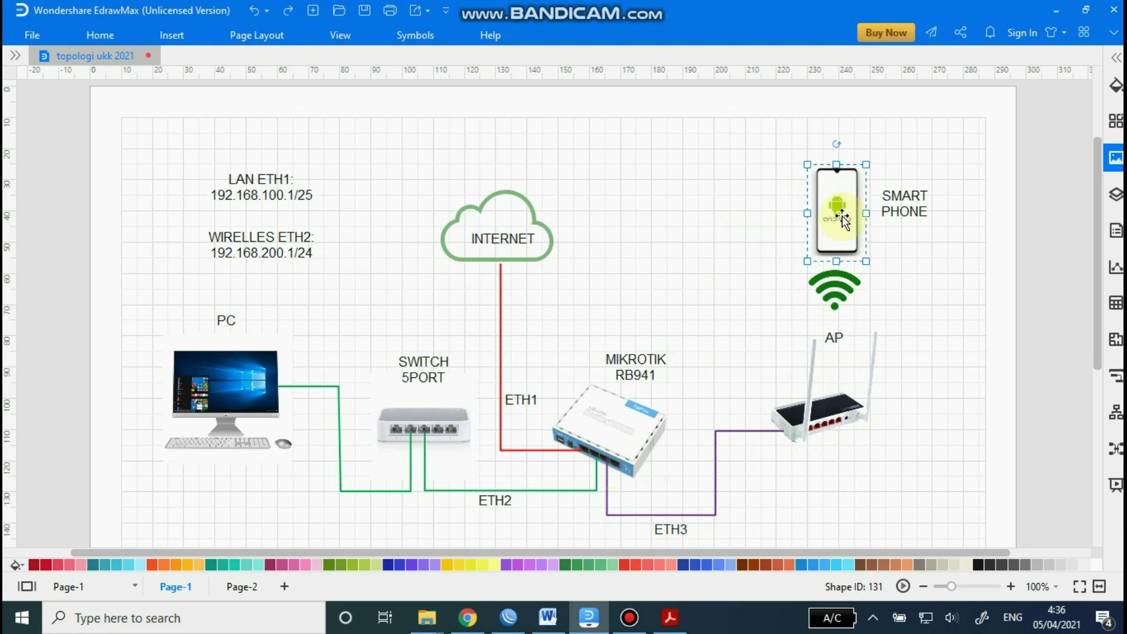
pyautogui.click(637, 621)
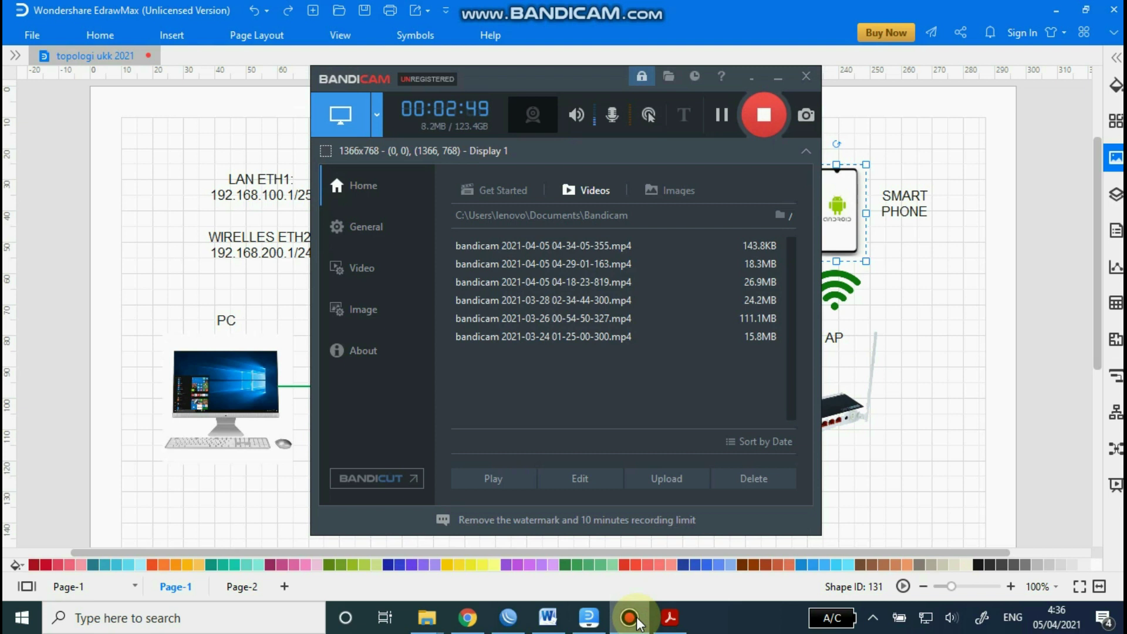
pyautogui.click(637, 621)
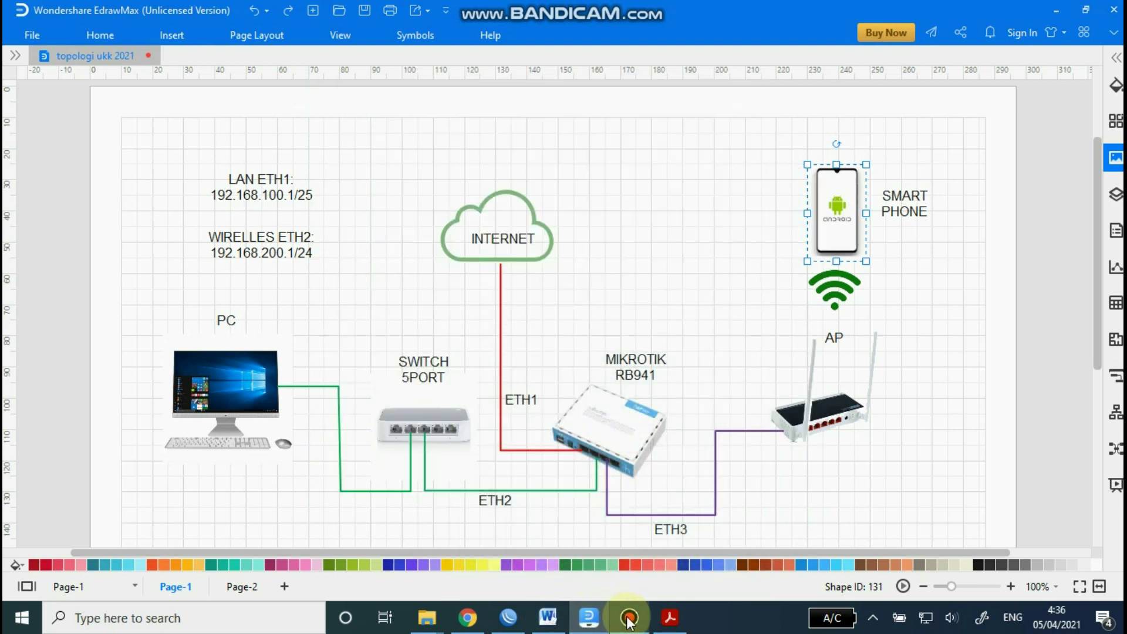
pyautogui.moveTo(629, 621)
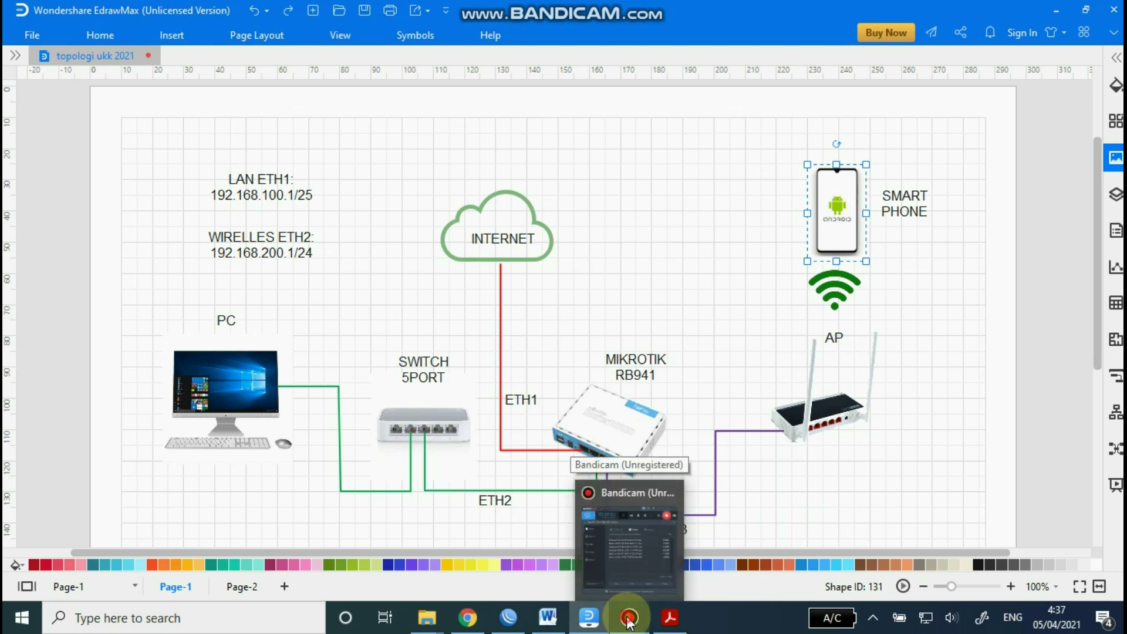
pyautogui.click(629, 620)
pyautogui.click(630, 620)
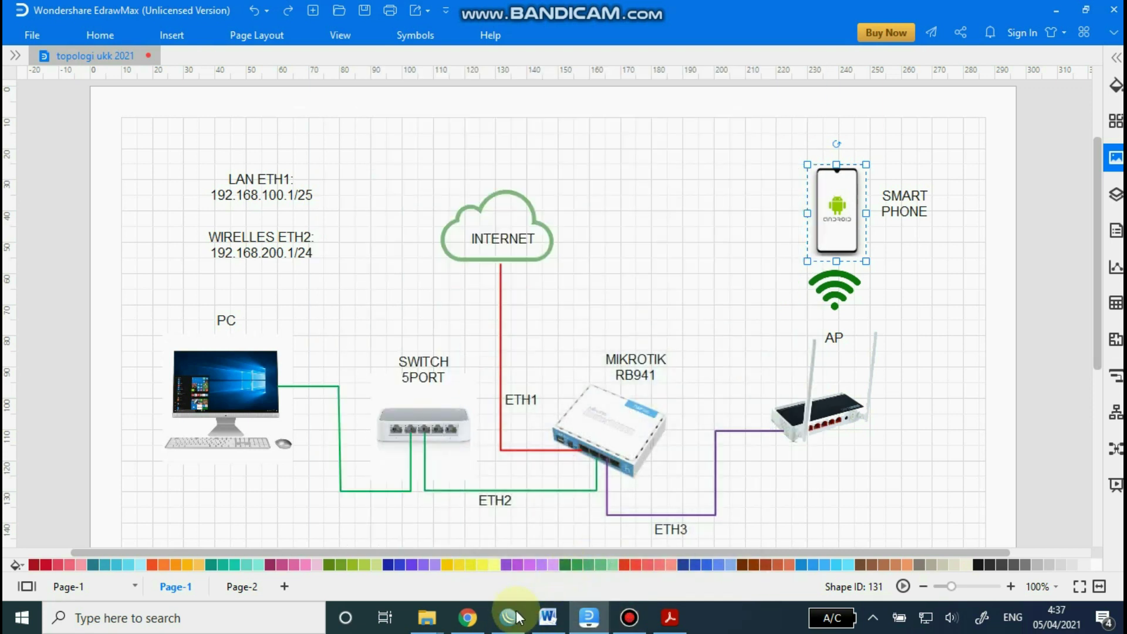
pyautogui.moveTo(509, 624)
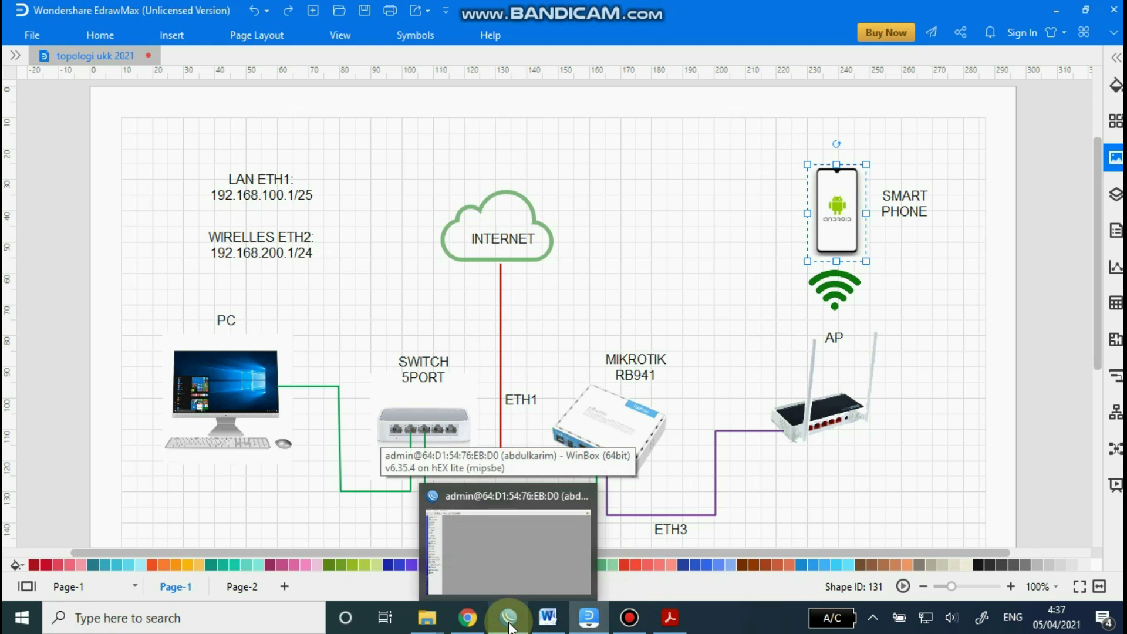
pyautogui.moveTo(631, 624)
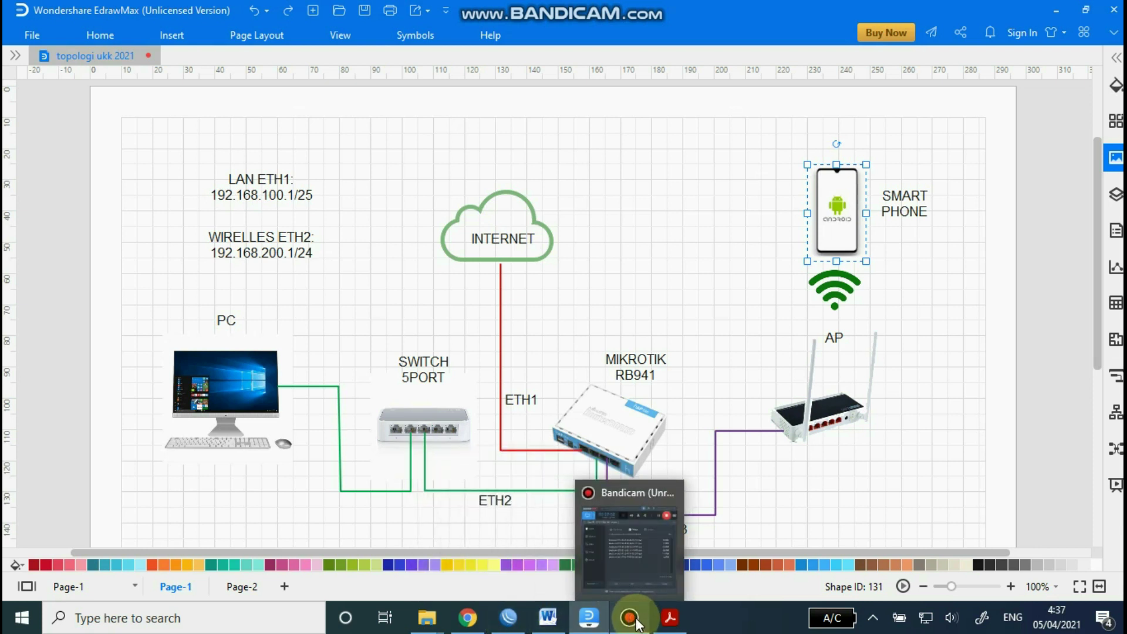
pyautogui.click(631, 619)
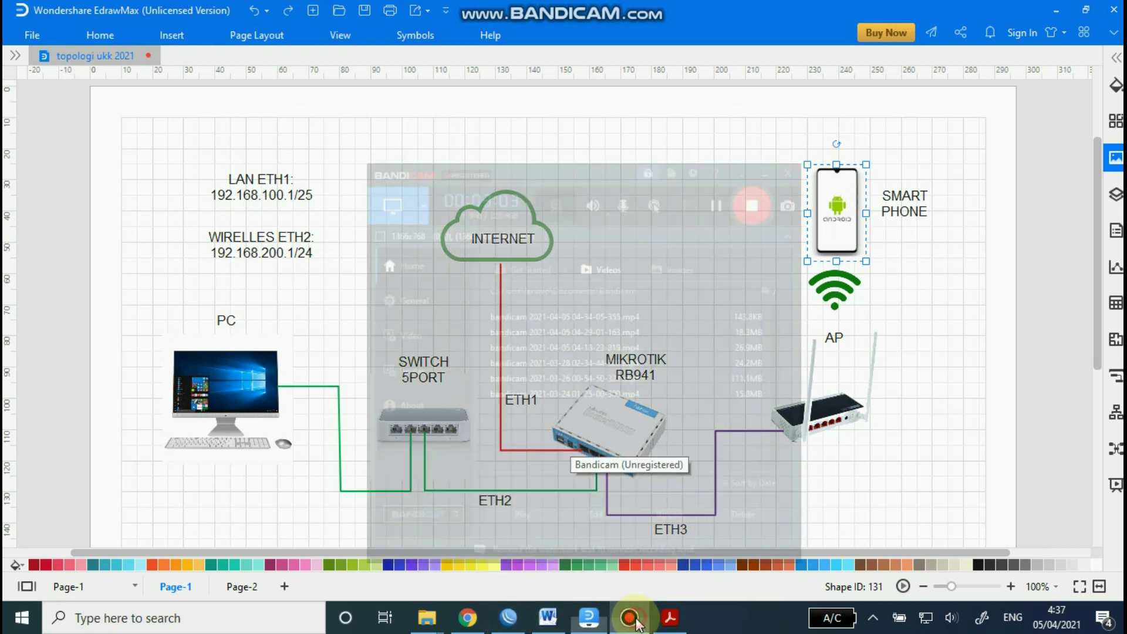
pyautogui.click(762, 120)
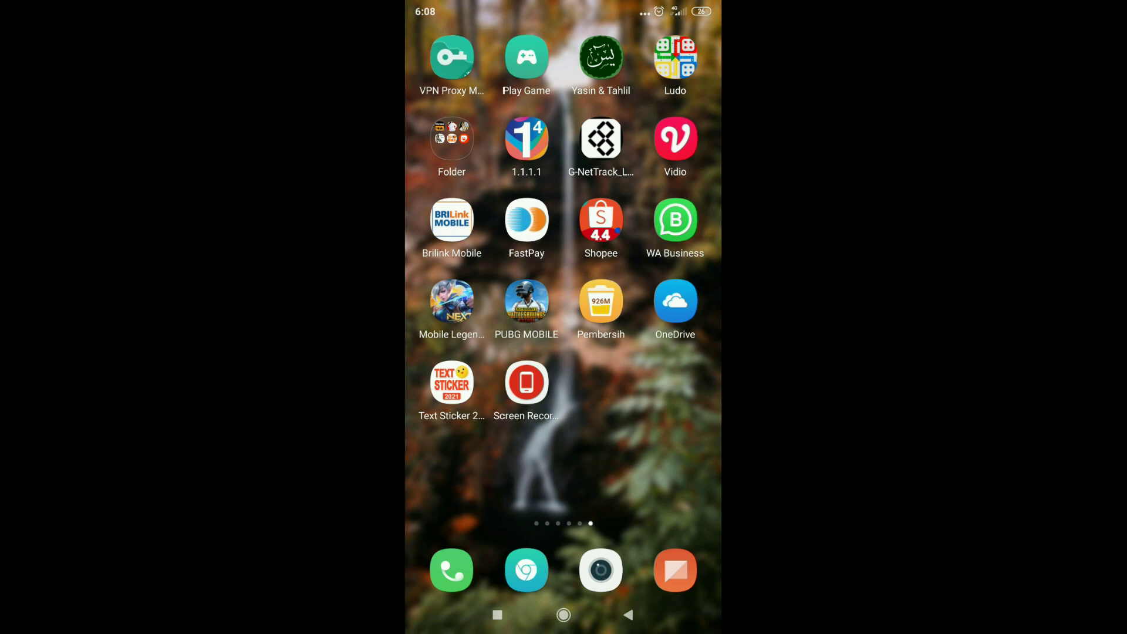
# Step: Swipe back to the first home screen page and open Setelan (Settings)
pyautogui.moveTo(458, 293); pyautogui.dragTo(670, 294)
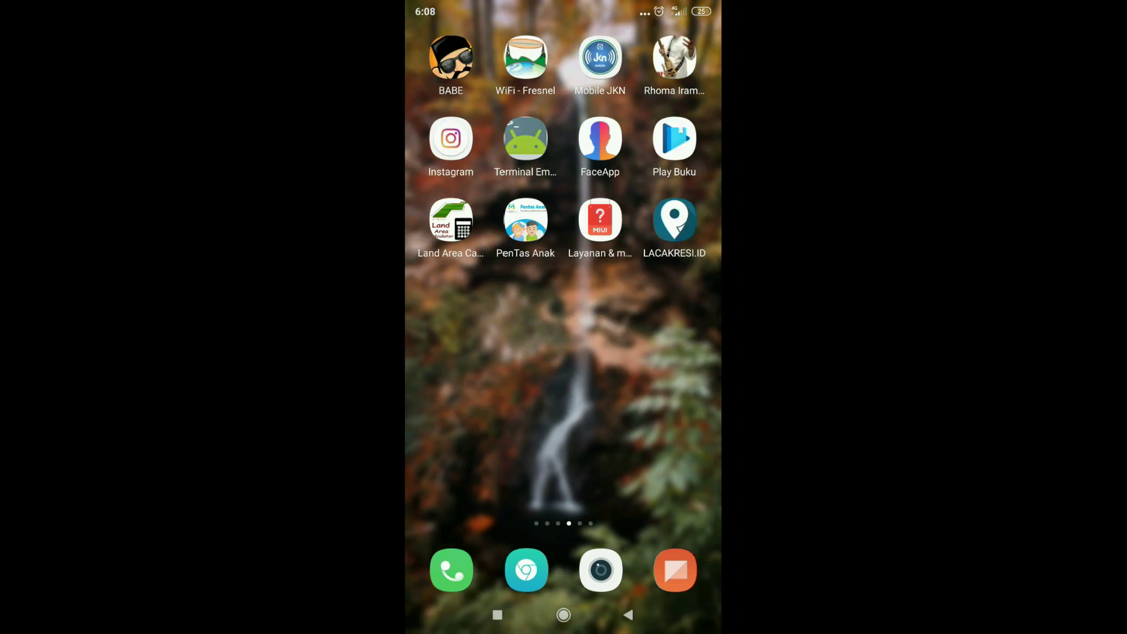
pyautogui.moveTo(458, 294); pyautogui.dragTo(669, 294)
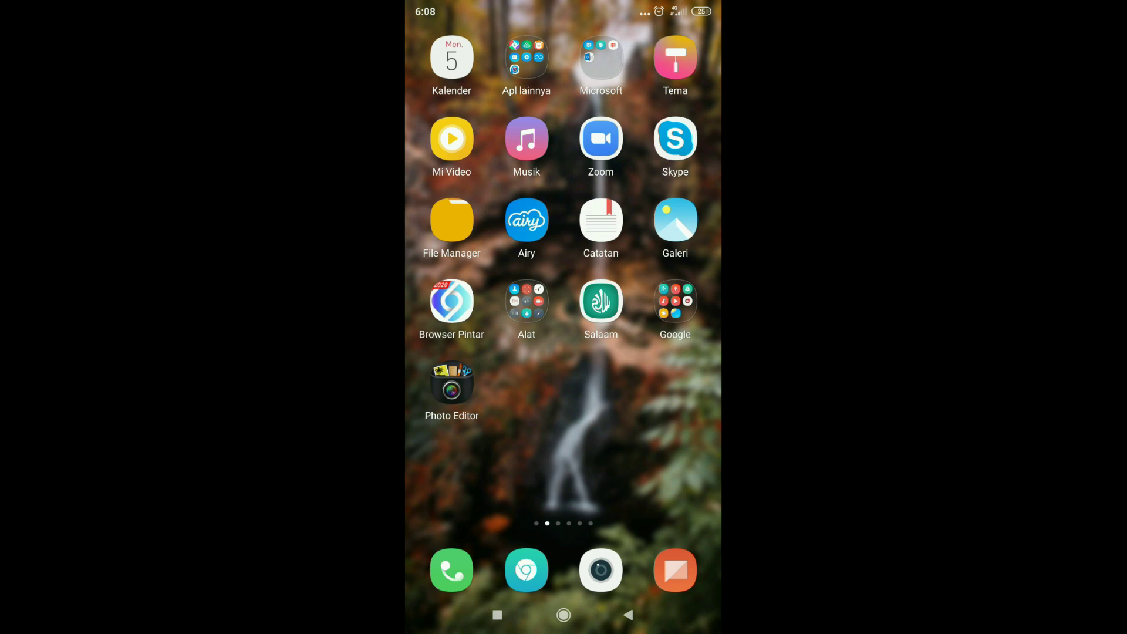
pyautogui.moveTo(458, 293); pyautogui.dragTo(669, 293)
pyautogui.click(443, 220)
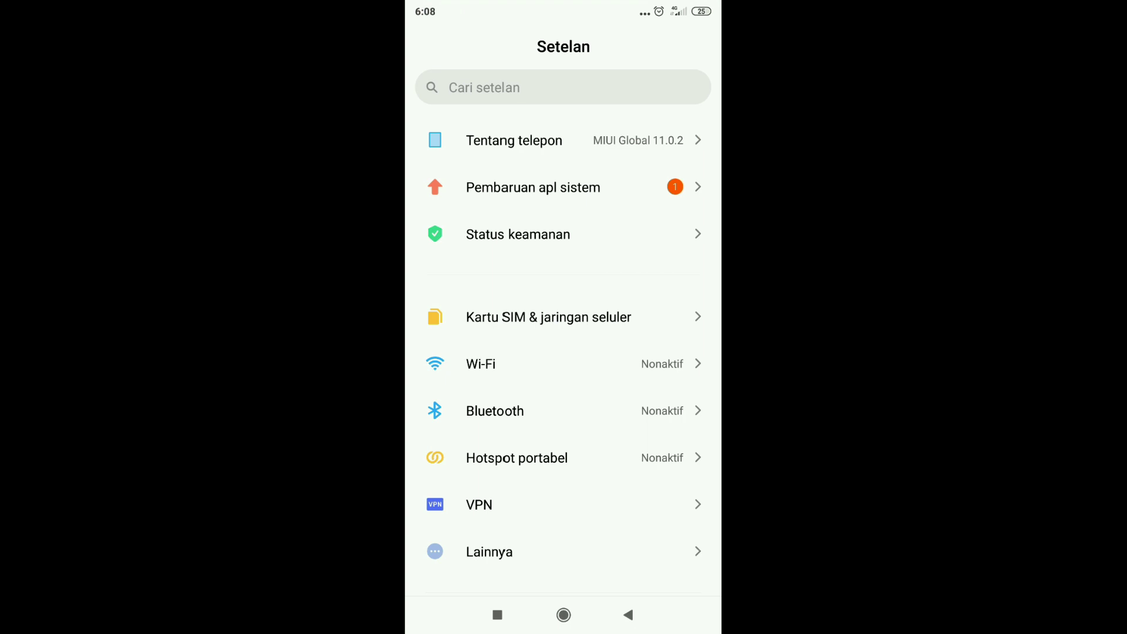
# Step: Turn Wi-Fi on and join the proxyUKK hotspot network to reach its login page
pyautogui.click(481, 364)
pyautogui.click(681, 105)
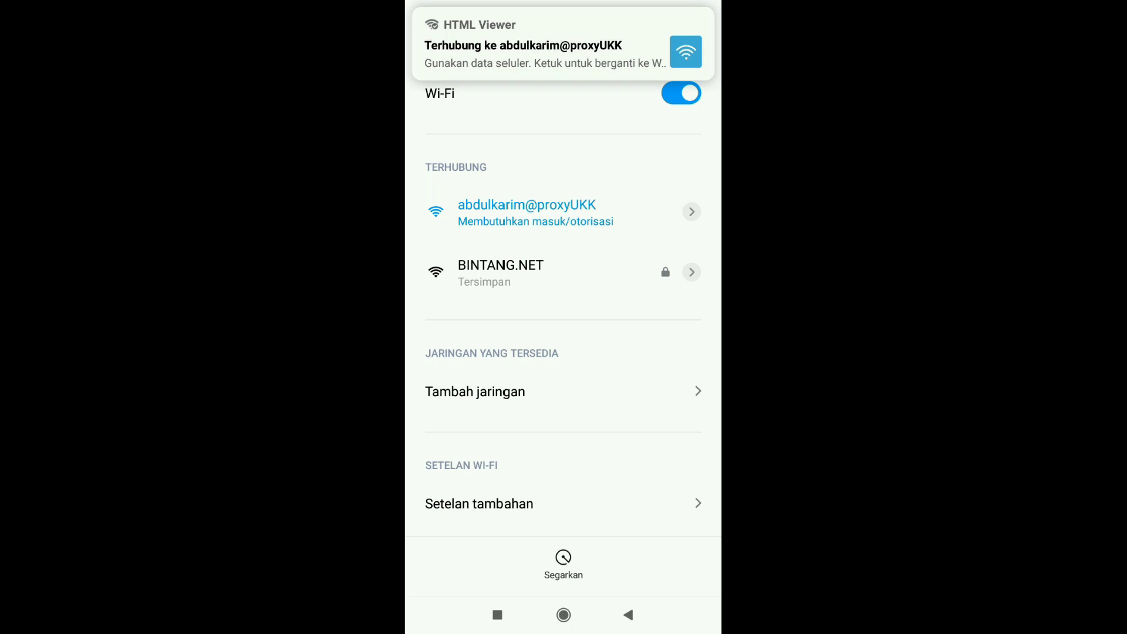
pyautogui.click(564, 212)
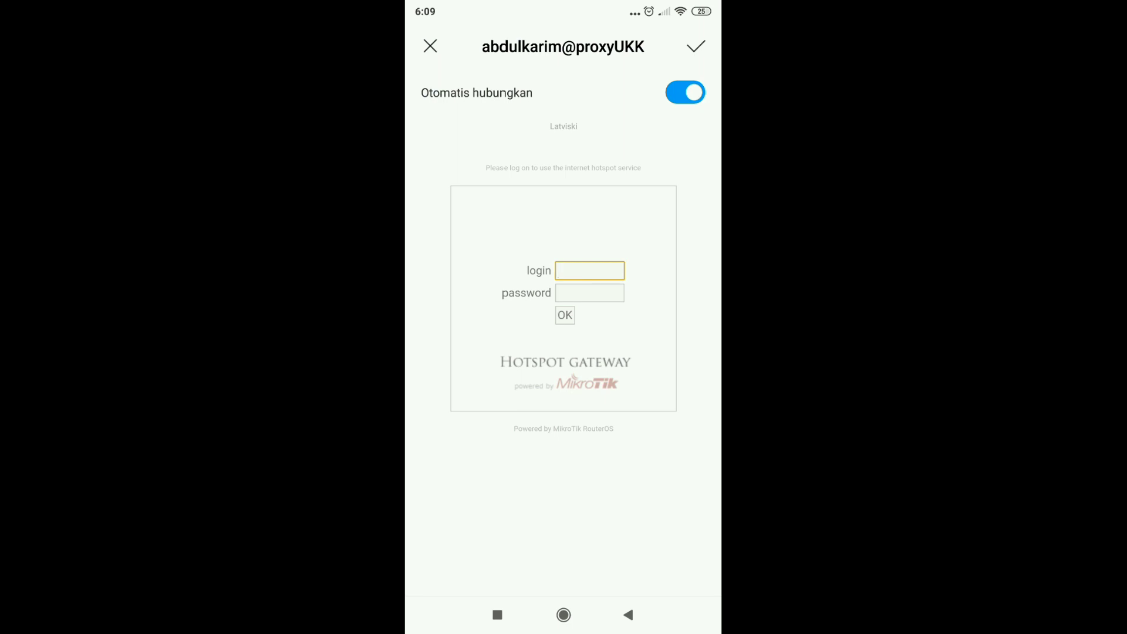
# Step: Enter a voucher username and password and submit the first hotspot login attempt
pyautogui.click(589, 270)
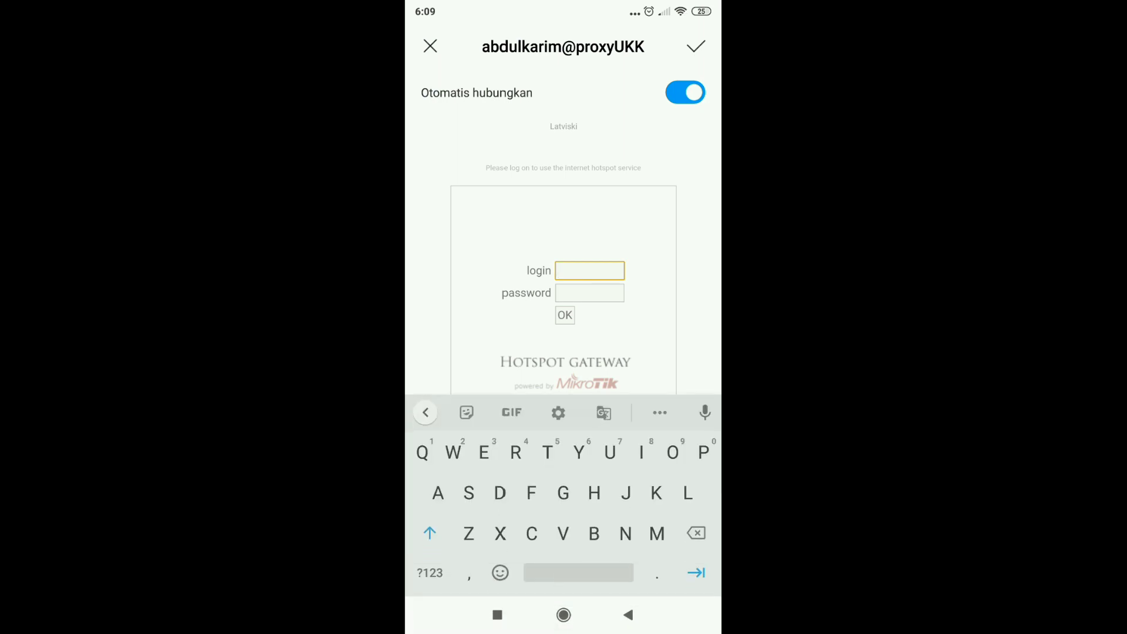
pyautogui.click(430, 532)
pyautogui.write('nyz')
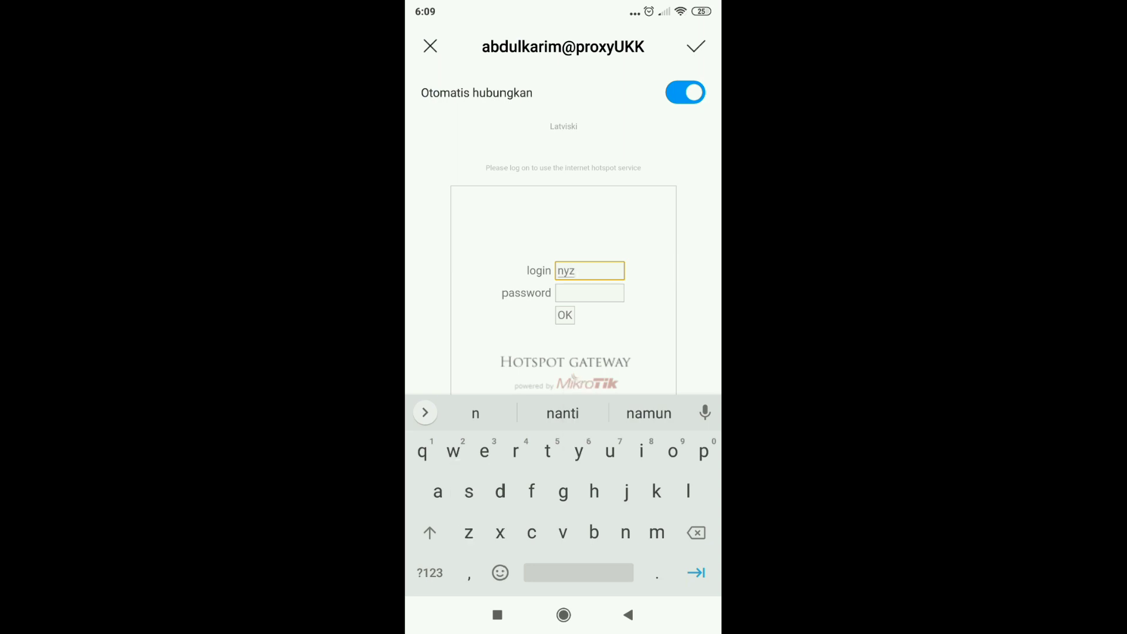
pyautogui.press('Tab')
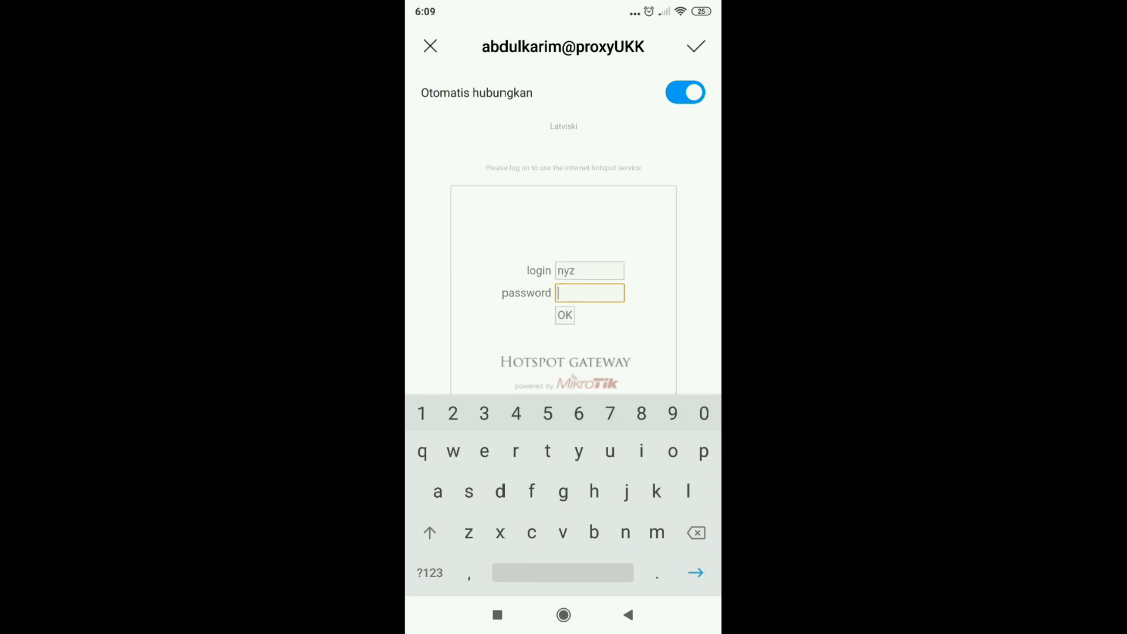
pyautogui.write('888')
pyautogui.press('Tab')
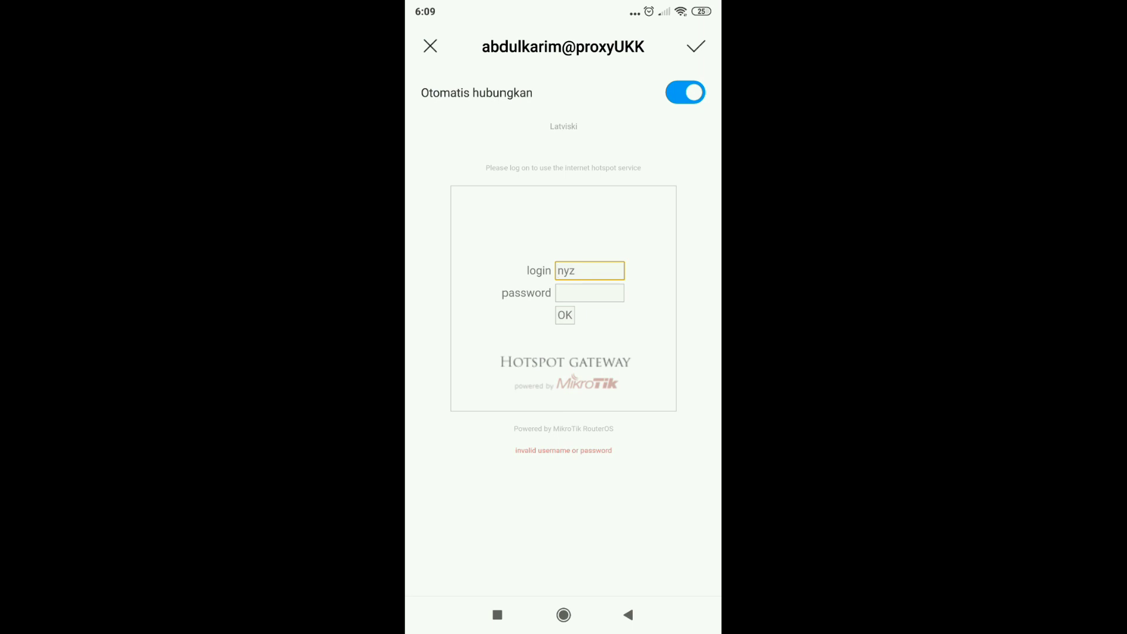
# Step: Correct the voucher username and password, log in successfully, and confirm the hotspot shows Terhubung
pyautogui.click(573, 287)
pyautogui.press('BackSpace')
pyautogui.press('BackSpace')
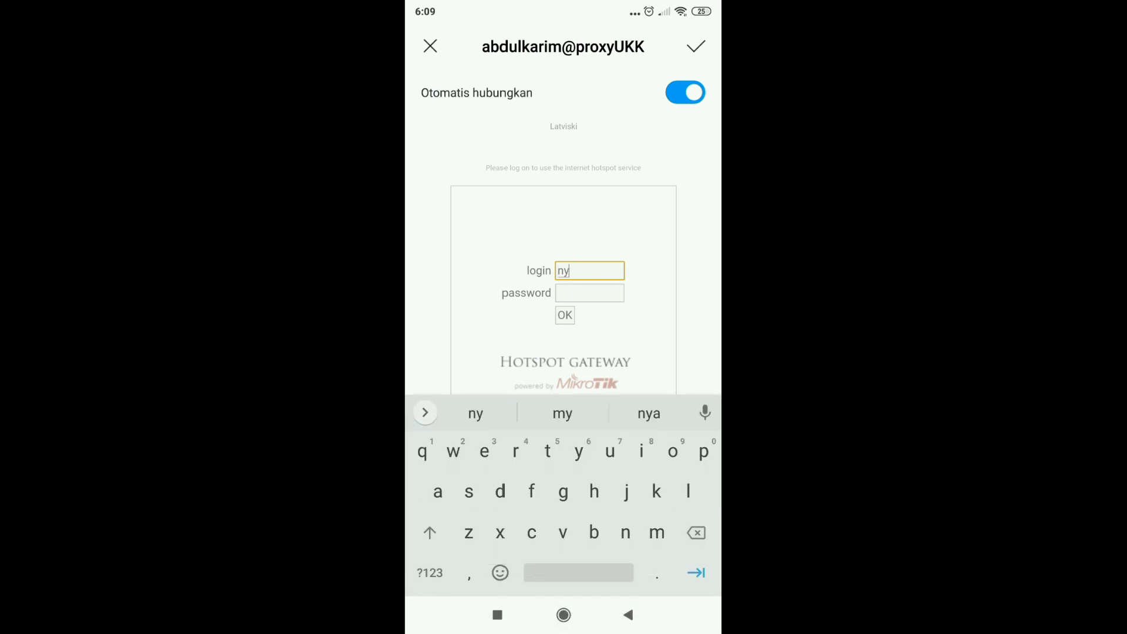
pyautogui.write('zv')
pyautogui.click(589, 293)
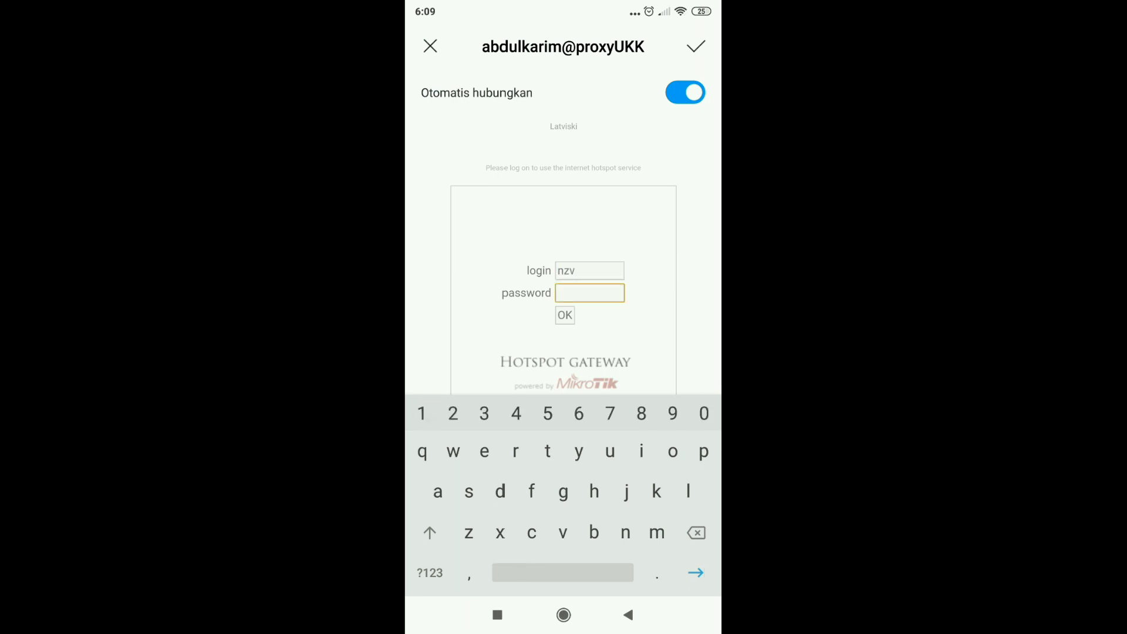
pyautogui.write('348')
pyautogui.click(565, 316)
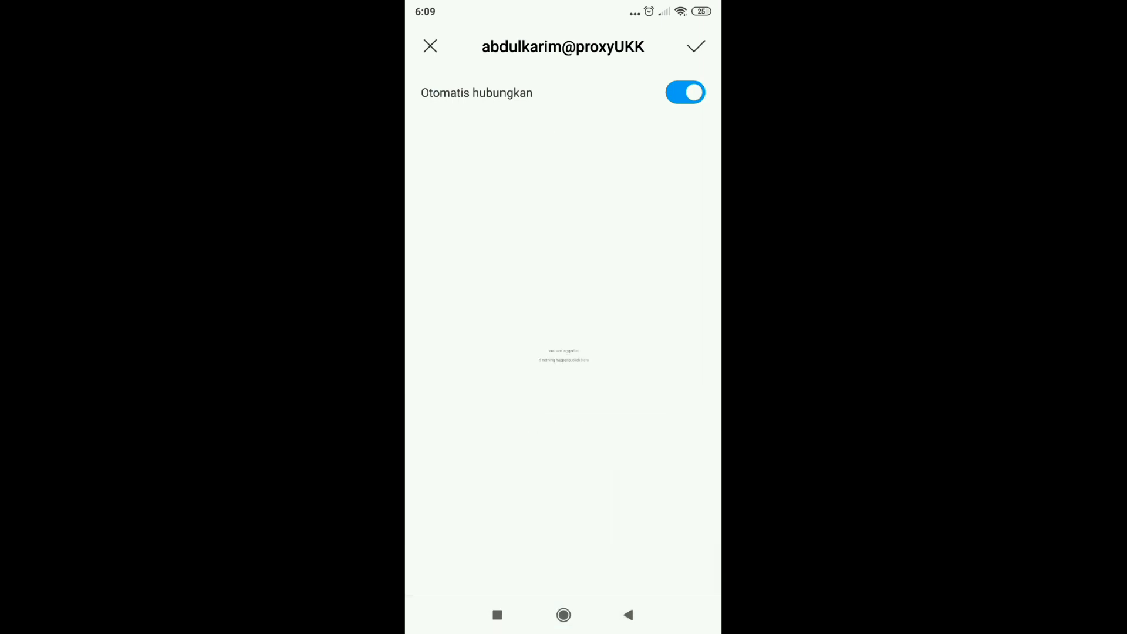
pyautogui.click(696, 47)
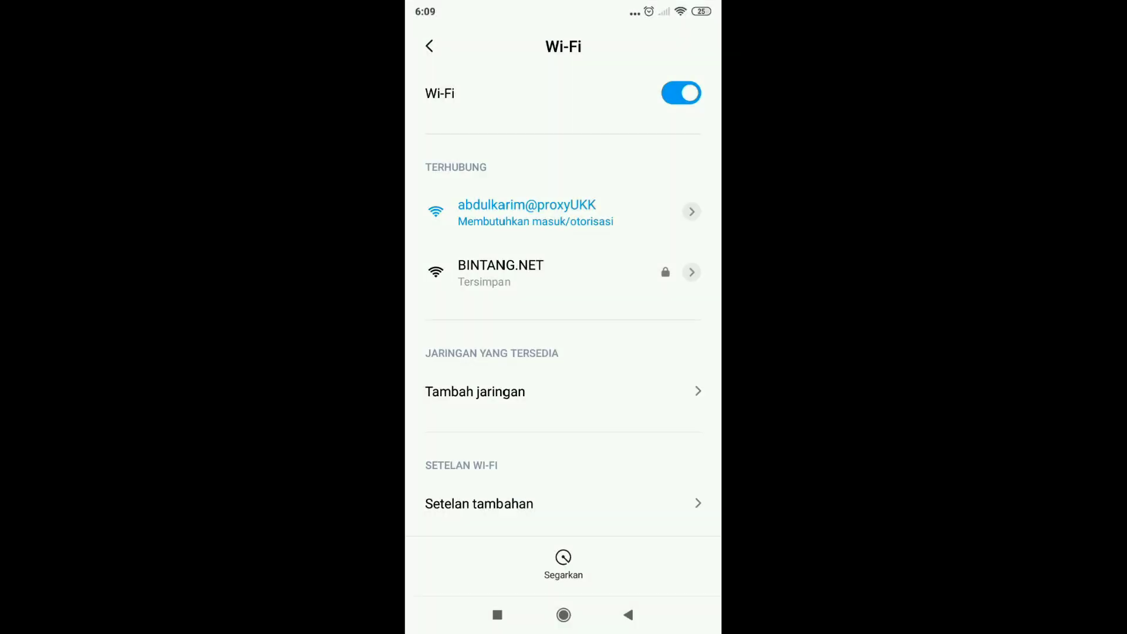
pyautogui.scroll(-1, 564, 305)
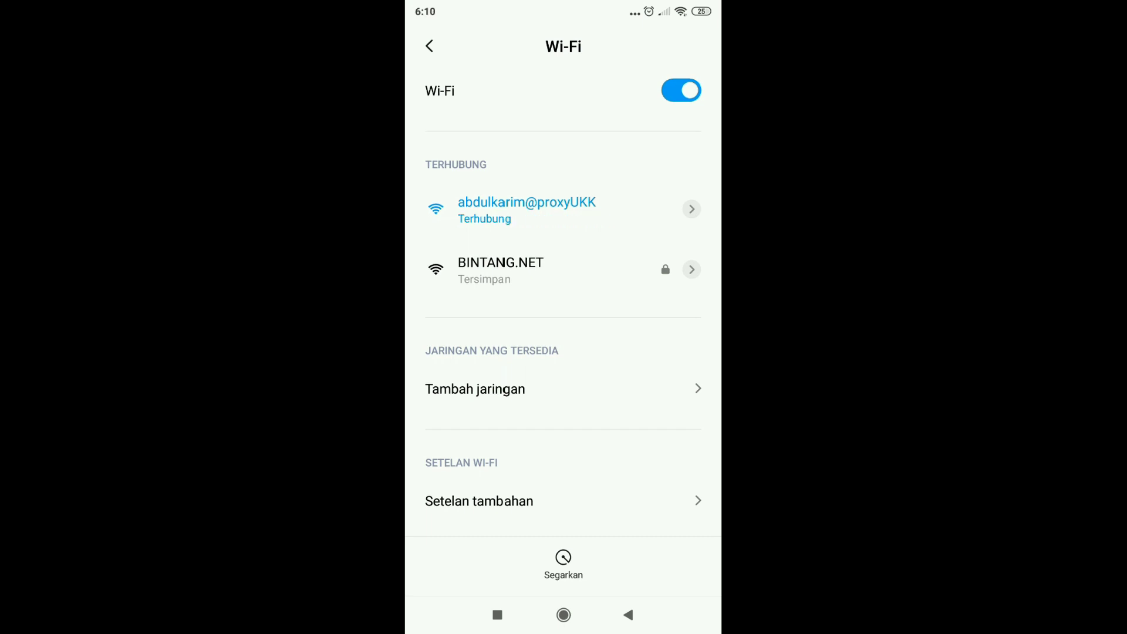
# Step: Open Chrome on the phone and load google.com through the hotspot
pyautogui.click(564, 614)
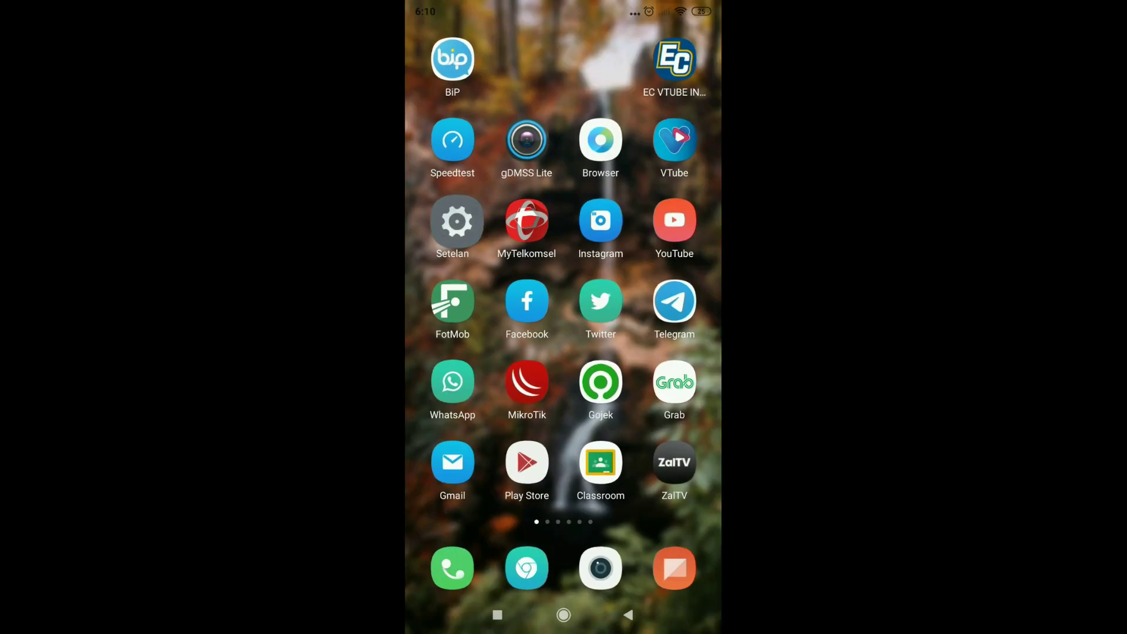
pyautogui.click(526, 570)
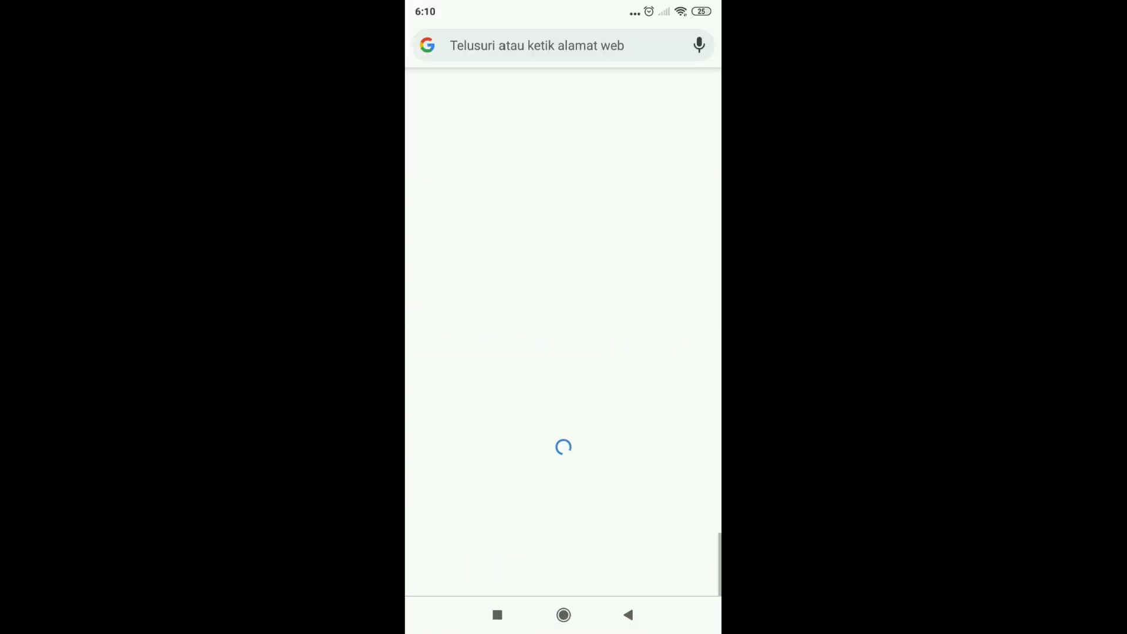
pyautogui.click(538, 45)
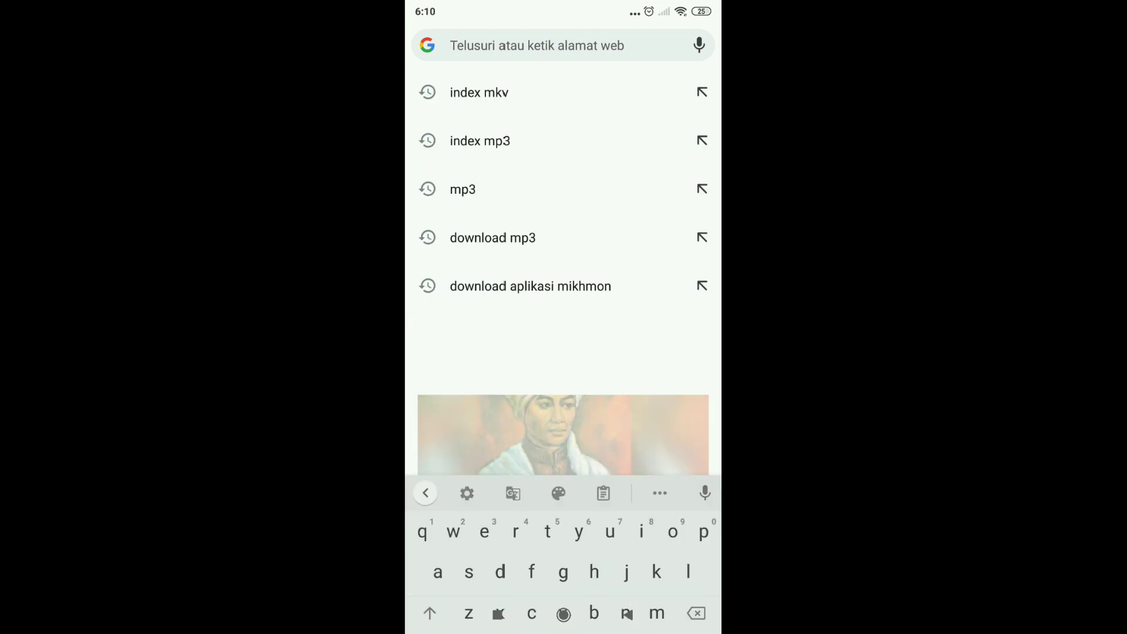
pyautogui.write('goo')
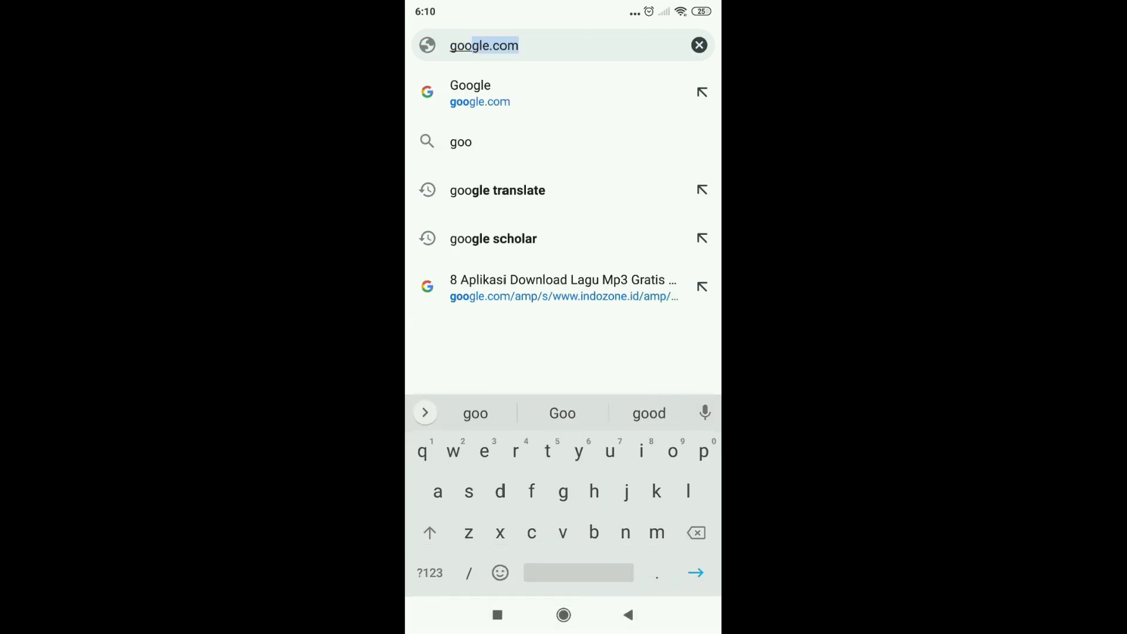
pyautogui.press('Return')
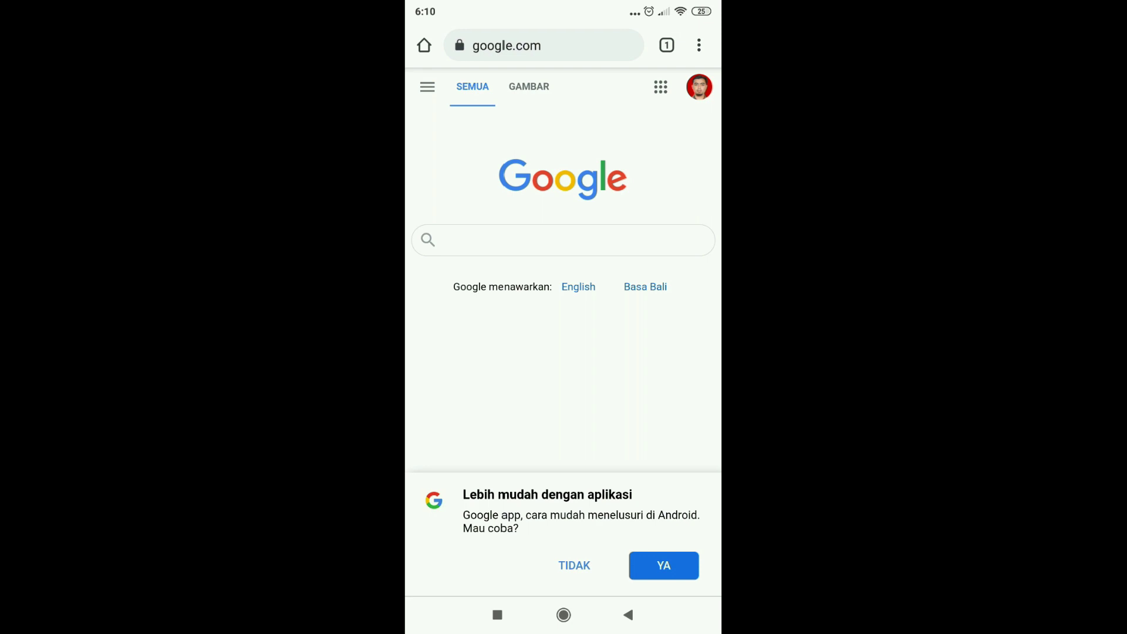
pyautogui.click(543, 45)
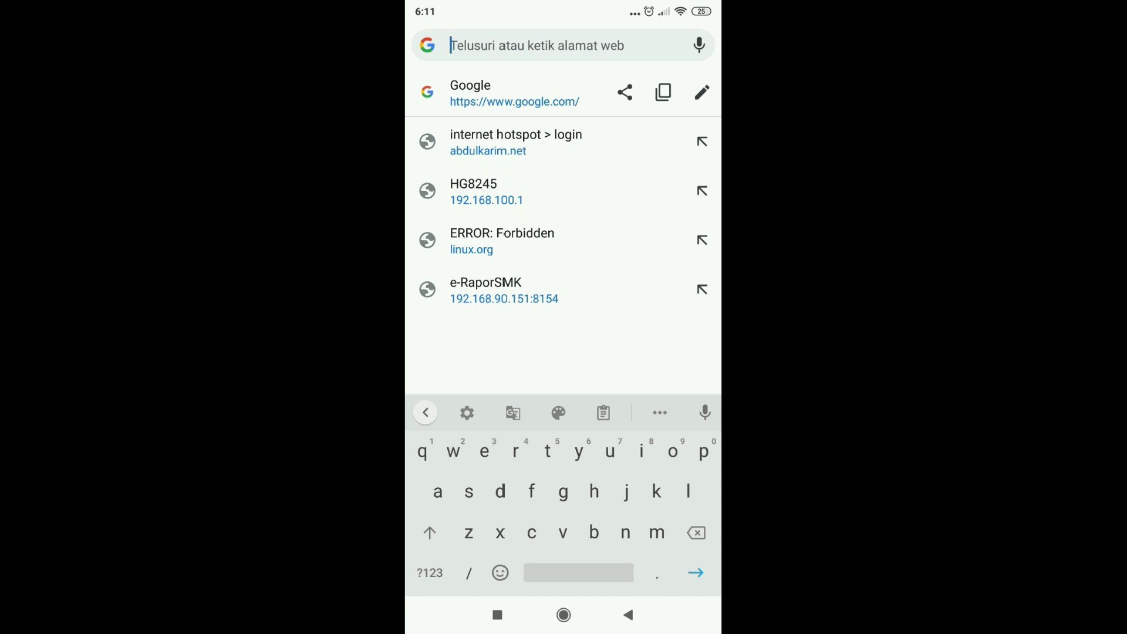
# Step: Load linux.org to confirm the proxy's Forbidden page, then go back to Google
pyautogui.write('linux')
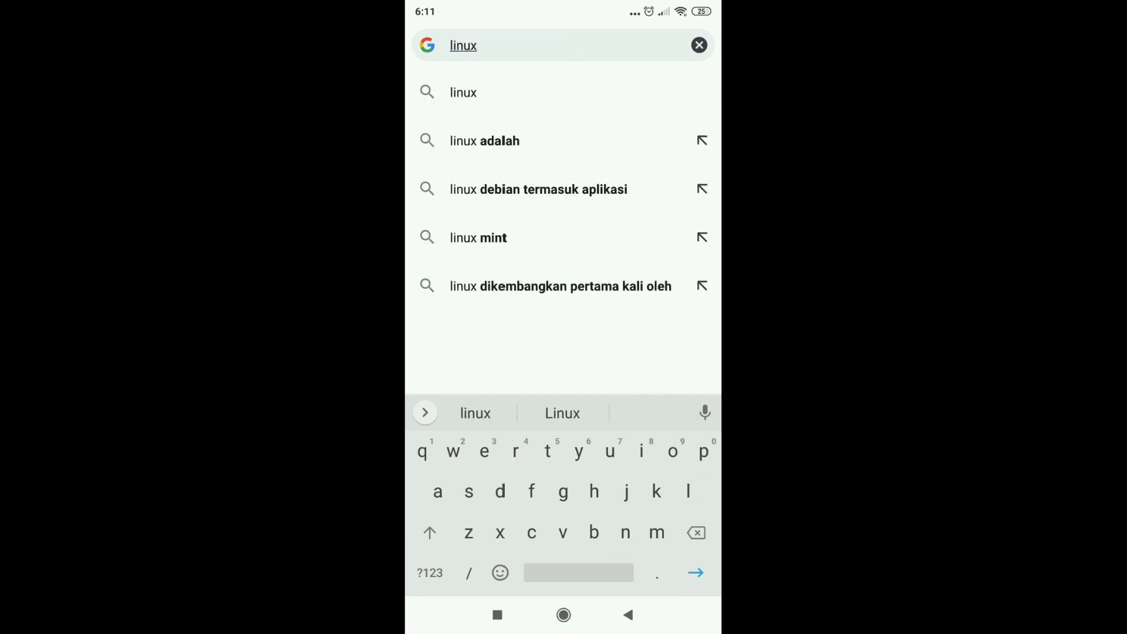
pyautogui.write('.org')
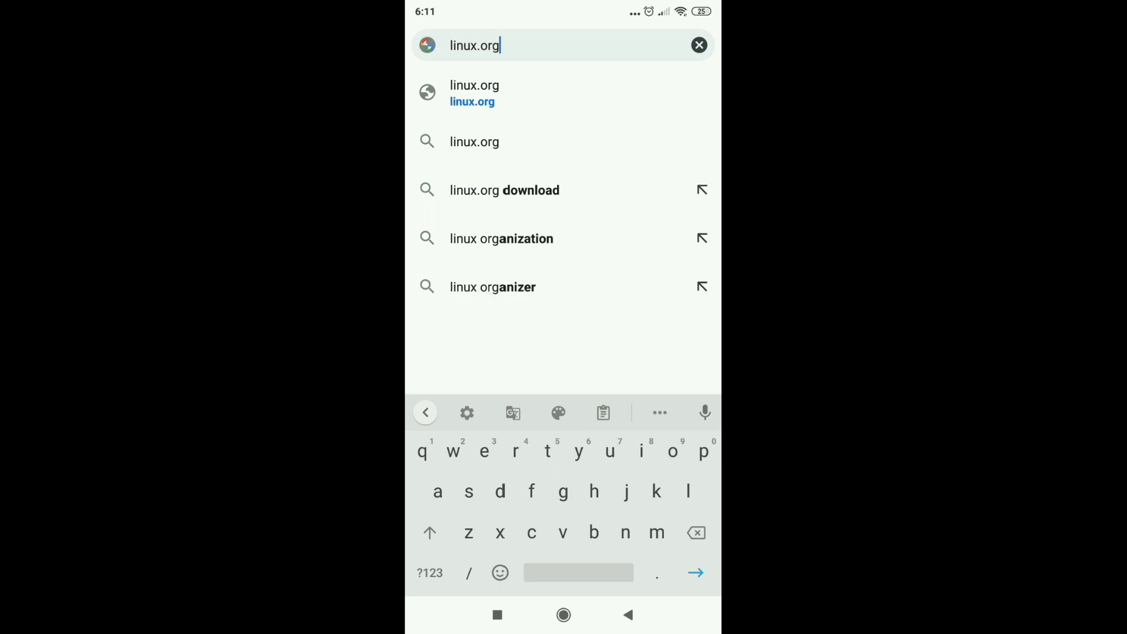
pyautogui.press('Return')
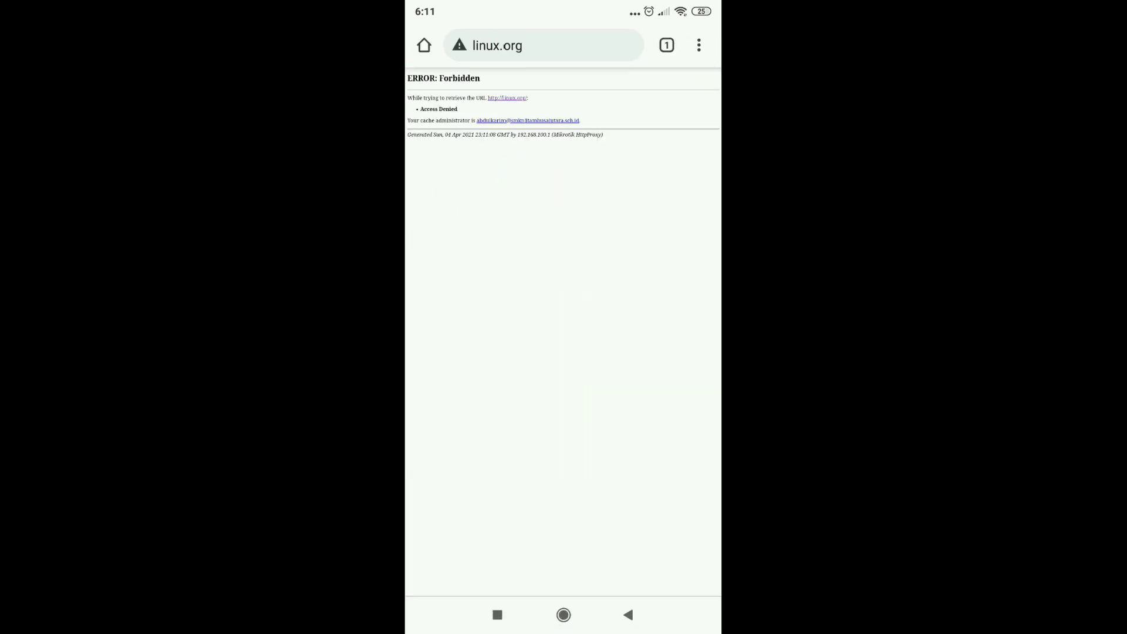
pyautogui.scroll(3, 564, 332)
pyautogui.scroll(2, 563, 332)
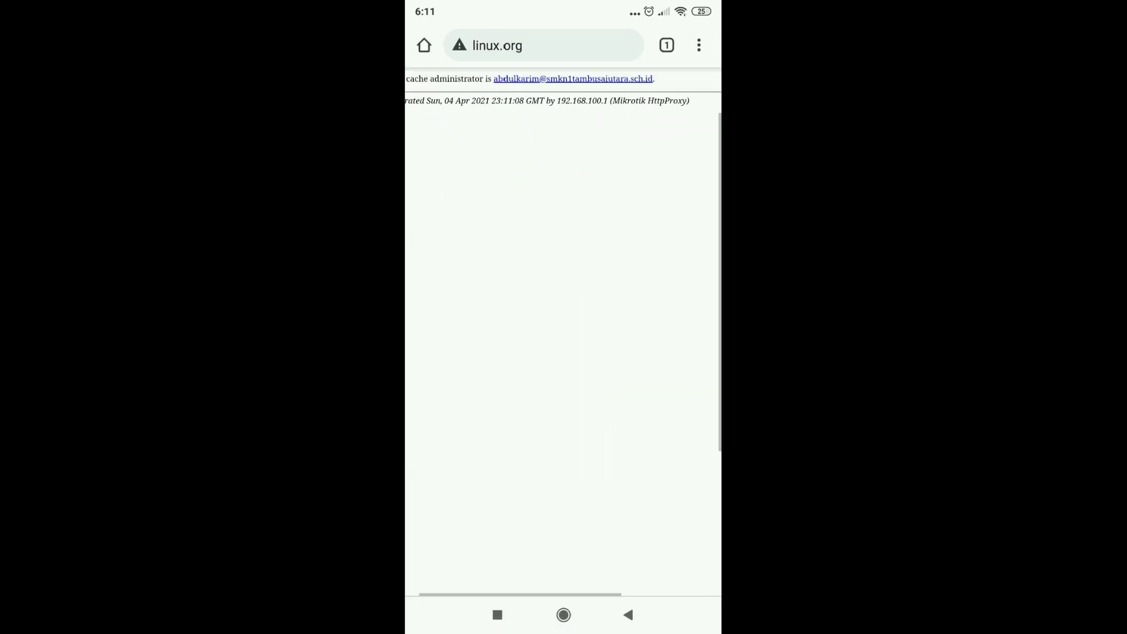
pyautogui.scroll(3, 563, 332)
pyautogui.hscroll(-1, 564, 332)
pyautogui.hscroll(-1, 564, 331)
pyautogui.hscroll(1, 564, 332)
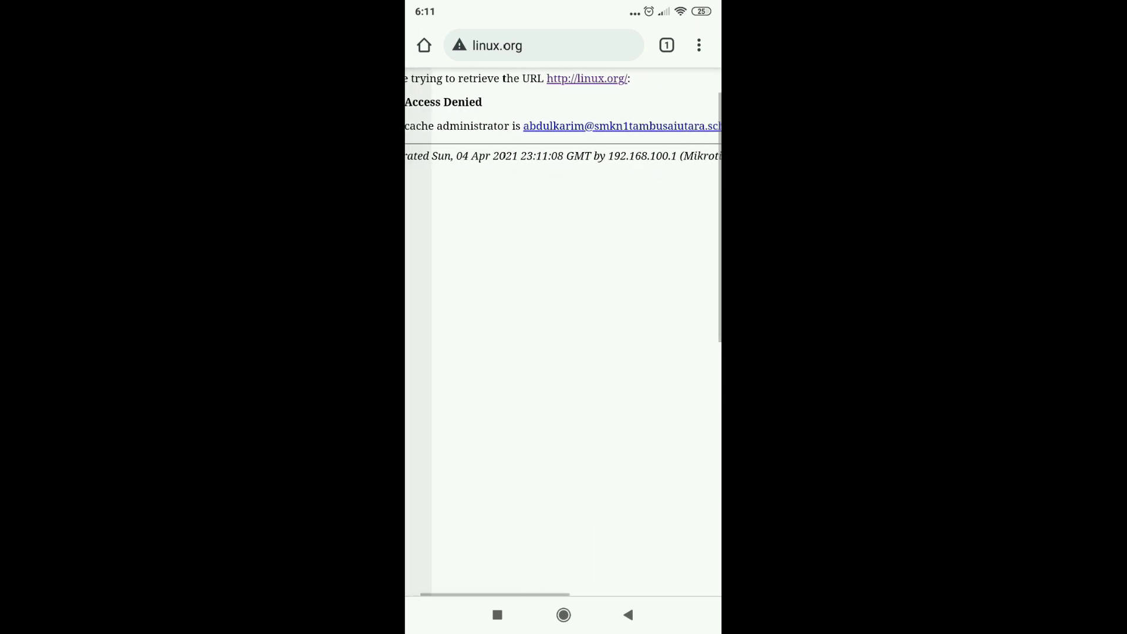
pyautogui.hscroll(1, 564, 332)
pyautogui.scroll(-2, 564, 332)
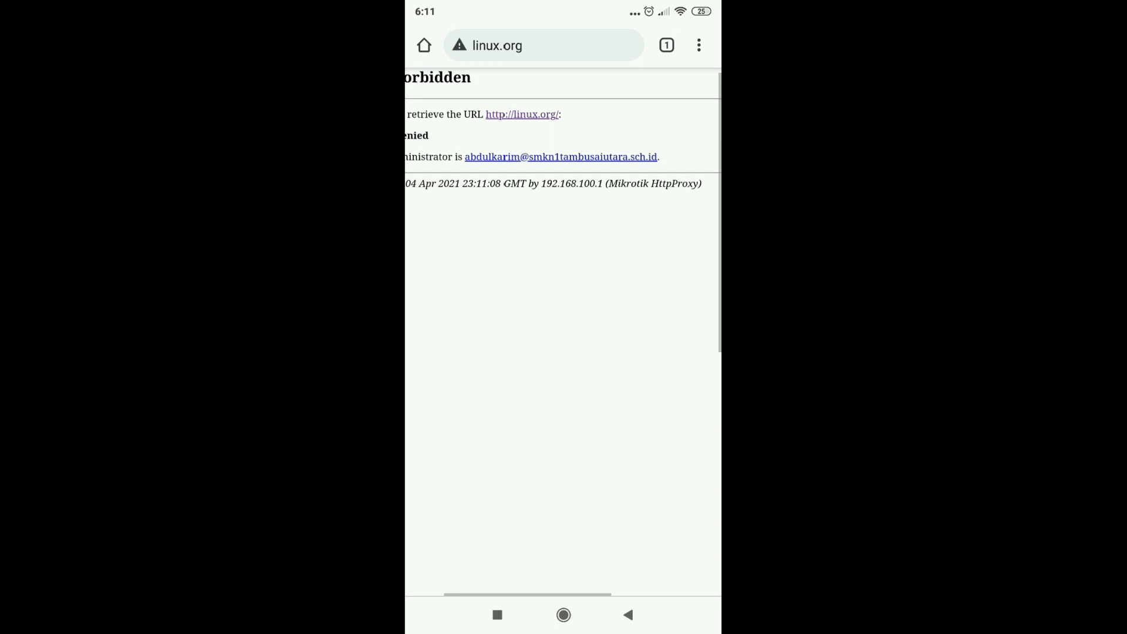
pyautogui.hscroll(-1, 563, 331)
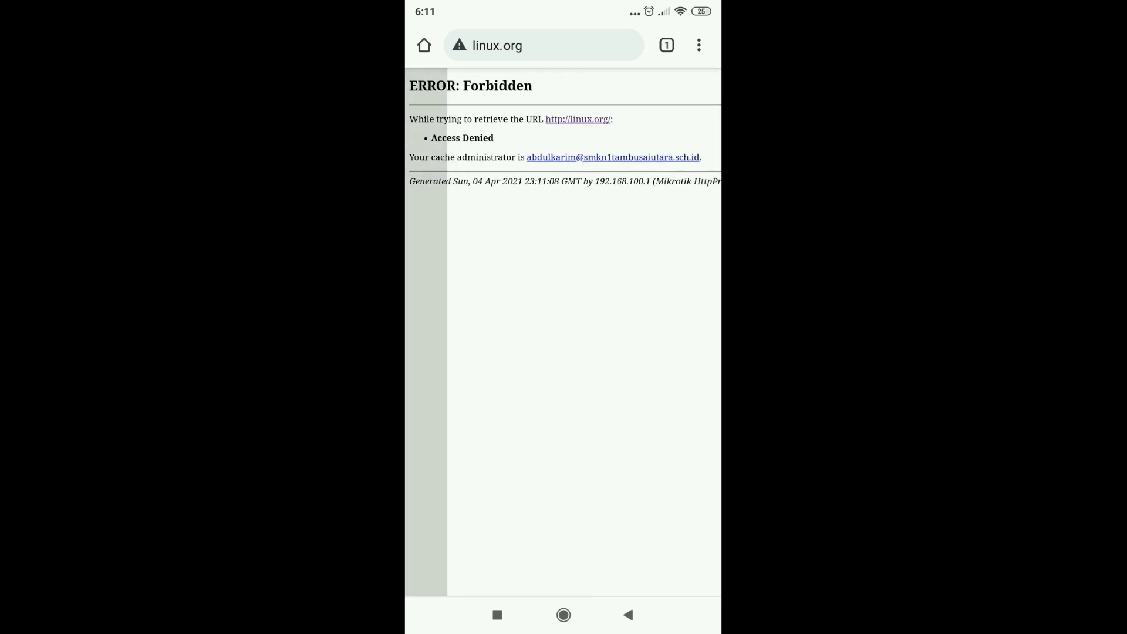
pyautogui.hscroll(1, 564, 332)
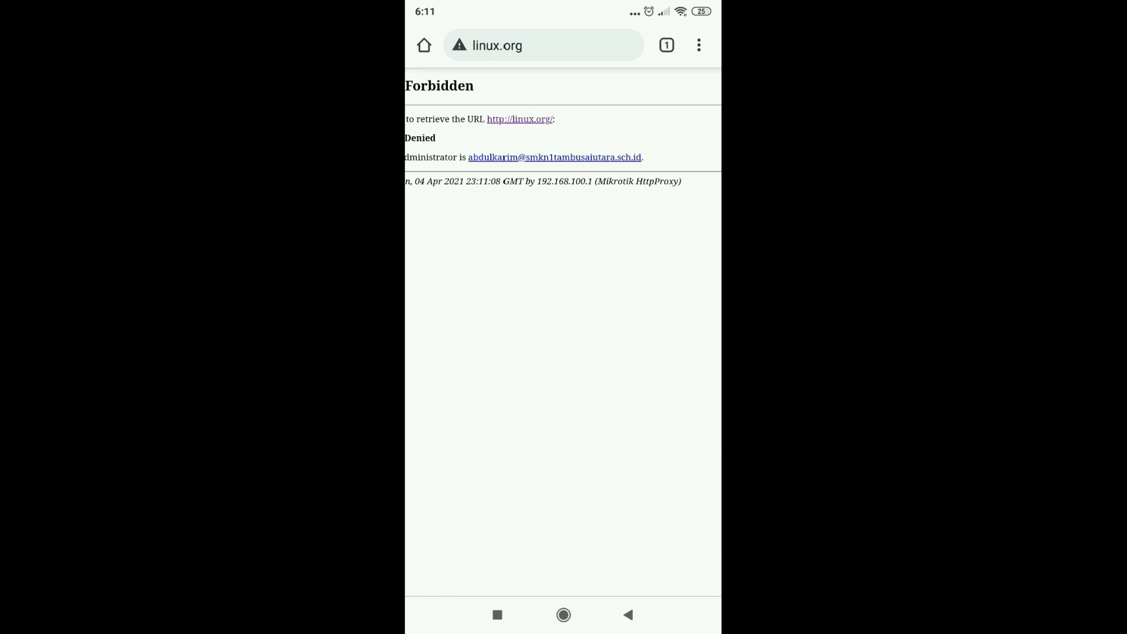
pyautogui.scroll(-3, 564, 332)
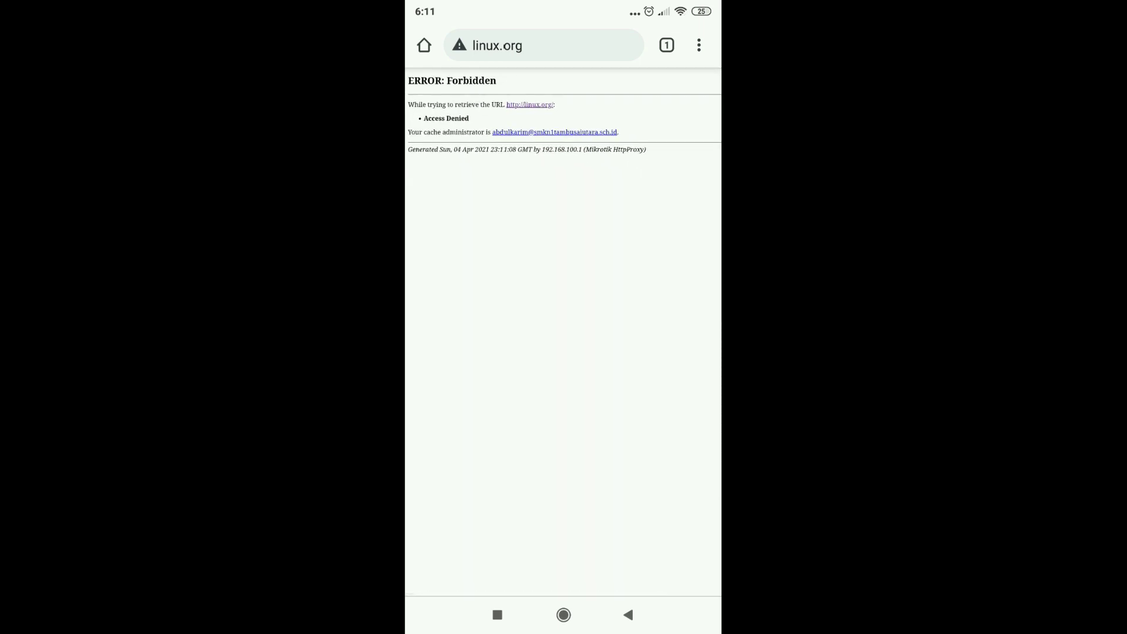
pyautogui.click(628, 615)
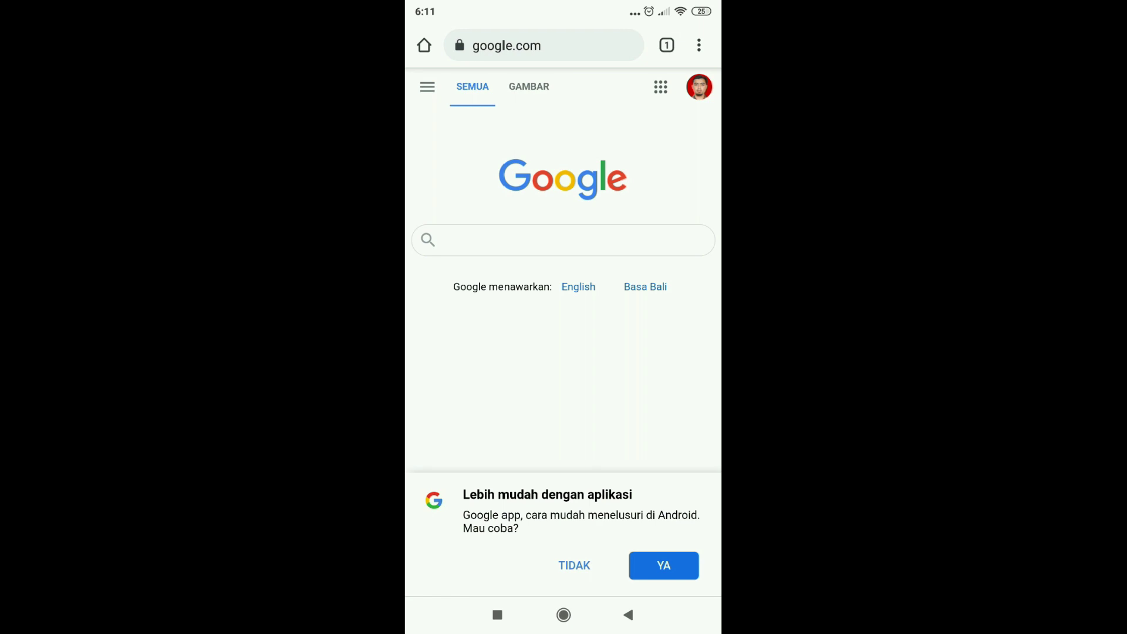
# Step: Dismiss the Google app prompt and search Google for 'index mp3'
pyautogui.click(574, 565)
pyautogui.click(564, 240)
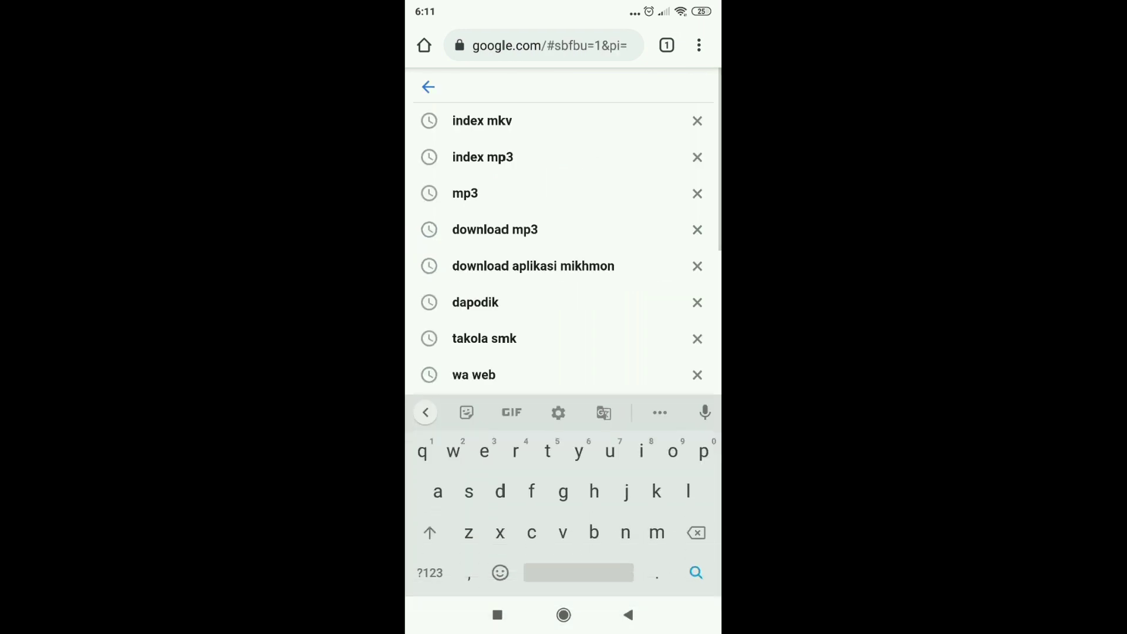
pyautogui.write('in')
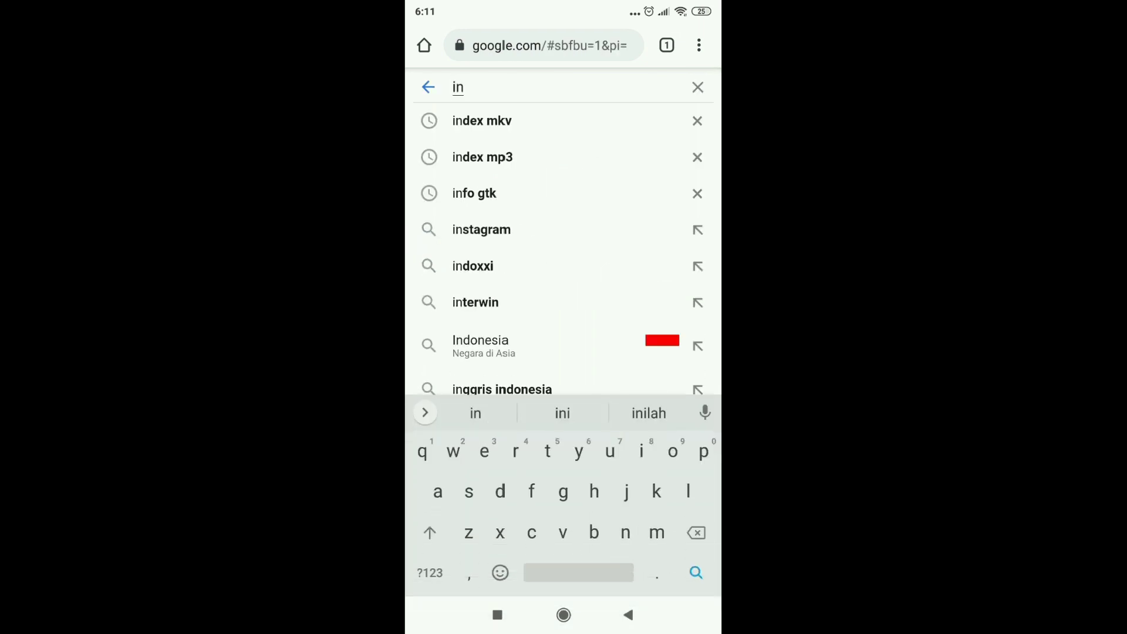
pyautogui.write('dex m')
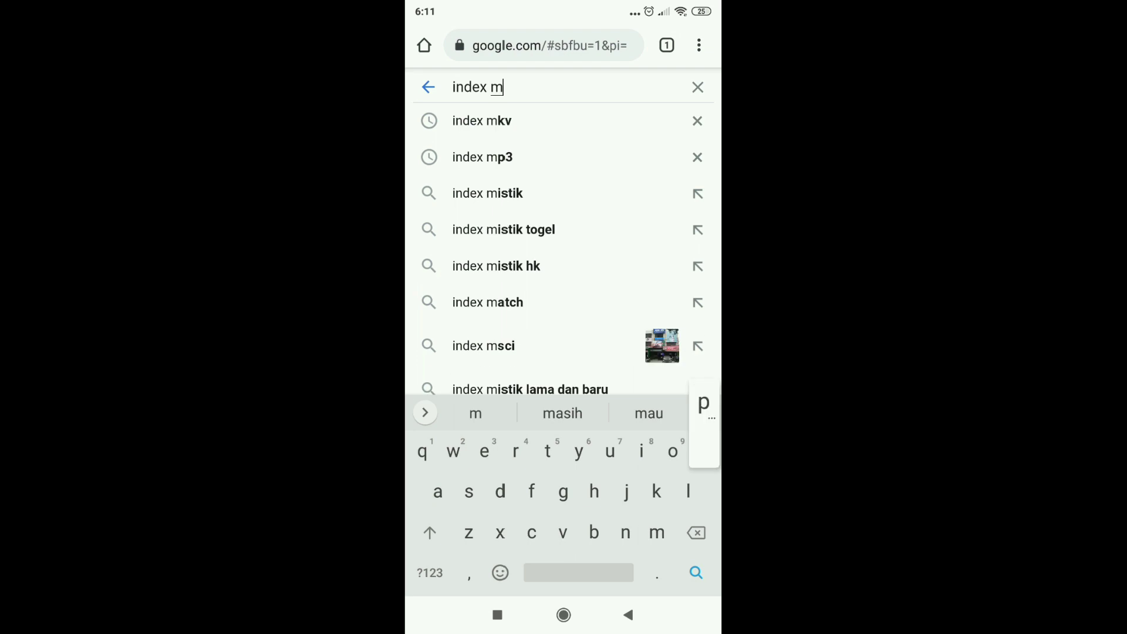
pyautogui.write('p3')
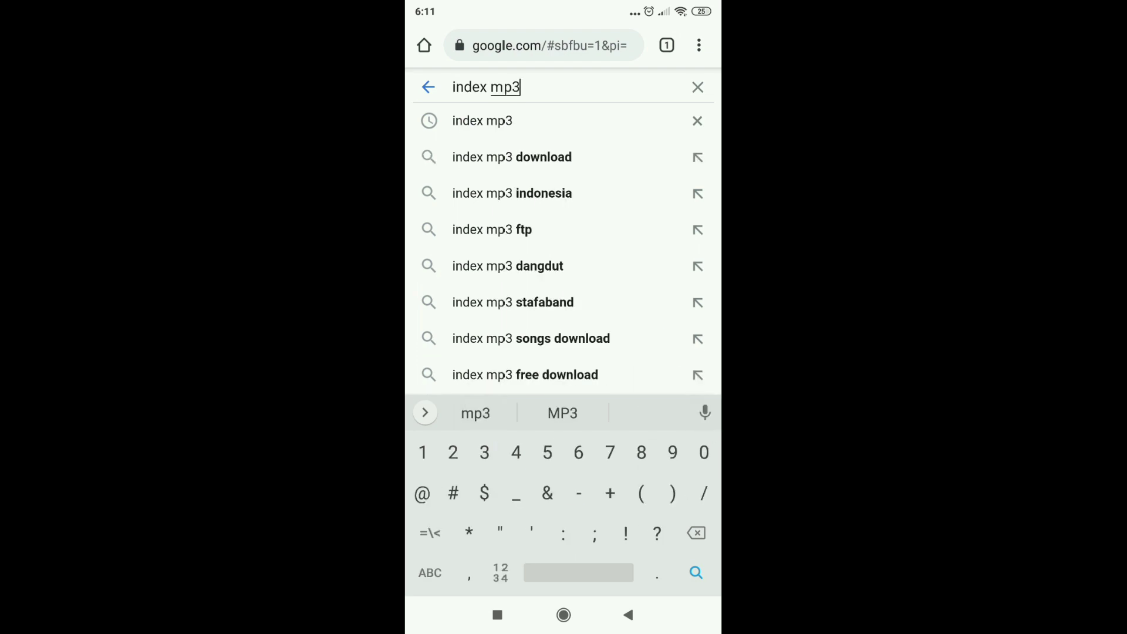
pyautogui.press('Return')
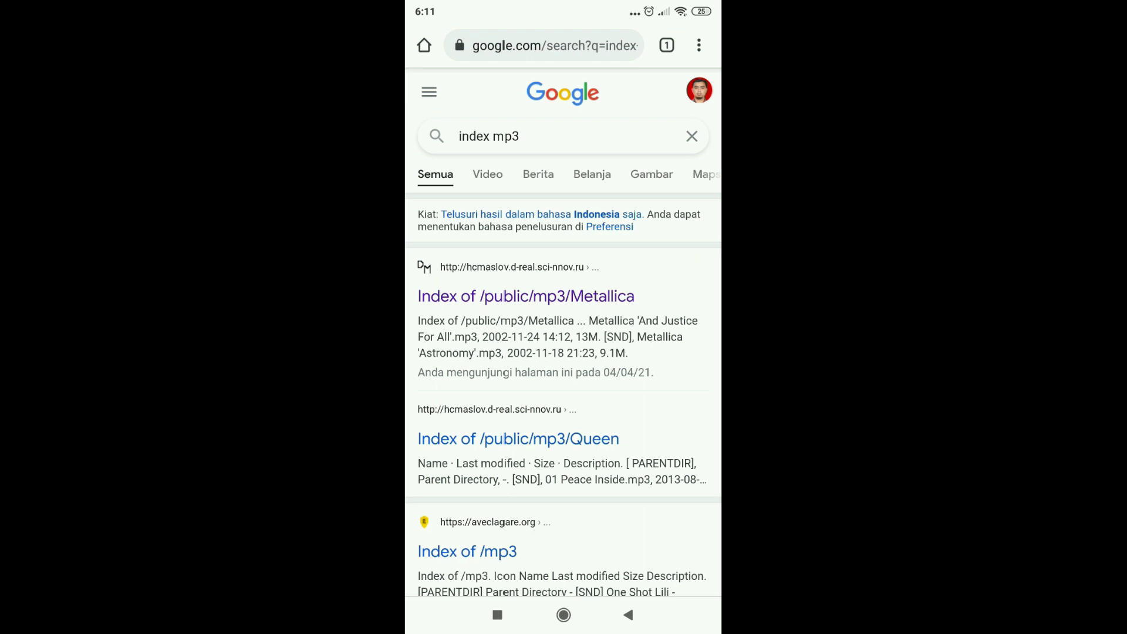
# Step: Open the Index of /public/mp3/Metallica result and confirm the proxy's Gateway Timeout error
pyautogui.click(526, 296)
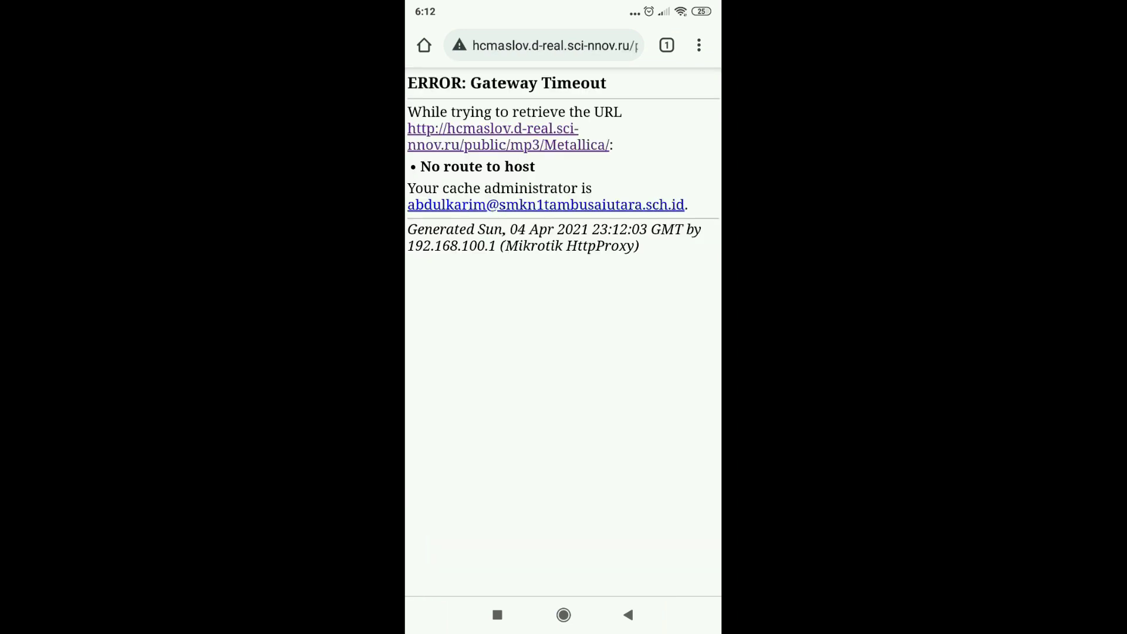
pyautogui.scroll(1, 563, 332)
pyautogui.hscroll(-1, 563, 331)
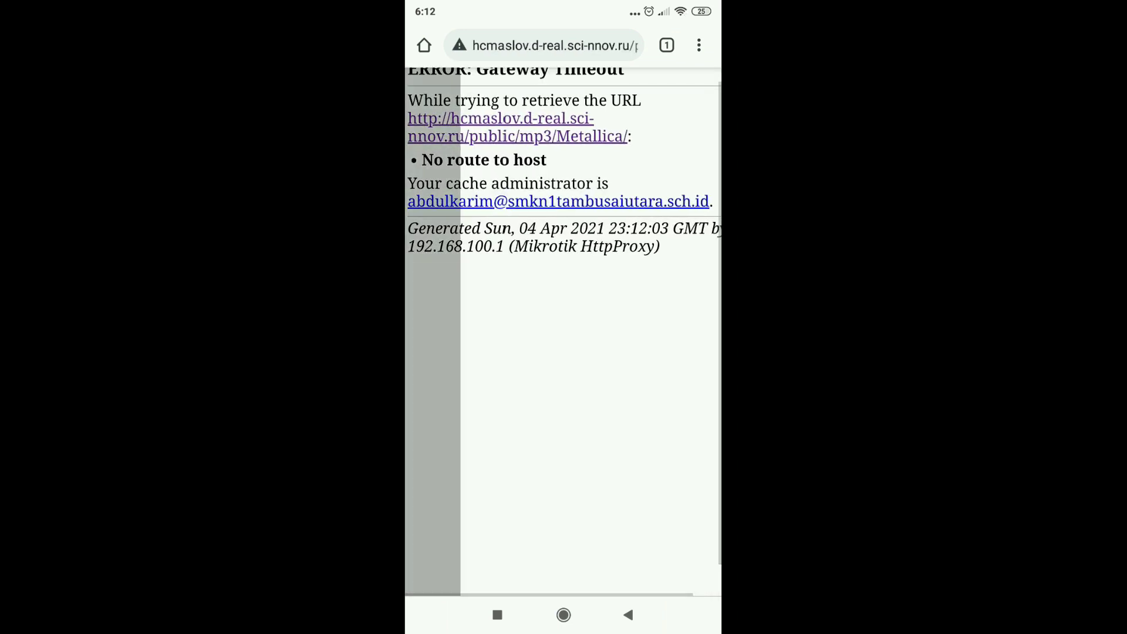
pyautogui.scroll(1, 564, 332)
pyautogui.hscroll(-1, 563, 332)
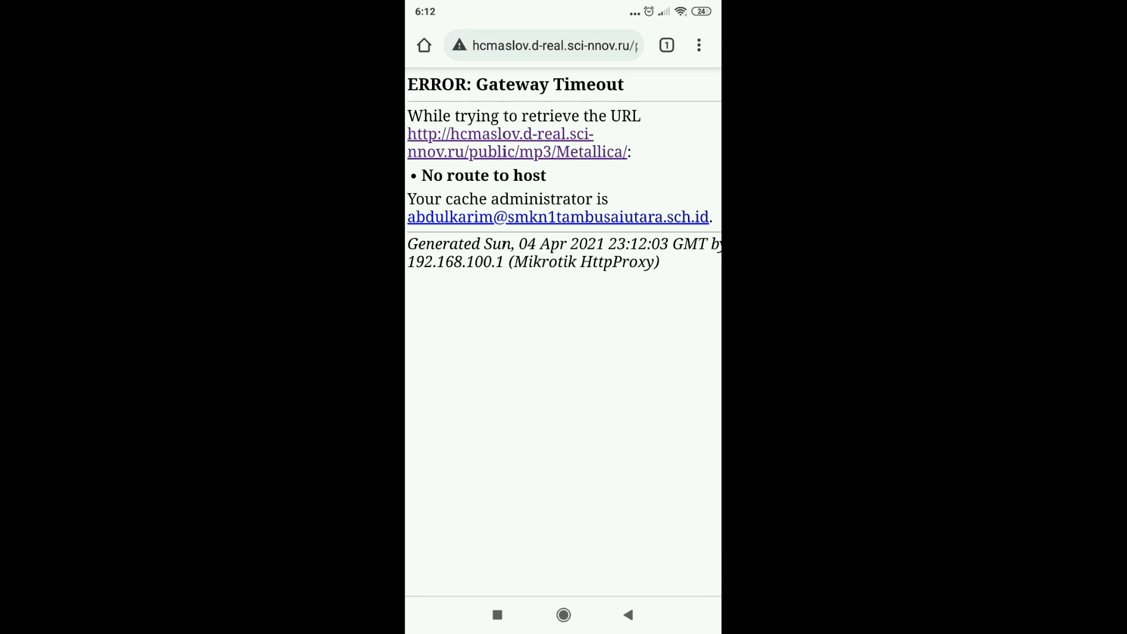
pyautogui.scroll(1, 563, 332)
pyautogui.scroll(-2, 563, 332)
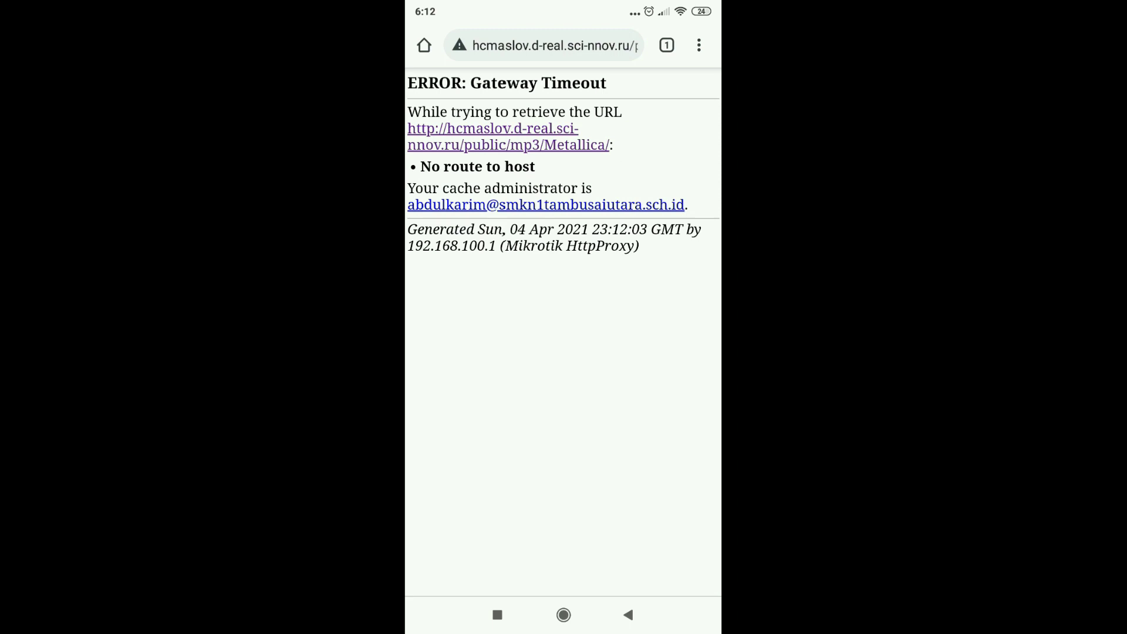
pyautogui.click(564, 89)
# Step: Go back to the results and search Google for 'index mkv' instead of 'index mp3'
pyautogui.click(629, 615)
pyautogui.click(563, 136)
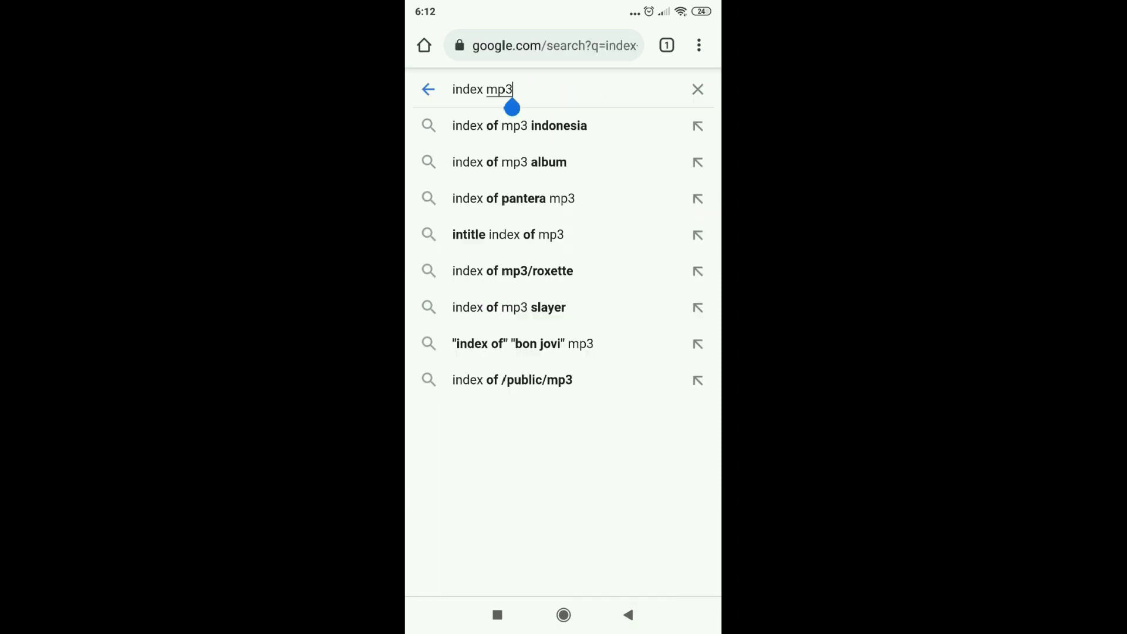
pyautogui.press('BackSpace')
pyautogui.press('BackSpace')
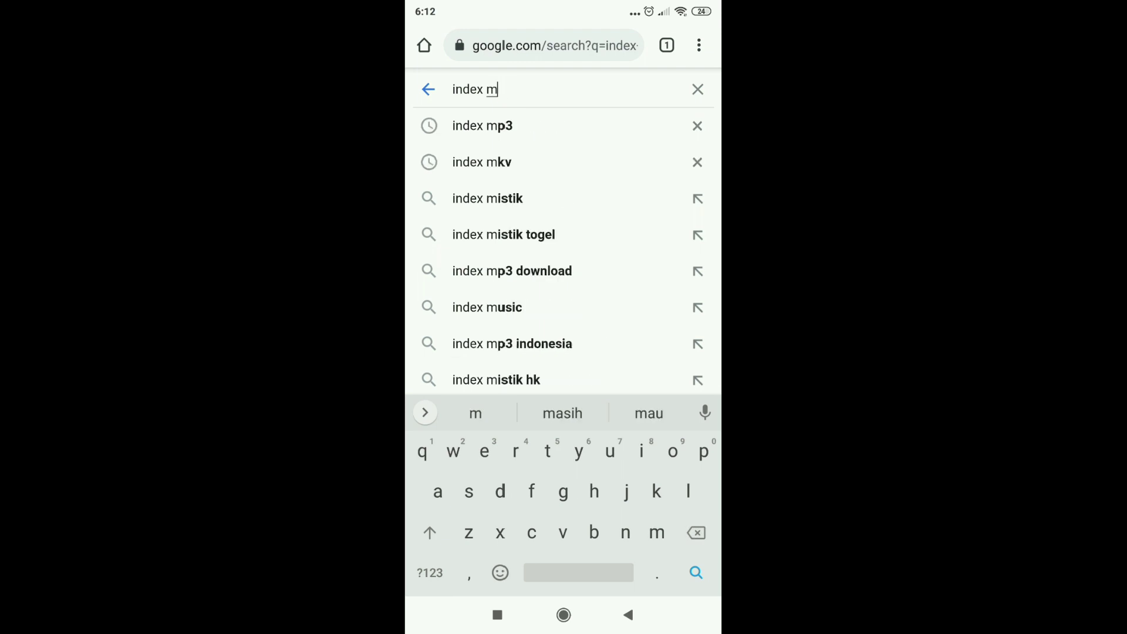
pyautogui.write('kv')
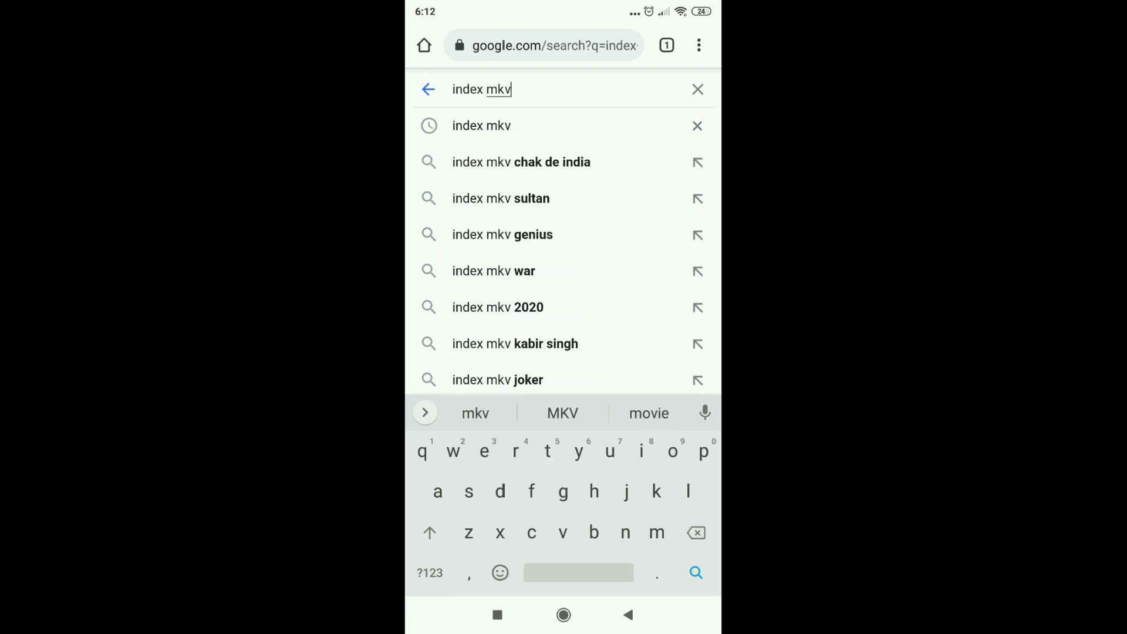
pyautogui.press('Return')
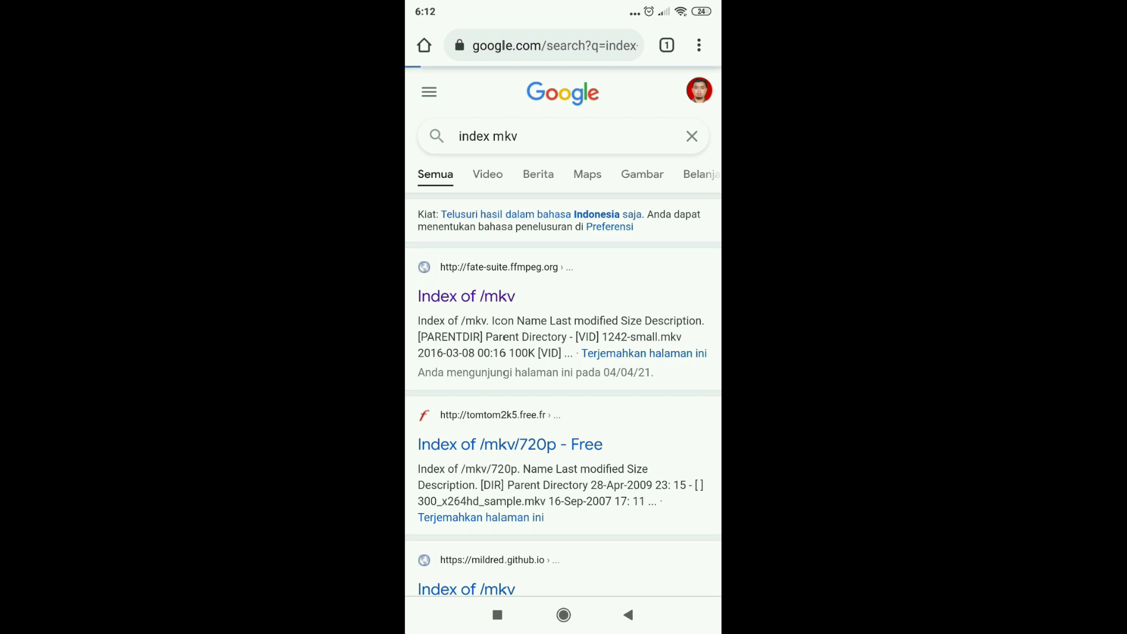
# Step: Open codec_delay_opus.mkv from the mkv index, confirm it is Forbidden, and return to the results
pyautogui.scroll(3, 564, 332)
pyautogui.hscroll(-1, 563, 332)
pyautogui.scroll(2, 563, 331)
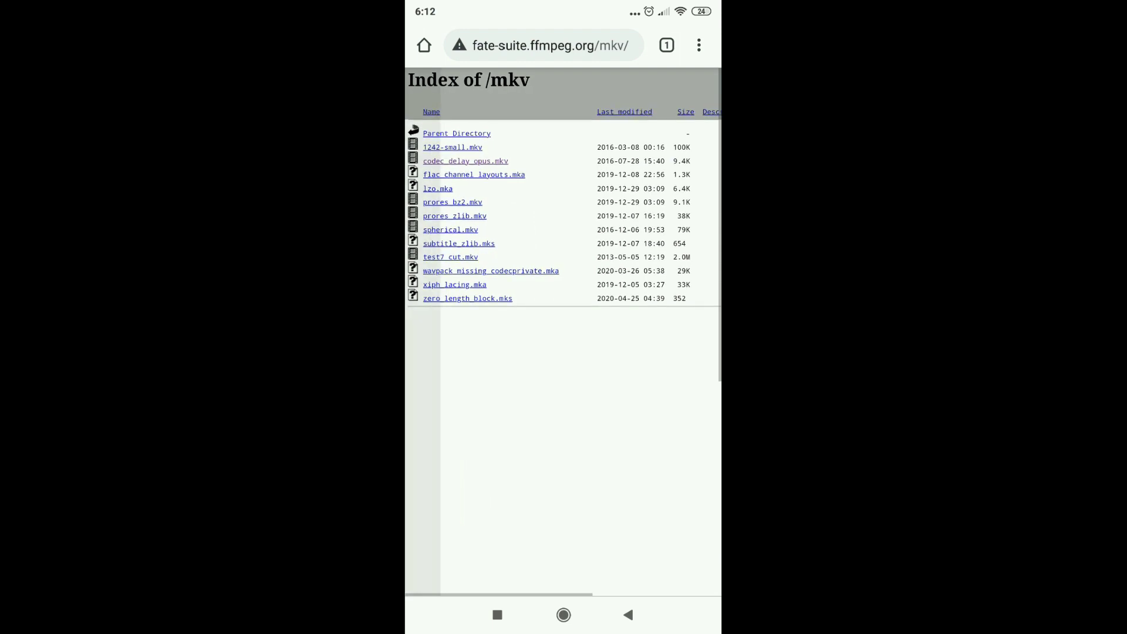
pyautogui.click(465, 161)
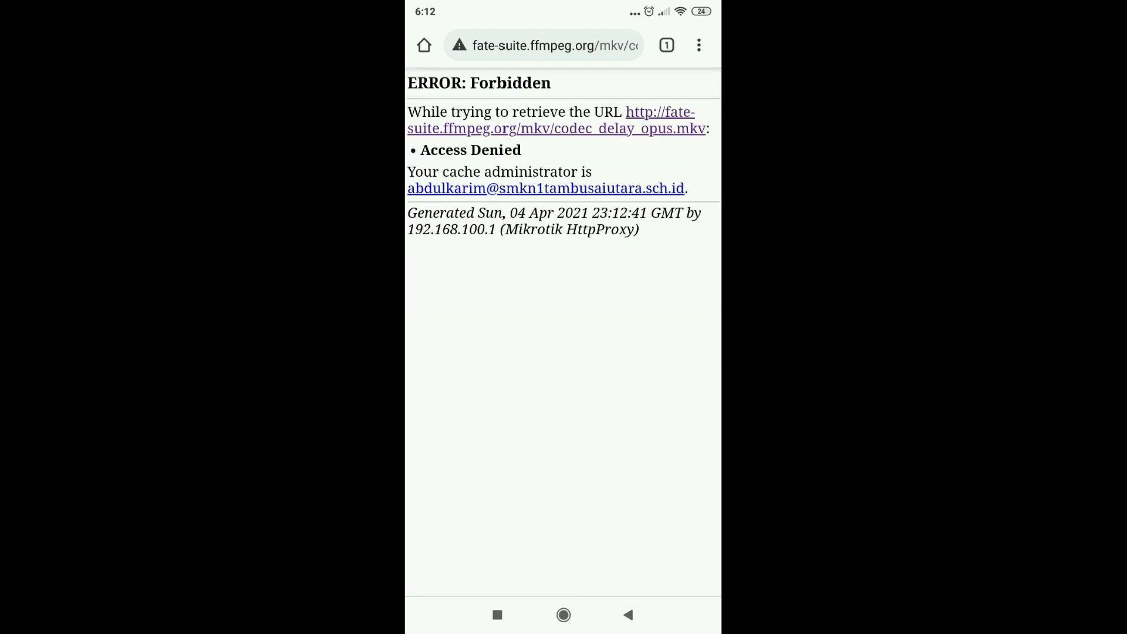
pyautogui.scroll(-1, 563, 331)
pyautogui.scroll(1, 564, 332)
pyautogui.click(628, 615)
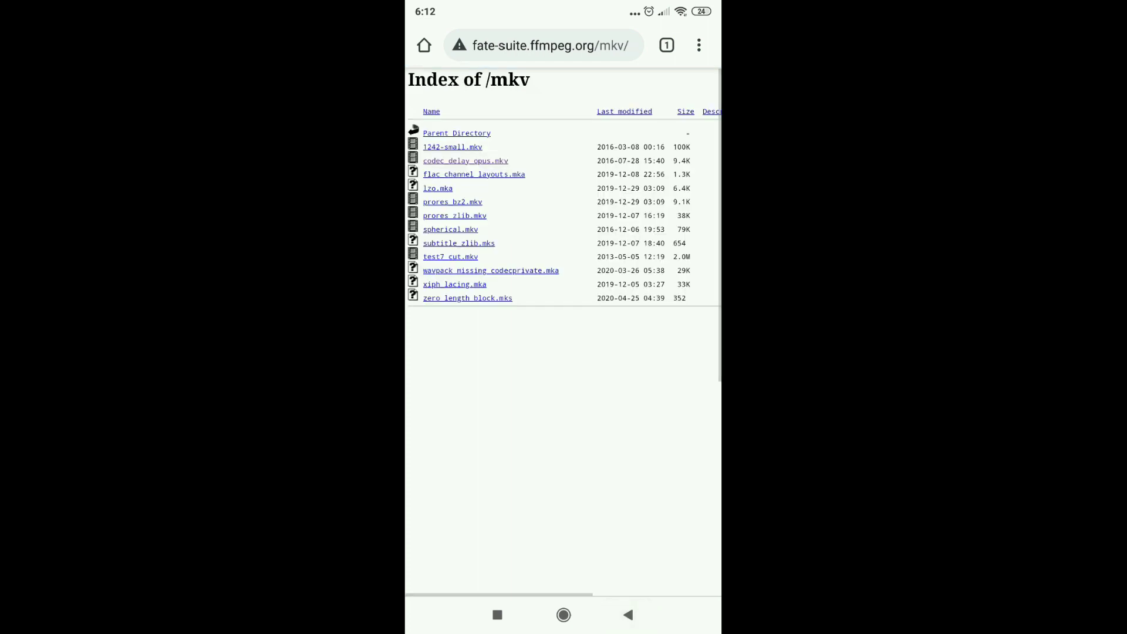
pyautogui.click(627, 615)
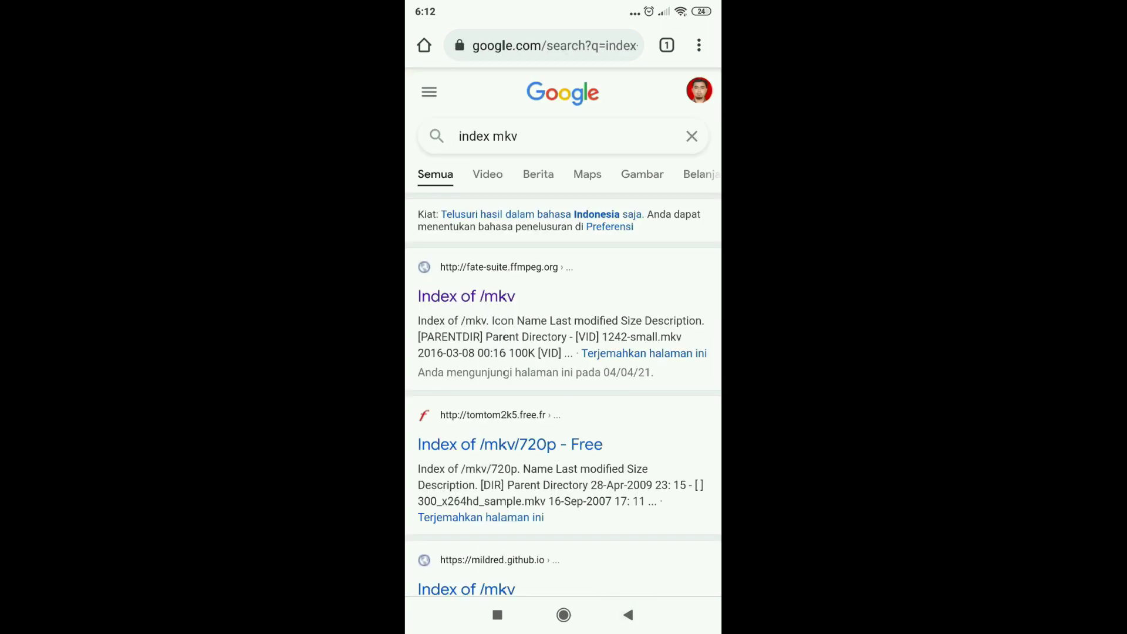